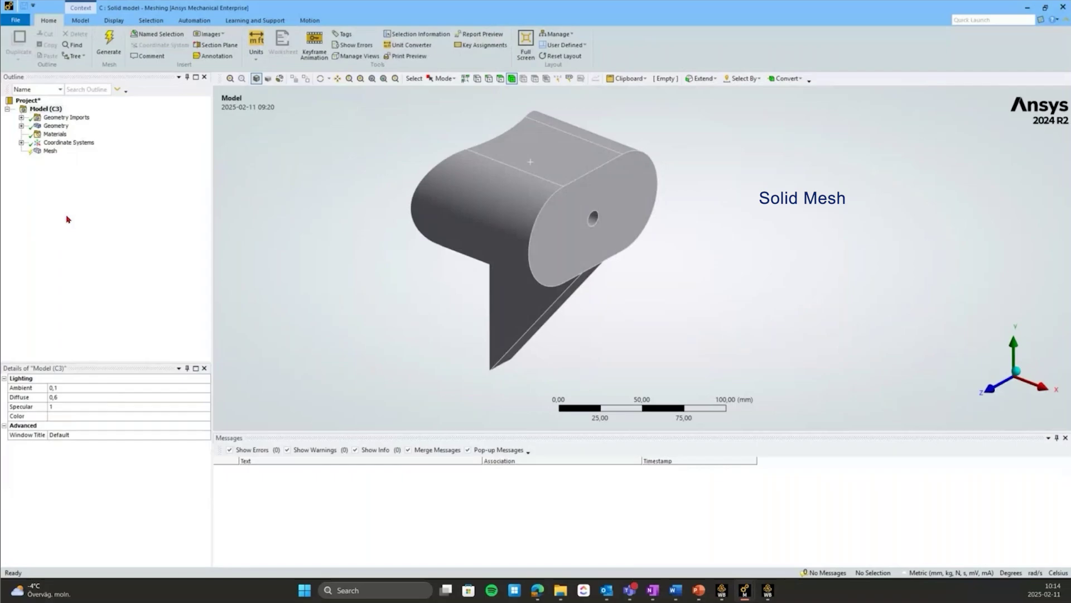
Orbit the bracket to a side view, briefly selecting and then clearing the body.
{"action": "mouse_move", "coordinate": [449, 250]}
{"action": "middle_mouse_down"}
{"action": "mouse_move", "coordinate": [516, 231]}
{"action": "mouse_move", "coordinate": [617, 228]}
{"action": "mouse_move", "coordinate": [484, 217]}
{"action": "mouse_move", "coordinate": [447, 227]}
{"action": "mouse_move", "coordinate": [536, 204]}
{"action": "middle_mouse_up"}
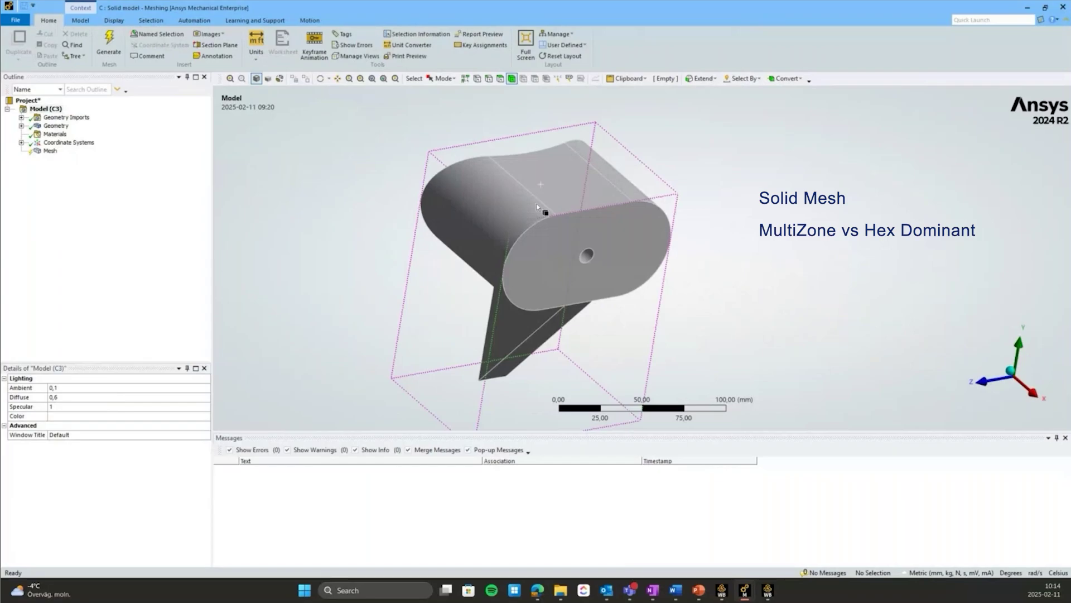
{"action": "left_click", "coordinate": [537, 203]}
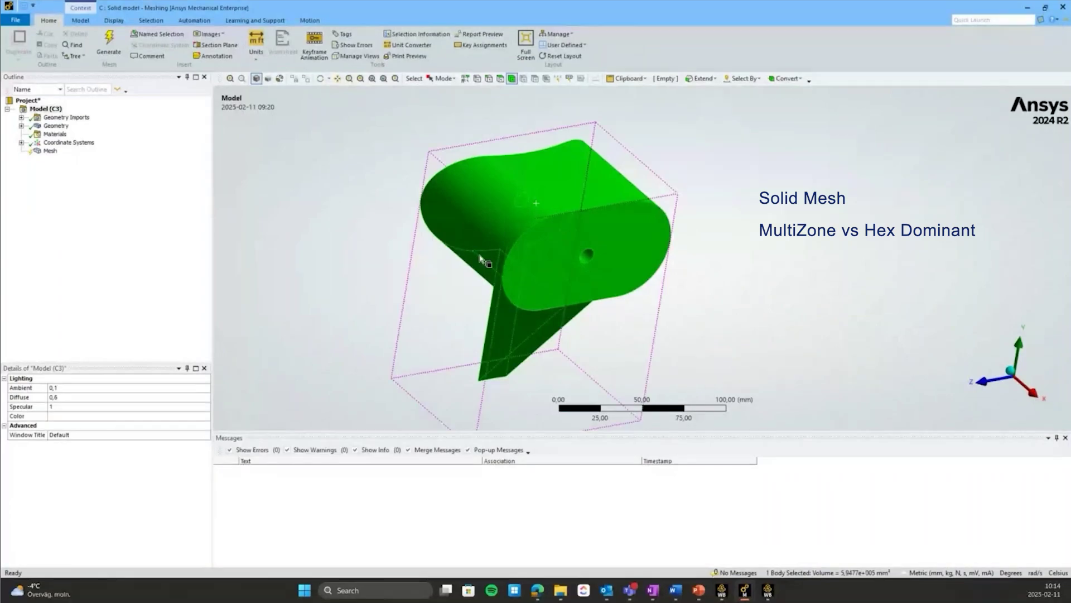
{"action": "middle_click_drag", "start_coordinate": [480, 258], "coordinate": [653, 244]}
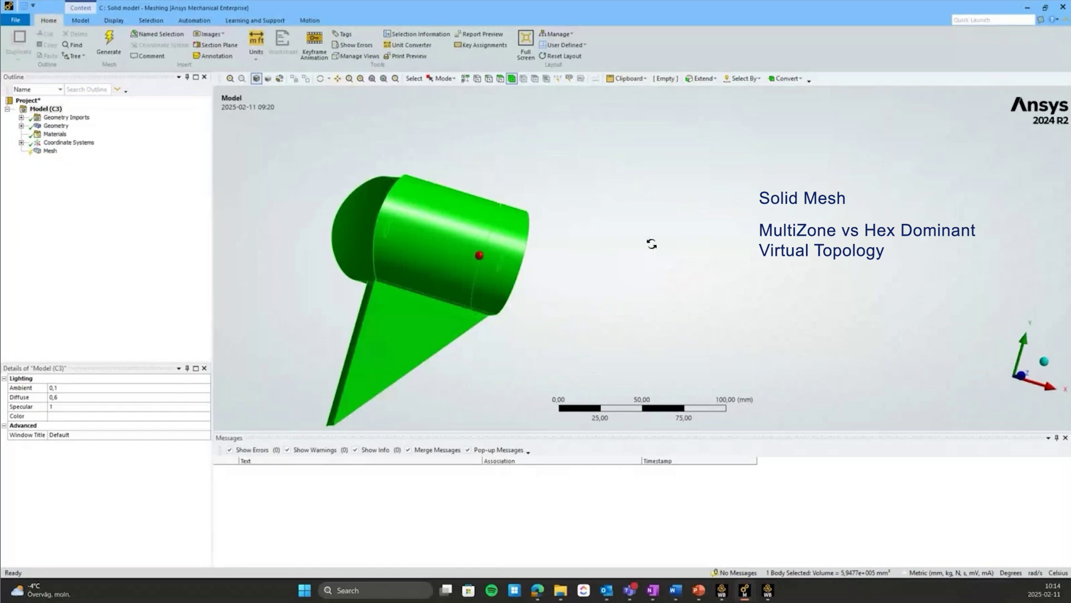
{"action": "middle_click_drag", "start_coordinate": [652, 243], "coordinate": [513, 262]}
{"action": "left_click", "coordinate": [373, 236]}
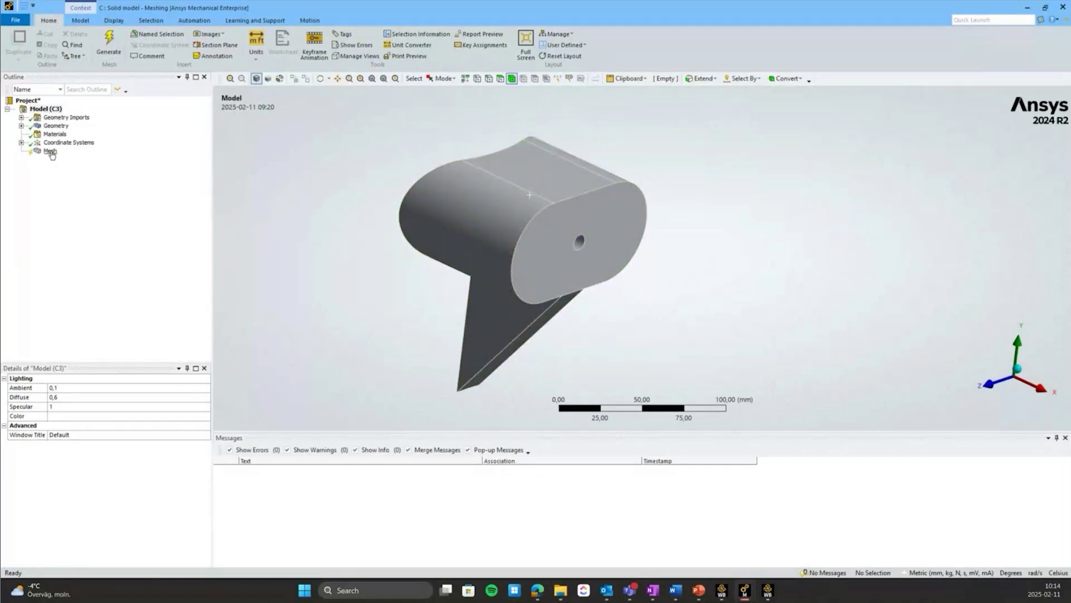
Show the mesh with its Sizing details and enter a 7 mm global element size.
{"action": "left_click", "coordinate": [51, 150]}
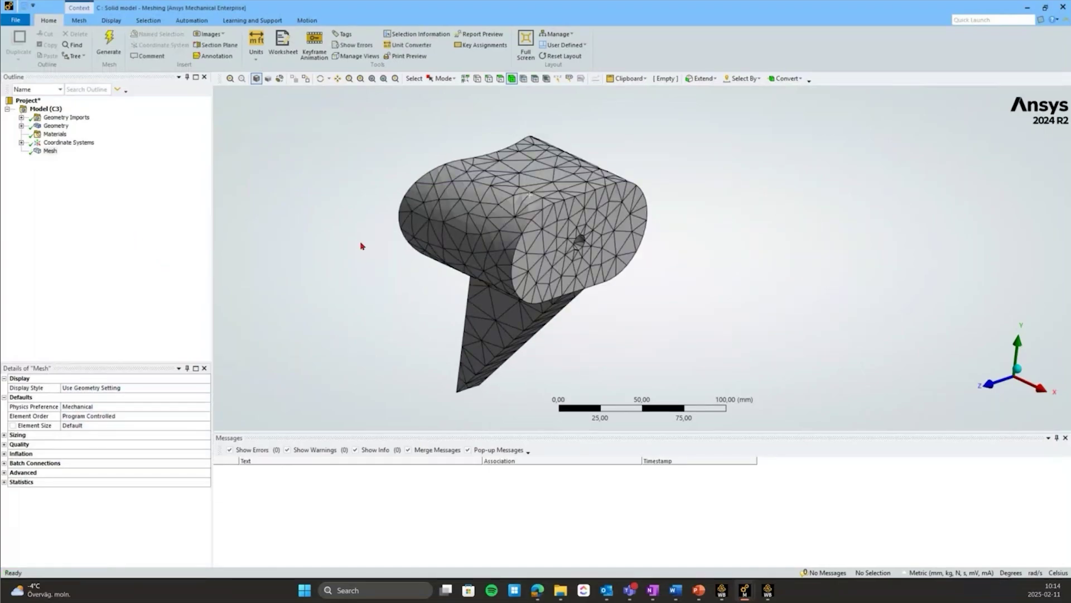
{"action": "mouse_move", "coordinate": [493, 215]}
{"action": "middle_mouse_down"}
{"action": "mouse_move", "coordinate": [462, 217]}
{"action": "mouse_move", "coordinate": [617, 290]}
{"action": "mouse_move", "coordinate": [630, 238]}
{"action": "mouse_move", "coordinate": [639, 247]}
{"action": "middle_mouse_up"}
{"action": "scroll", "coordinate": [639, 247], "scroll_direction": "up", "scroll_amount": 1}
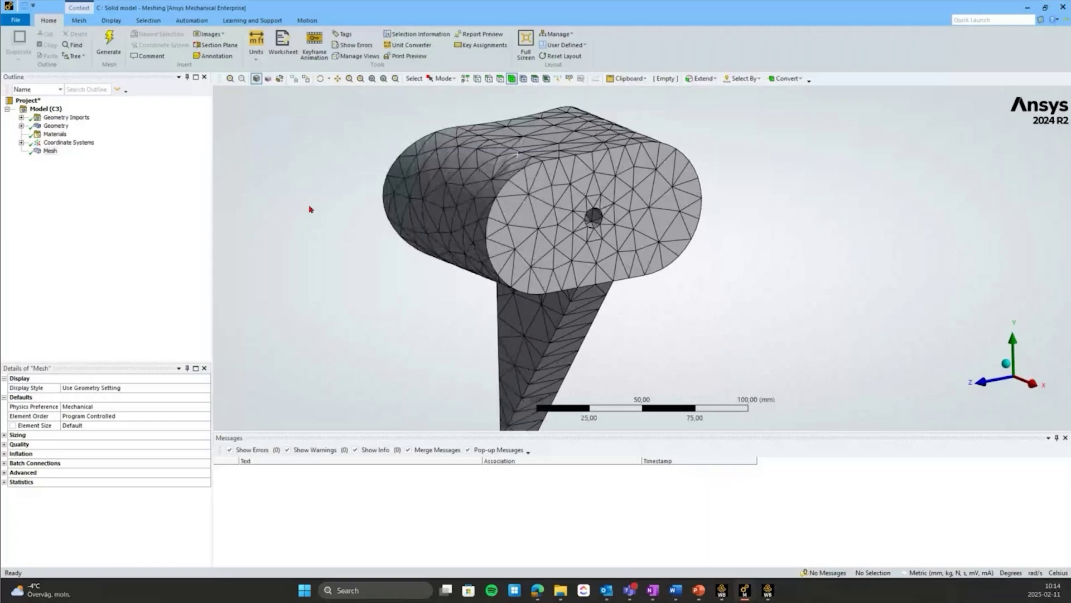
{"action": "double_click", "coordinate": [177, 436]}
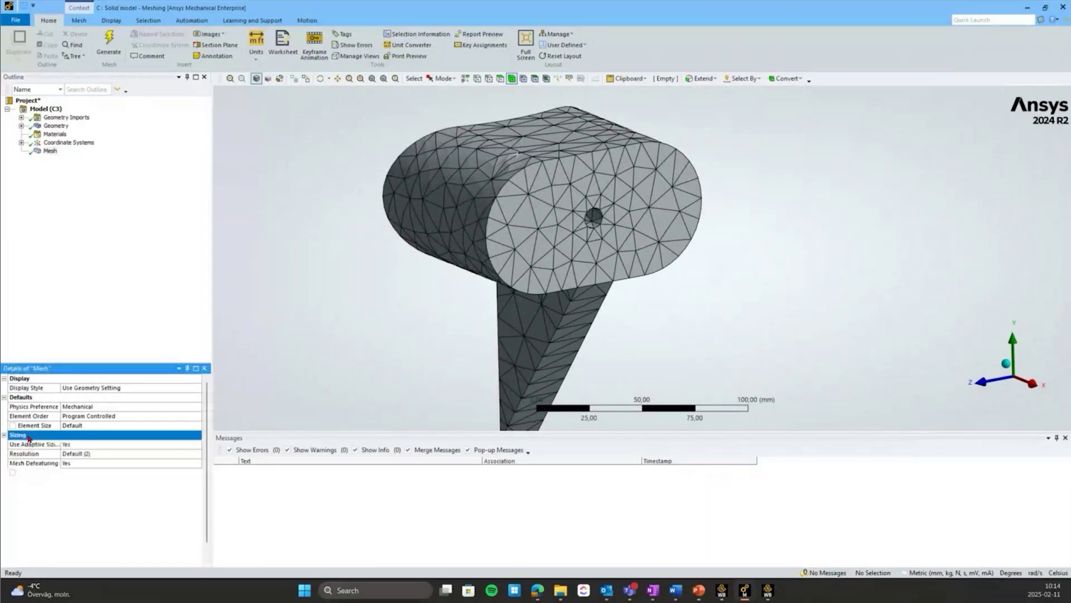
{"action": "left_click", "coordinate": [101, 425]}
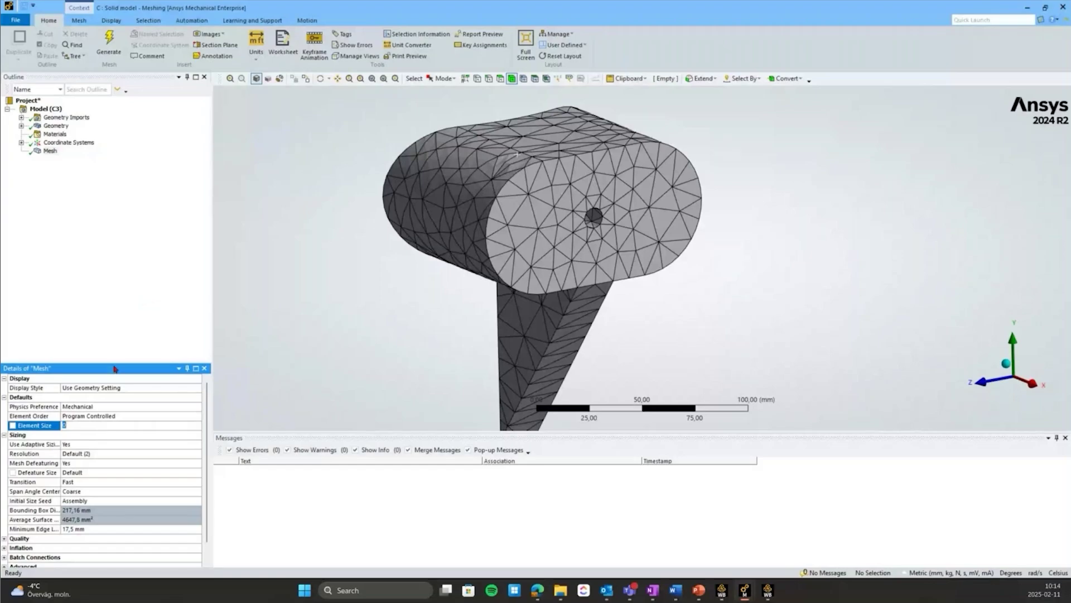
{"action": "left_click_drag", "start_coordinate": [124, 362], "coordinate": [125, 349]}
{"action": "left_click", "coordinate": [114, 406]}
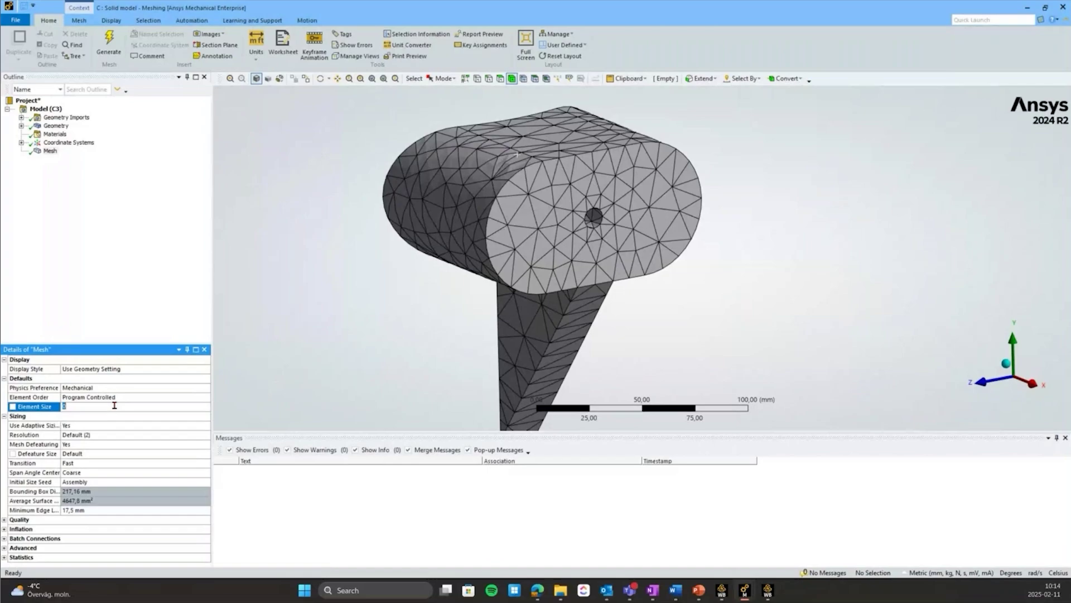
Zoom in on the hole, then zoom out to an angled view of the whole part.
{"action": "mouse_move", "coordinate": [599, 251]}
{"action": "middle_mouse_down"}
{"action": "mouse_move", "coordinate": [609, 266]}
{"action": "mouse_move", "coordinate": [1018, 387]}
{"action": "middle_mouse_up"}
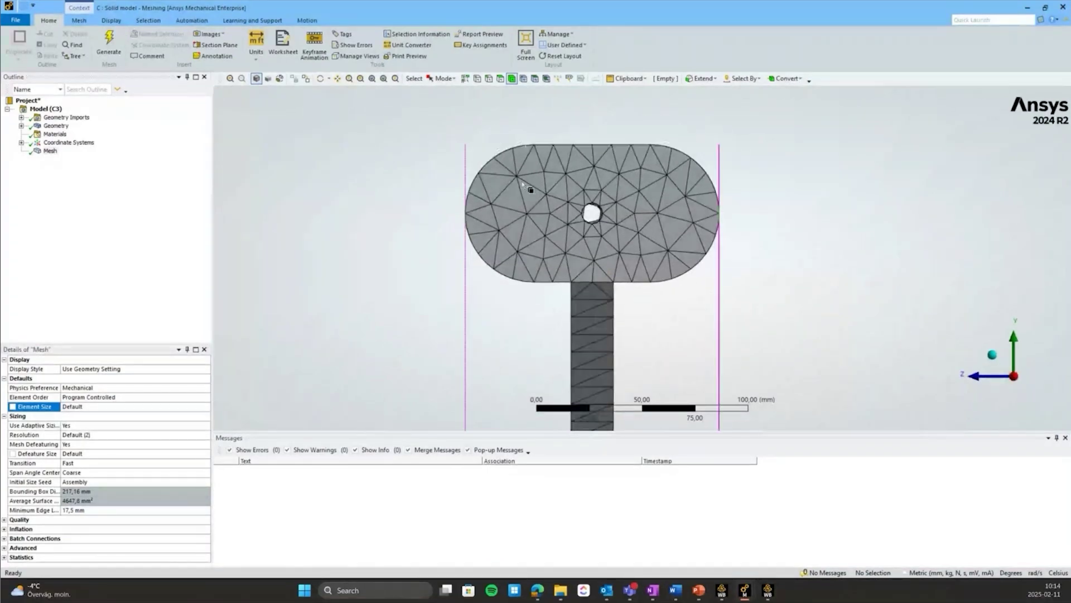
{"action": "right_click_drag", "start_coordinate": [530, 190], "coordinate": [649, 242]}
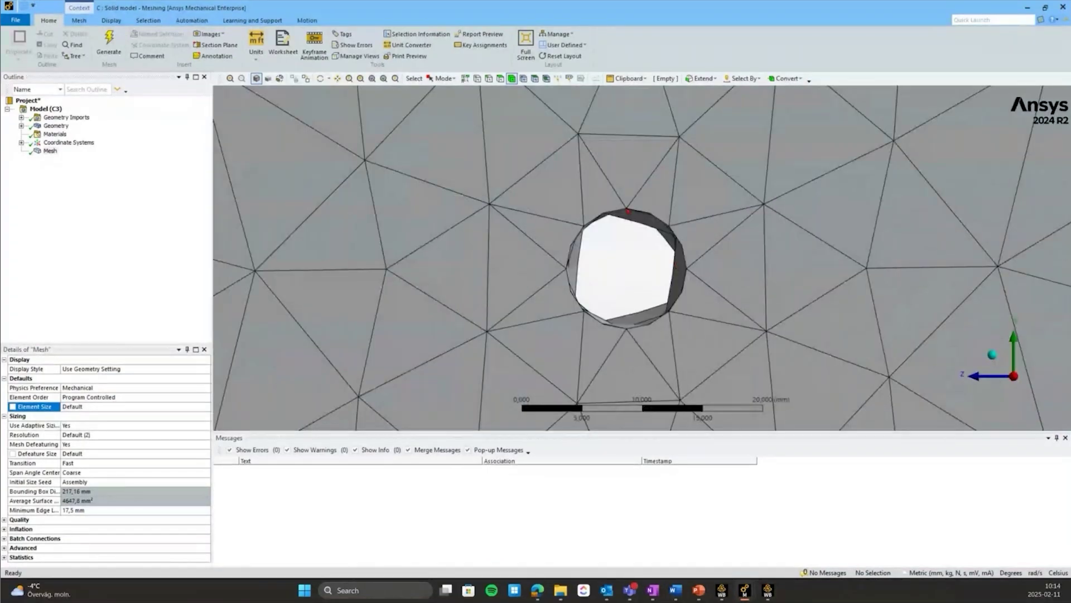
{"action": "key", "text": "F7"}
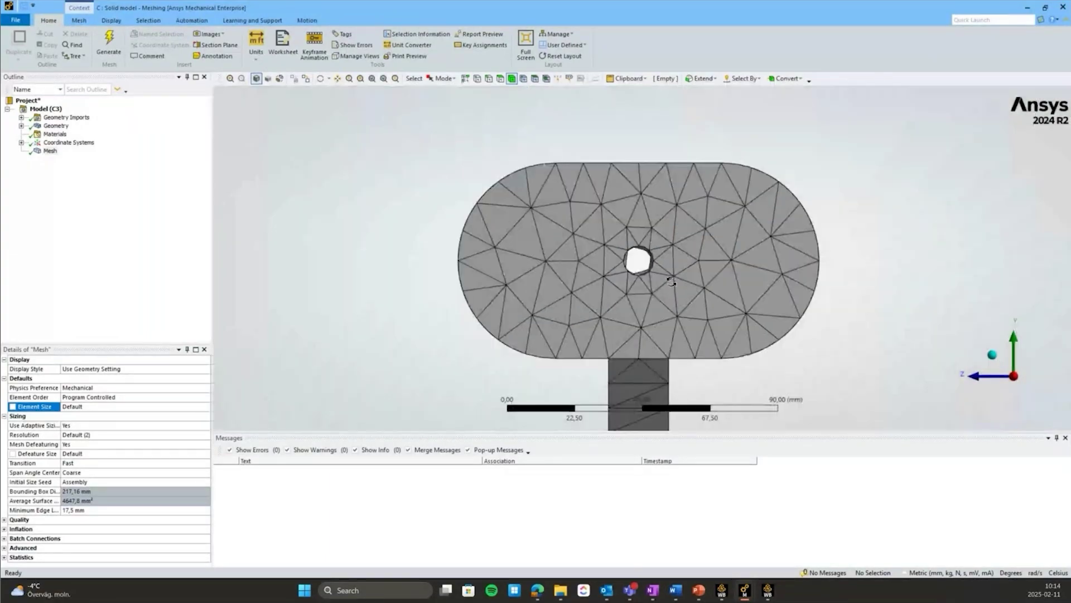
{"action": "middle_click_drag", "start_coordinate": [670, 279], "coordinate": [699, 295]}
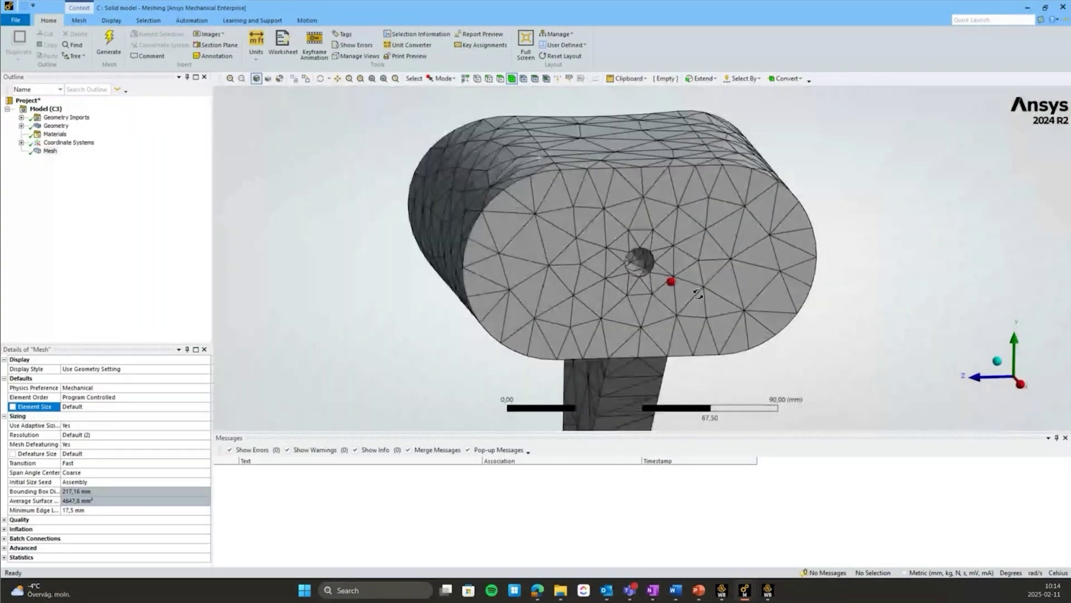
Set element size 7 mm, adaptive sizing No, and curvature capture Yes at 40°.
{"action": "left_click", "coordinate": [88, 411]}
{"action": "type", "text": "7"}
{"action": "key", "text": "Return"}
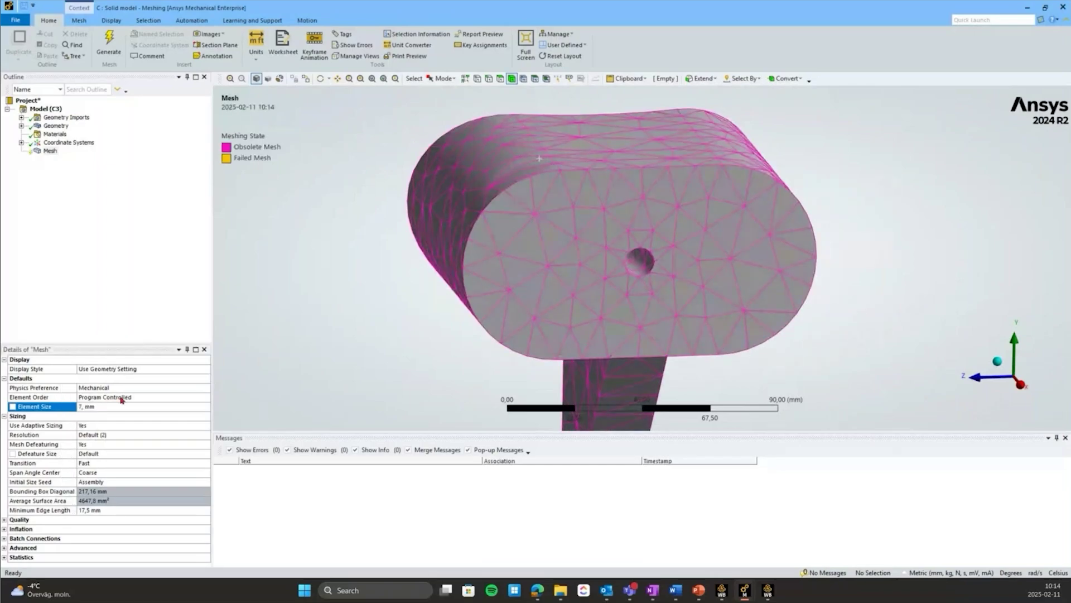
{"action": "left_click", "coordinate": [48, 426]}
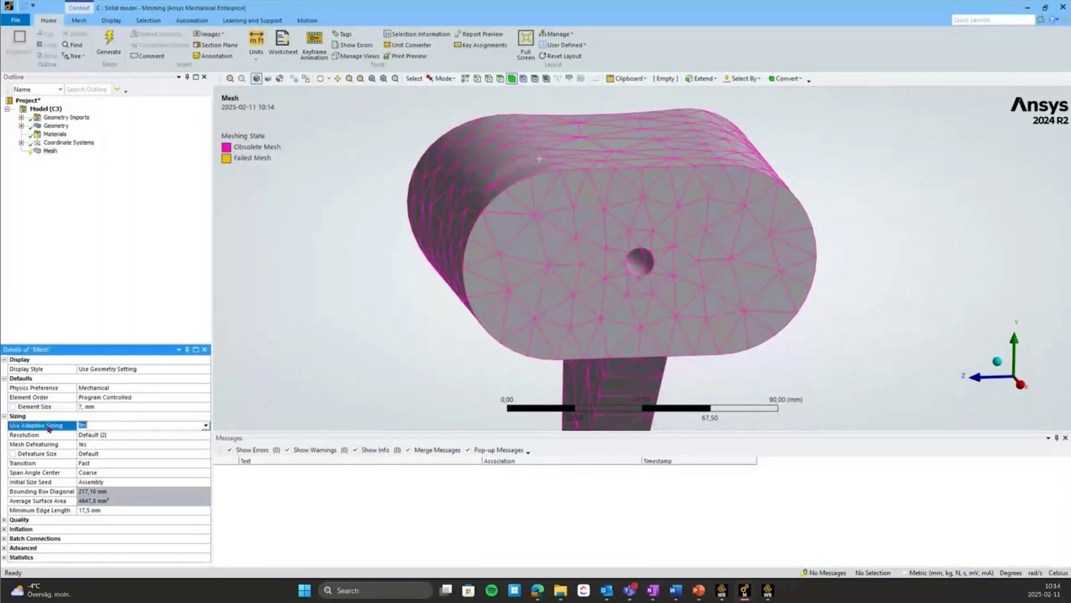
{"action": "double_click", "coordinate": [100, 426]}
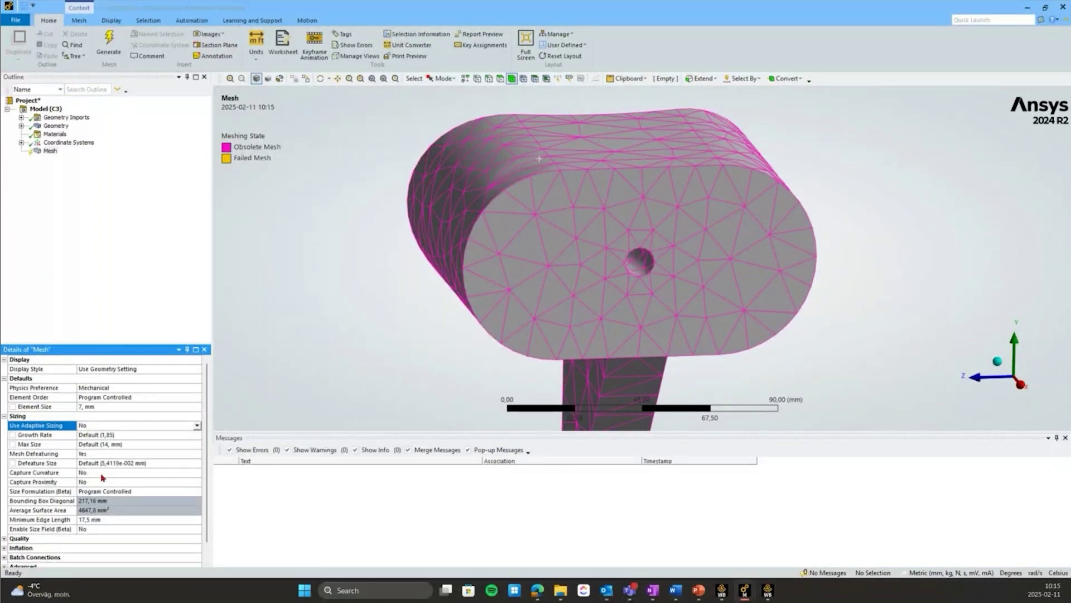
{"action": "left_click", "coordinate": [30, 473]}
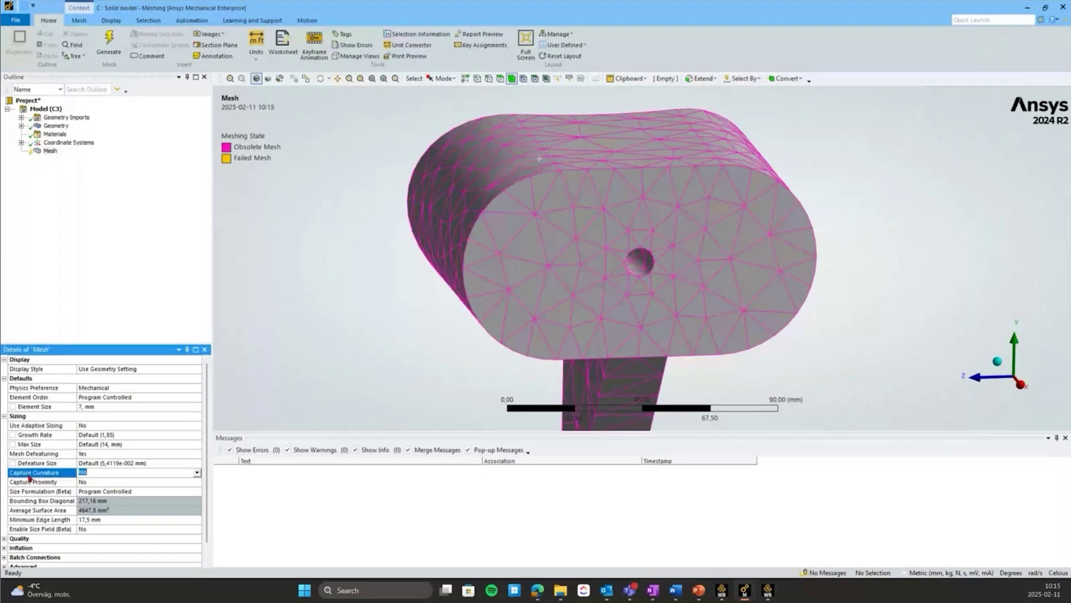
{"action": "left_click", "coordinate": [104, 473]}
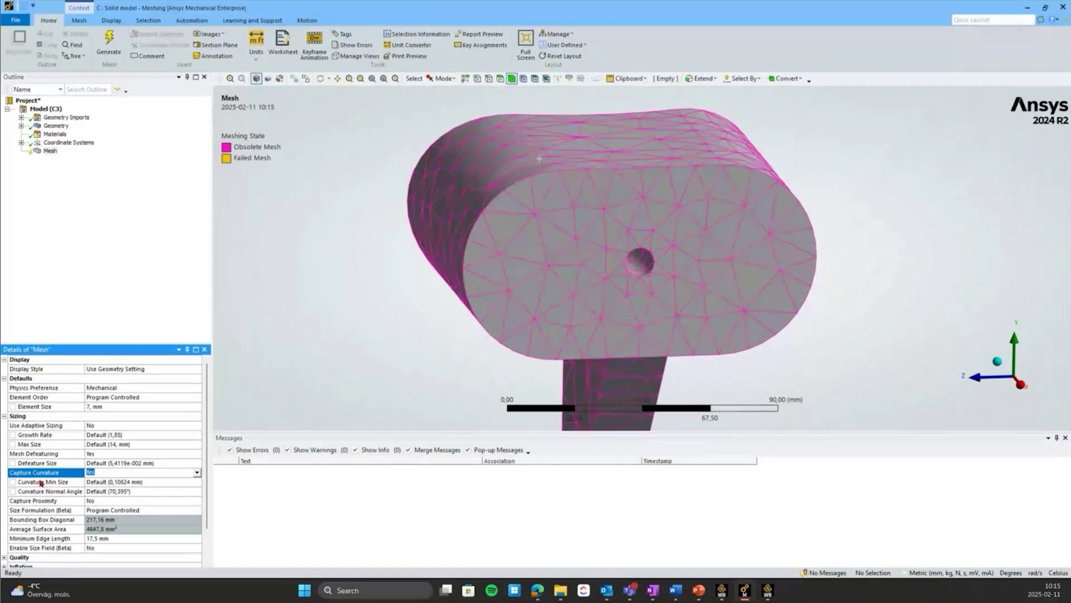
{"action": "left_click", "coordinate": [114, 495]}
{"action": "type", "text": "40,"}
{"action": "key", "text": "Return"}
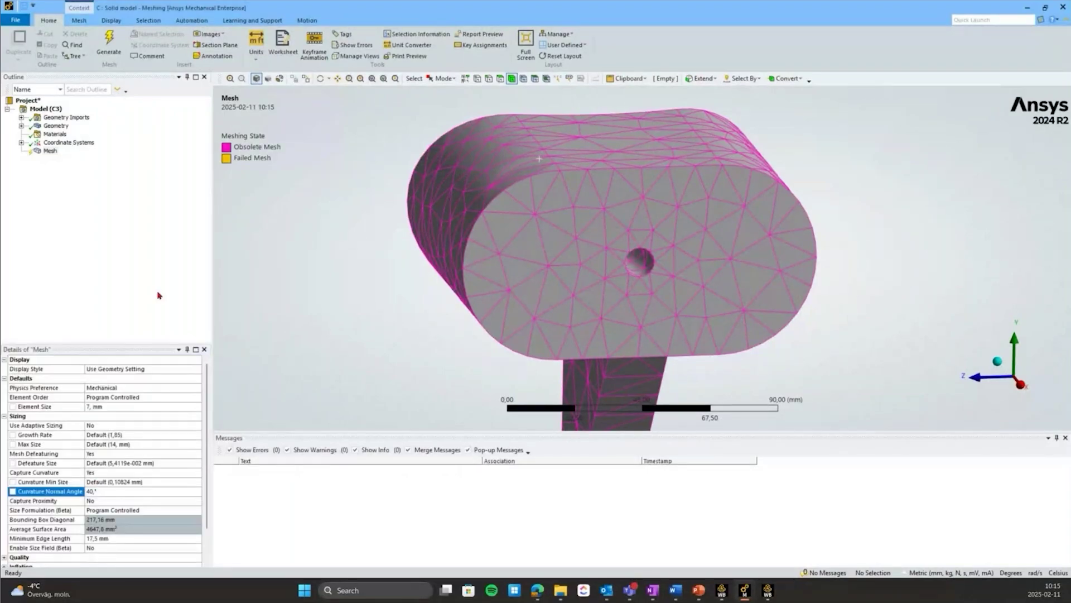
Generate the mesh and orbit to a near-front view of the finer result.
{"action": "left_click", "coordinate": [49, 153]}
{"action": "right_click", "coordinate": [49, 156]}
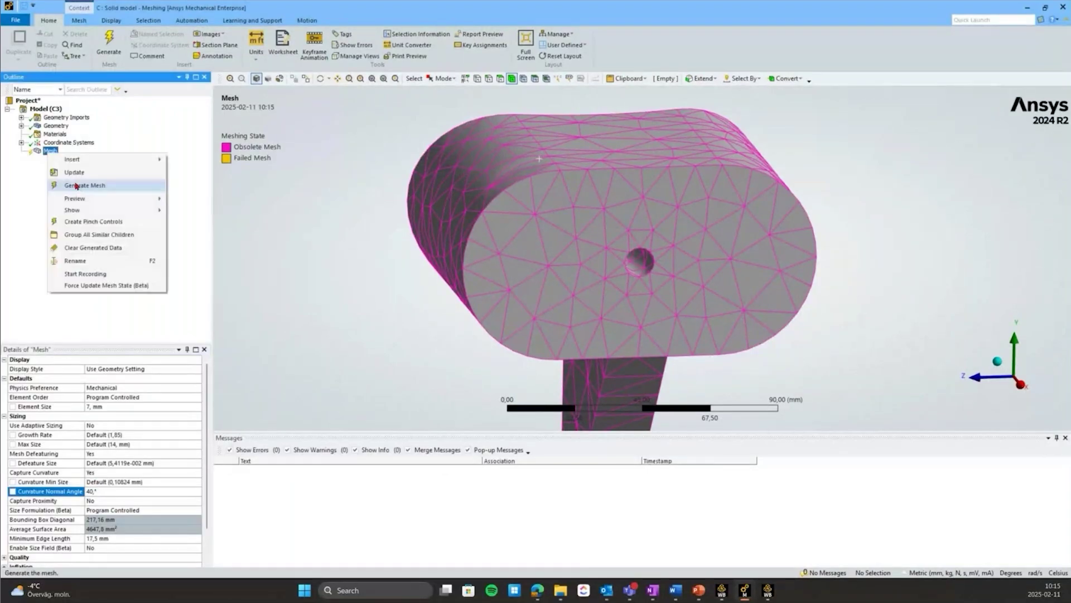
{"action": "left_click", "coordinate": [84, 185]}
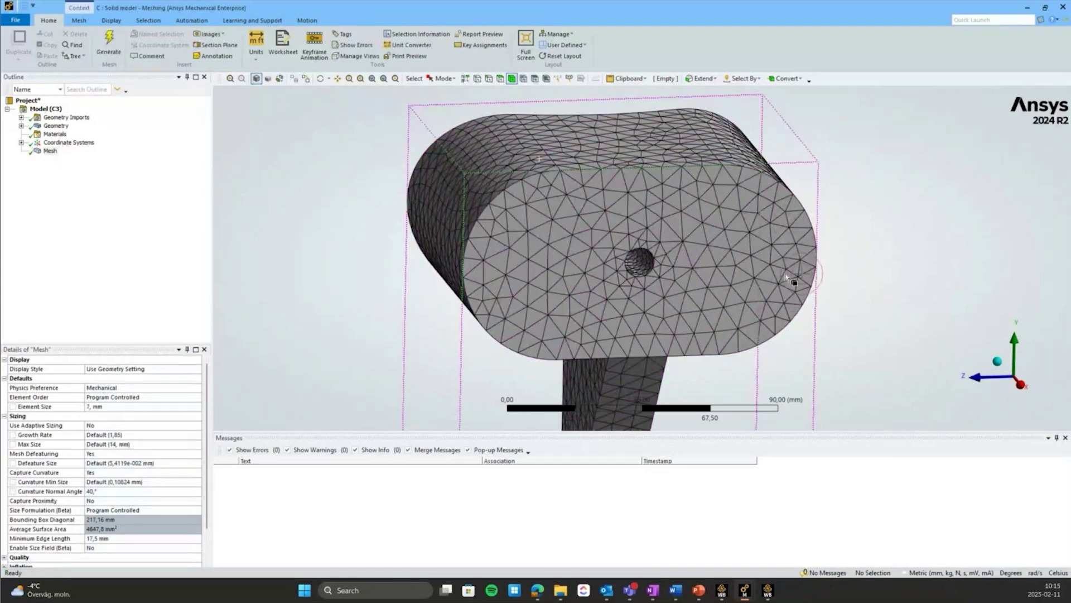
{"action": "mouse_move", "coordinate": [793, 282]}
{"action": "middle_mouse_down"}
{"action": "mouse_move", "coordinate": [780, 255]}
{"action": "mouse_move", "coordinate": [821, 274]}
{"action": "mouse_move", "coordinate": [672, 241]}
{"action": "middle_mouse_up"}
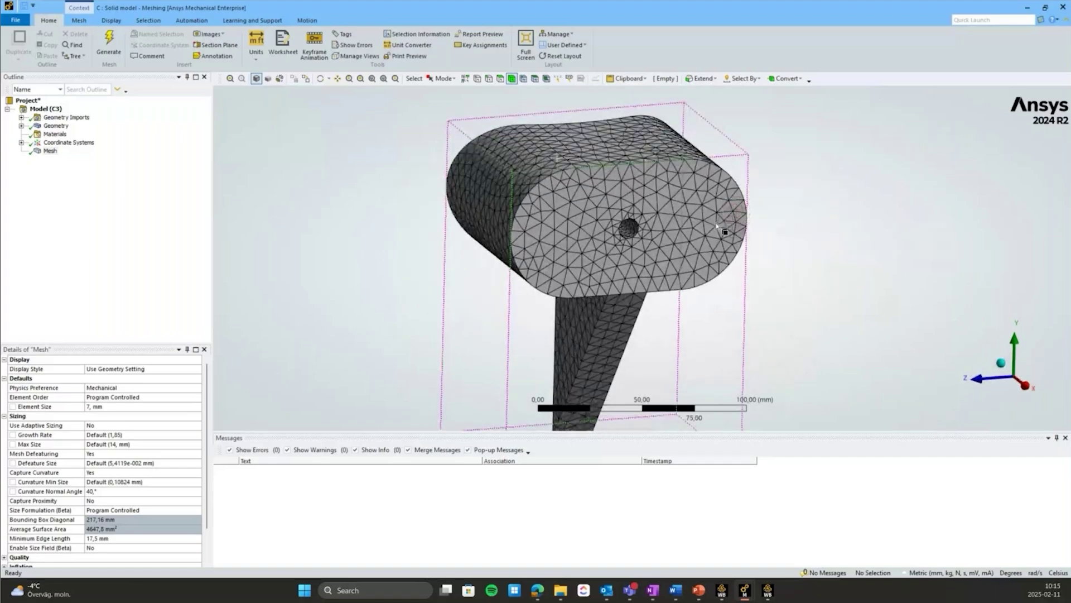
{"action": "left_click", "coordinate": [144, 202]}
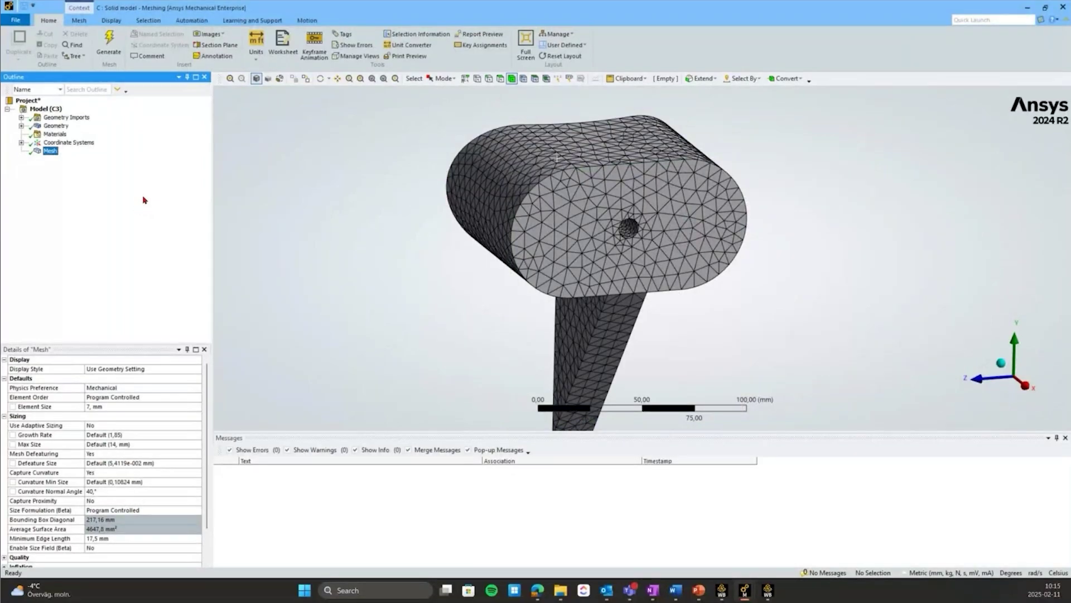
Insert a meshing method control under Mesh scoped to the bracket body.
{"action": "right_click", "coordinate": [52, 151]}
{"action": "mouse_move", "coordinate": [101, 158]}
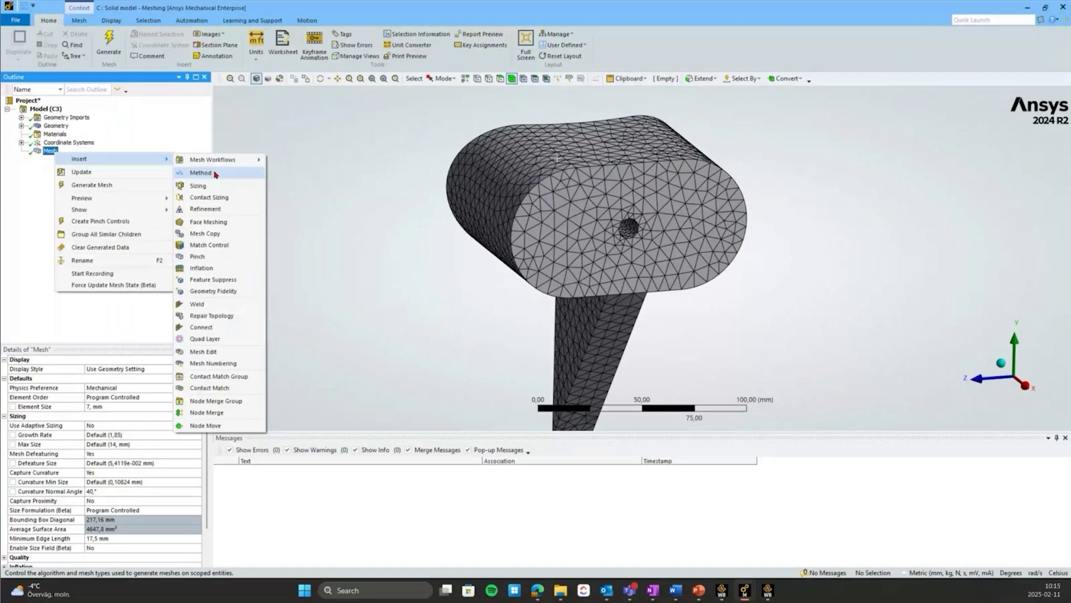
{"action": "left_click", "coordinate": [201, 173]}
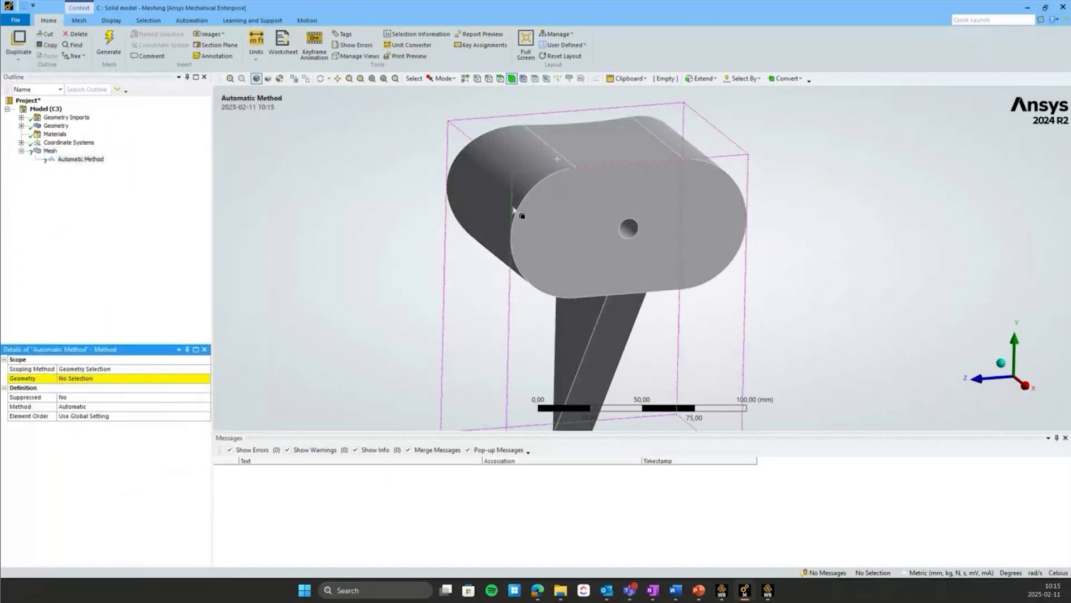
{"action": "left_click", "coordinate": [514, 205]}
{"action": "left_click", "coordinate": [75, 379]}
{"action": "left_click", "coordinate": [76, 379]}
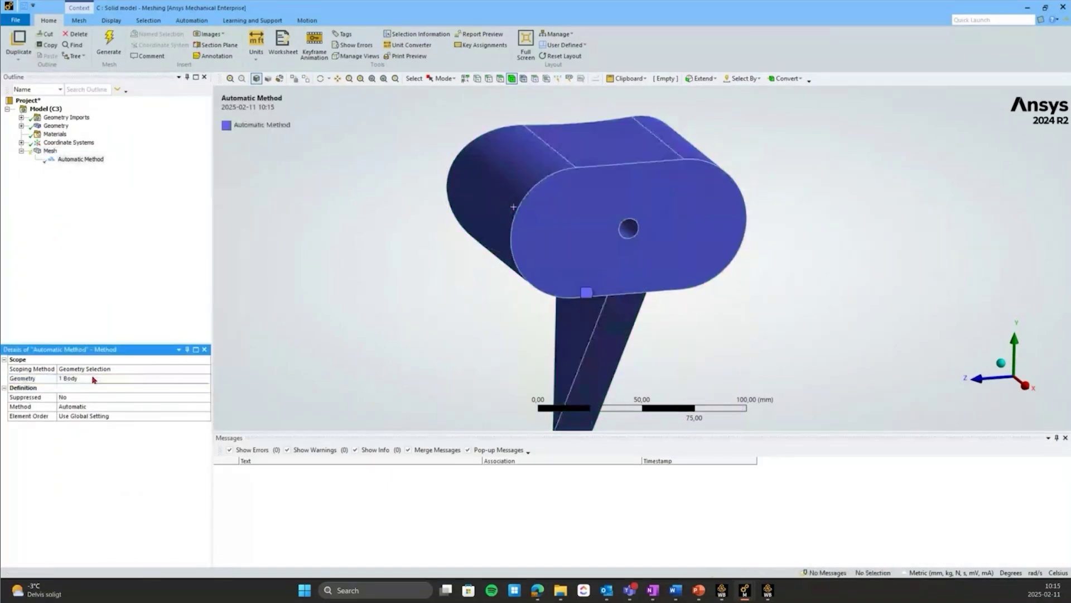
{"action": "left_click", "coordinate": [100, 406]}
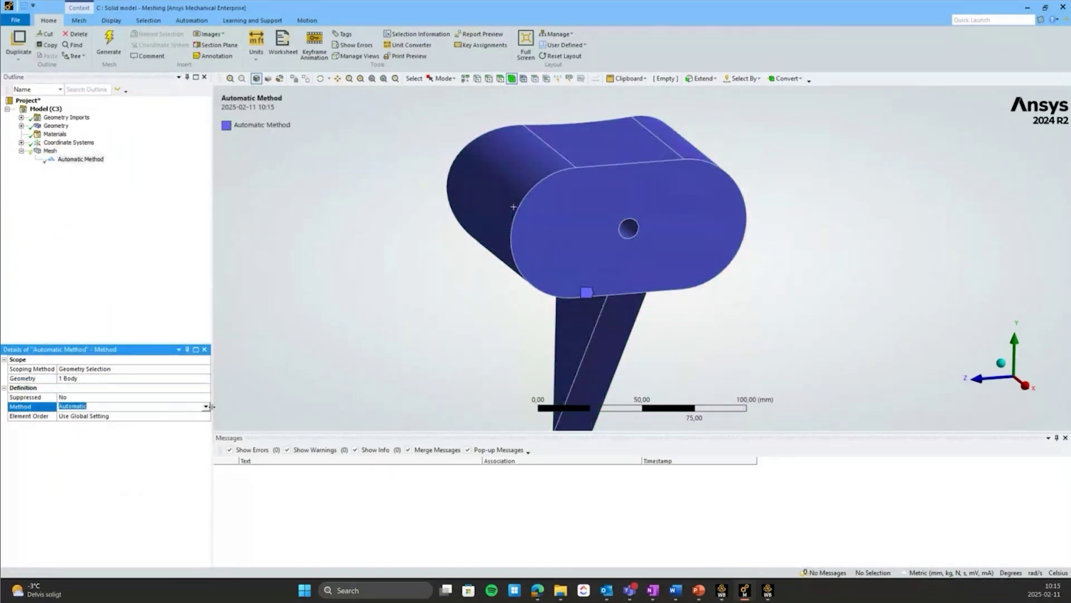
Set the method to Hex Dominant and select Mesh to generate it.
{"action": "left_click", "coordinate": [206, 407]}
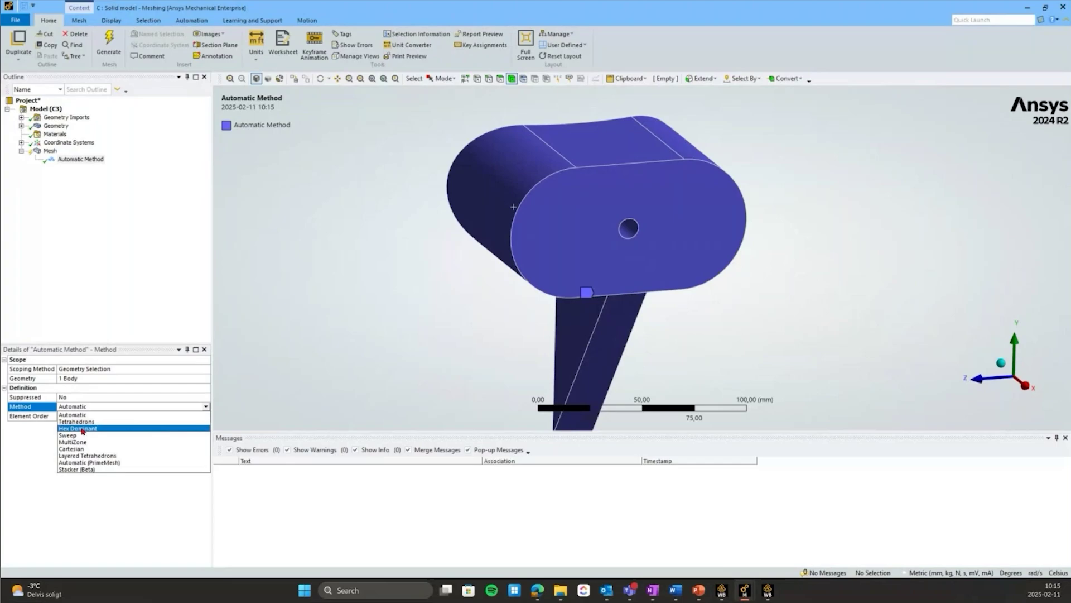
{"action": "left_click", "coordinate": [71, 428]}
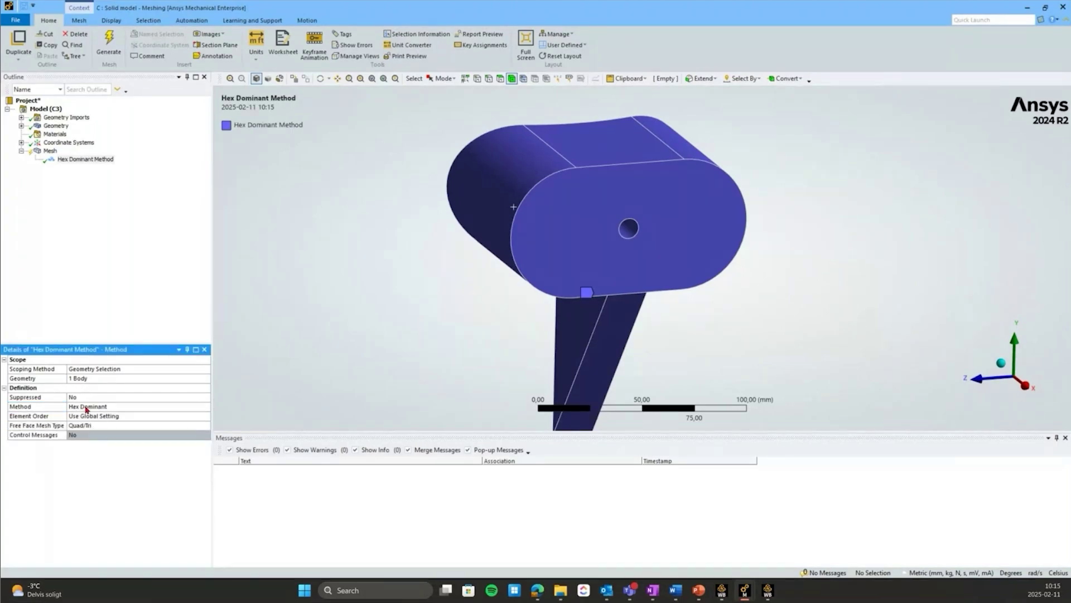
{"action": "middle_click_drag", "start_coordinate": [489, 272], "coordinate": [538, 239]}
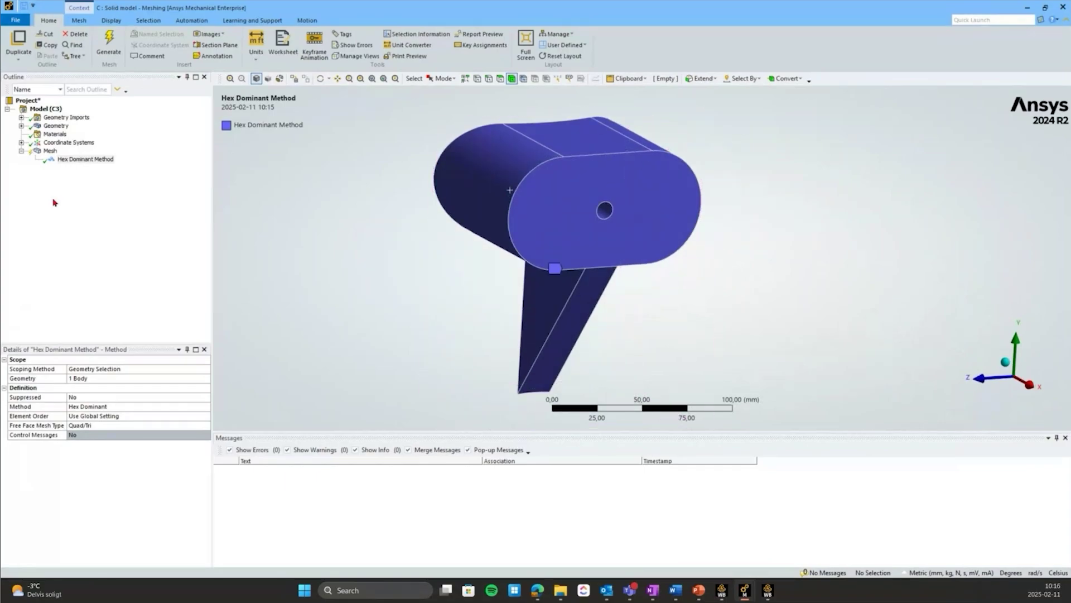
{"action": "left_click", "coordinate": [50, 151]}
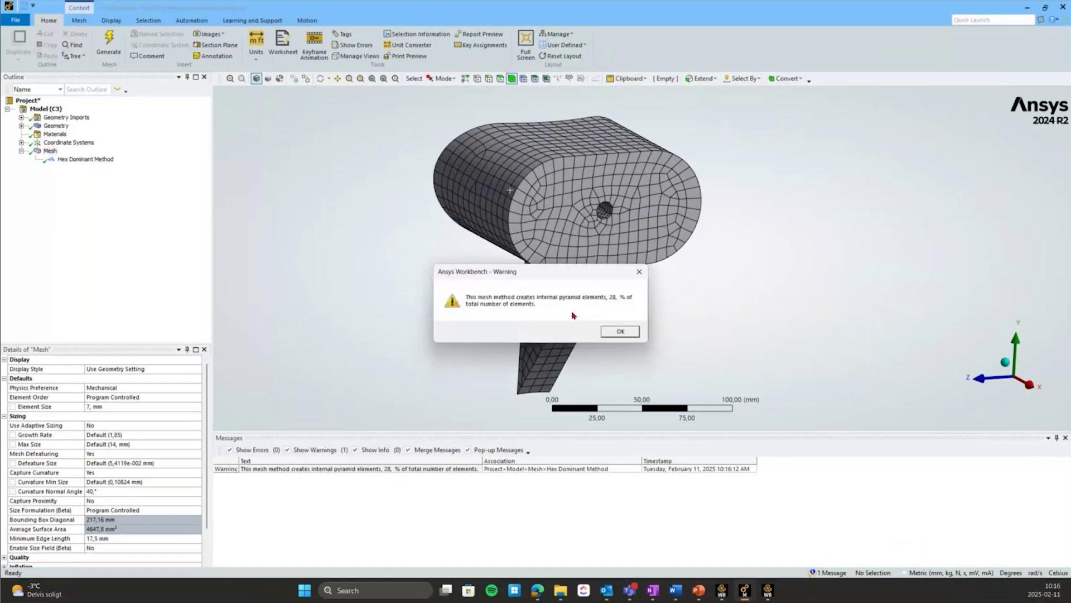
Dismiss the pyramid-elements warning and orient the bracket head-on.
{"action": "left_click", "coordinate": [619, 329]}
{"action": "mouse_move", "coordinate": [627, 222]}
{"action": "middle_mouse_down"}
{"action": "mouse_move", "coordinate": [514, 204]}
{"action": "mouse_move", "coordinate": [495, 214]}
{"action": "middle_mouse_up"}
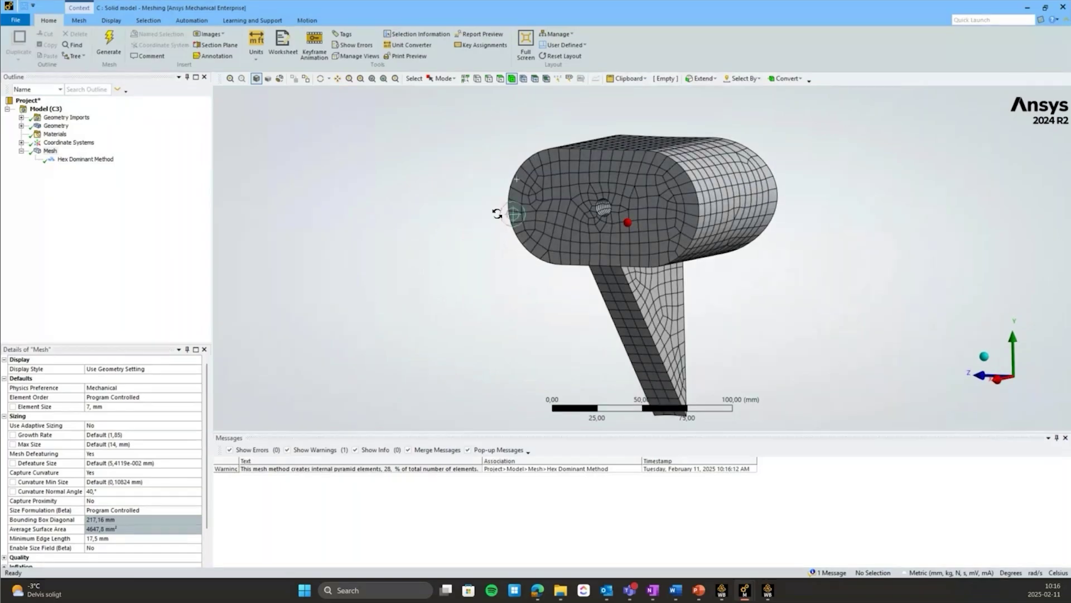
{"action": "key", "text": "KP_3"}
{"action": "mouse_move", "coordinate": [708, 256]}
{"action": "middle_mouse_down", "text": "ctrl"}
{"action": "mouse_move", "coordinate": [678, 229]}
{"action": "mouse_move", "coordinate": [694, 215]}
{"action": "middle_mouse_up", "text": "ctrl"}
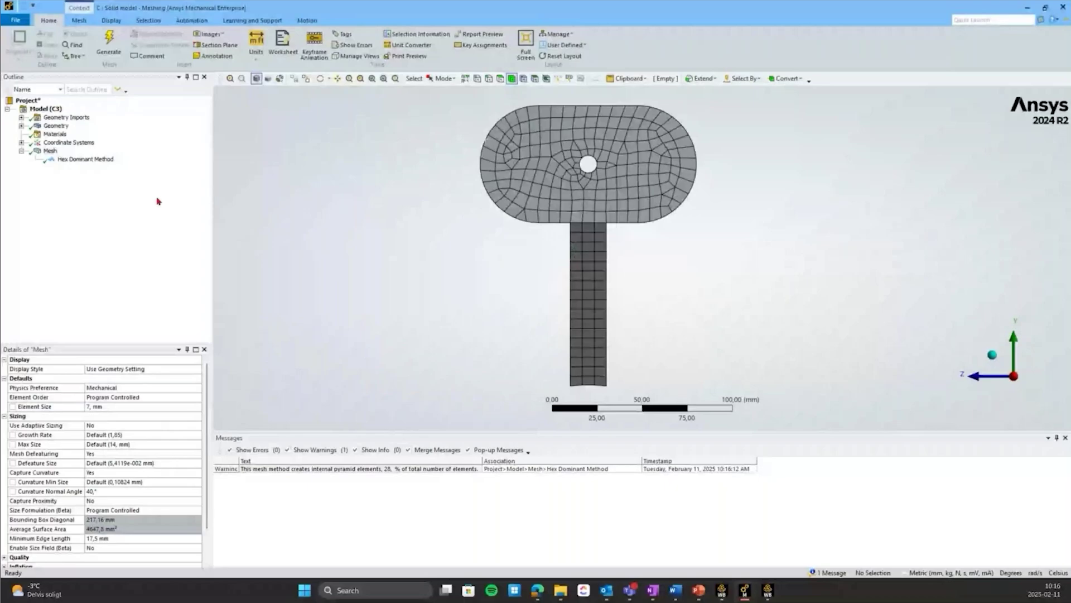
Cut the mesh vertically through the hole and orbit to inspect the interior pyramids.
{"action": "left_click", "coordinate": [216, 48]}
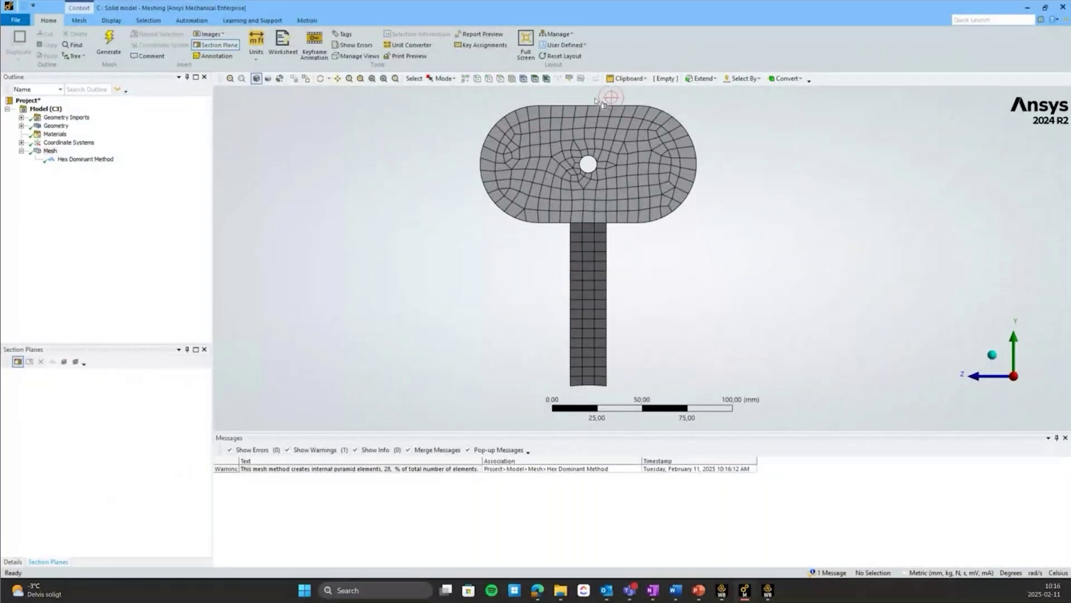
{"action": "left_click_drag", "start_coordinate": [603, 100], "coordinate": [603, 393]}
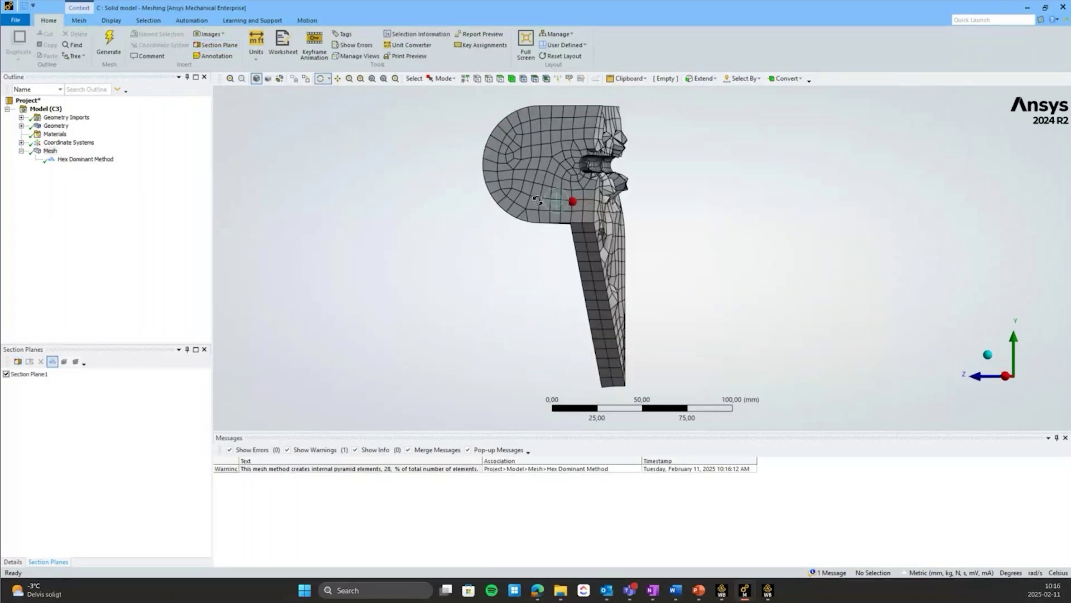
{"action": "mouse_move", "coordinate": [537, 199]}
{"action": "left_mouse_down"}
{"action": "mouse_move", "coordinate": [476, 215]}
{"action": "mouse_move", "coordinate": [562, 231]}
{"action": "left_mouse_up"}
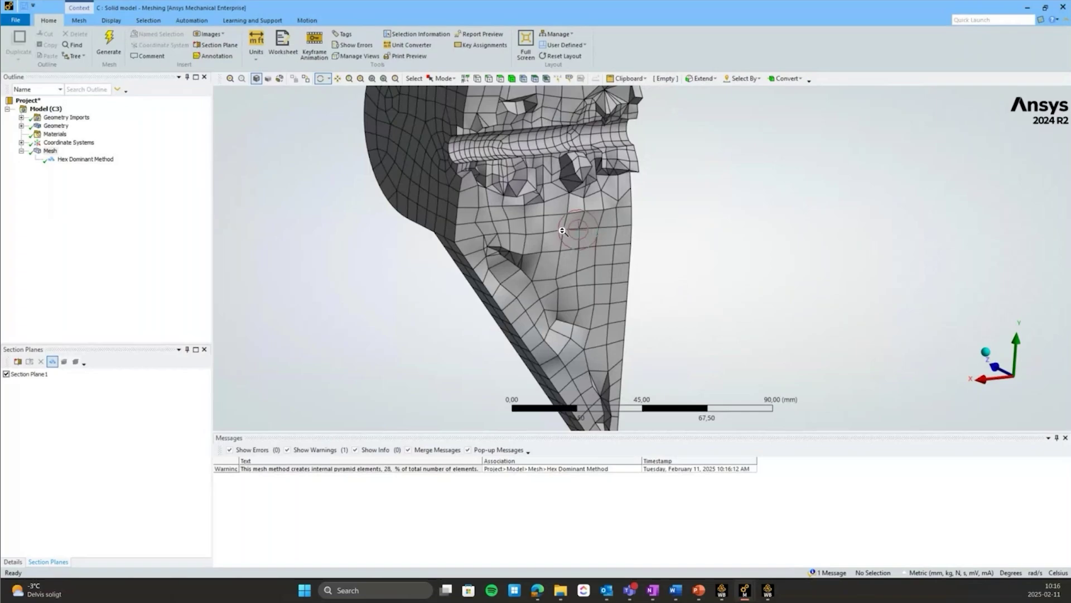
{"action": "mouse_move", "coordinate": [562, 231]}
{"action": "middle_mouse_down"}
{"action": "mouse_move", "coordinate": [575, 254]}
{"action": "mouse_move", "coordinate": [648, 248]}
{"action": "mouse_move", "coordinate": [607, 292]}
{"action": "mouse_move", "coordinate": [589, 293]}
{"action": "mouse_move", "coordinate": [642, 248]}
{"action": "middle_mouse_up"}
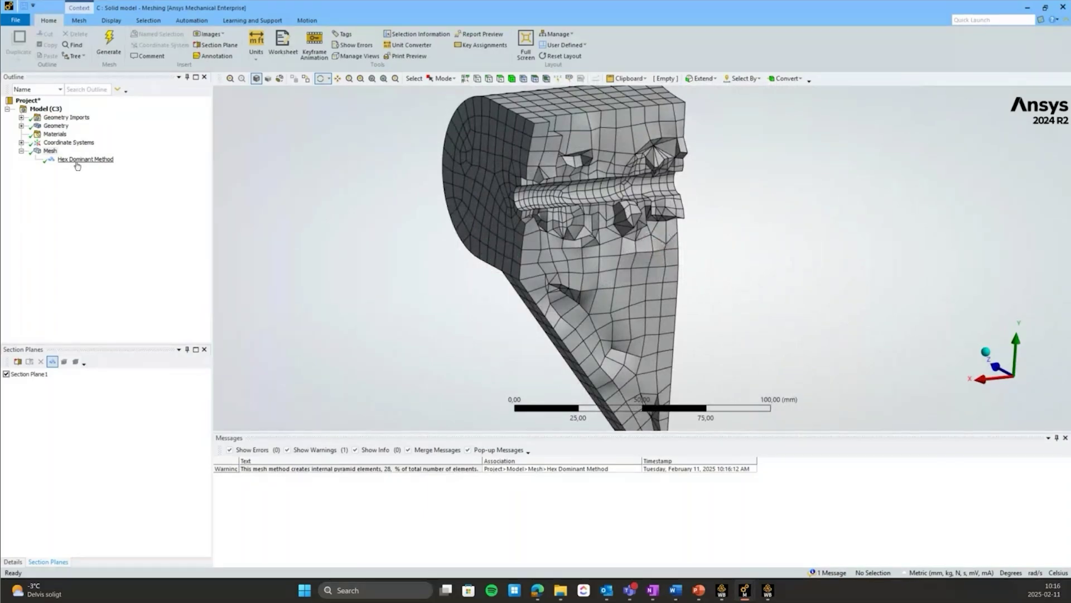
{"action": "left_click", "coordinate": [293, 321]}
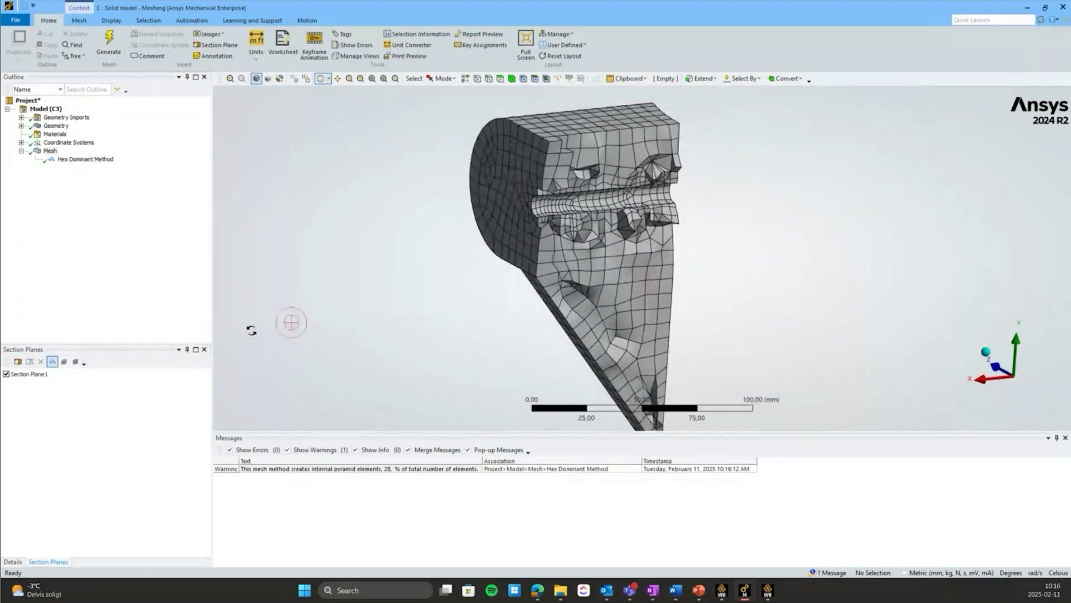
Switch off Section Plane1, return to the mesh details, and view the rounded end.
{"action": "left_click", "coordinate": [7, 375]}
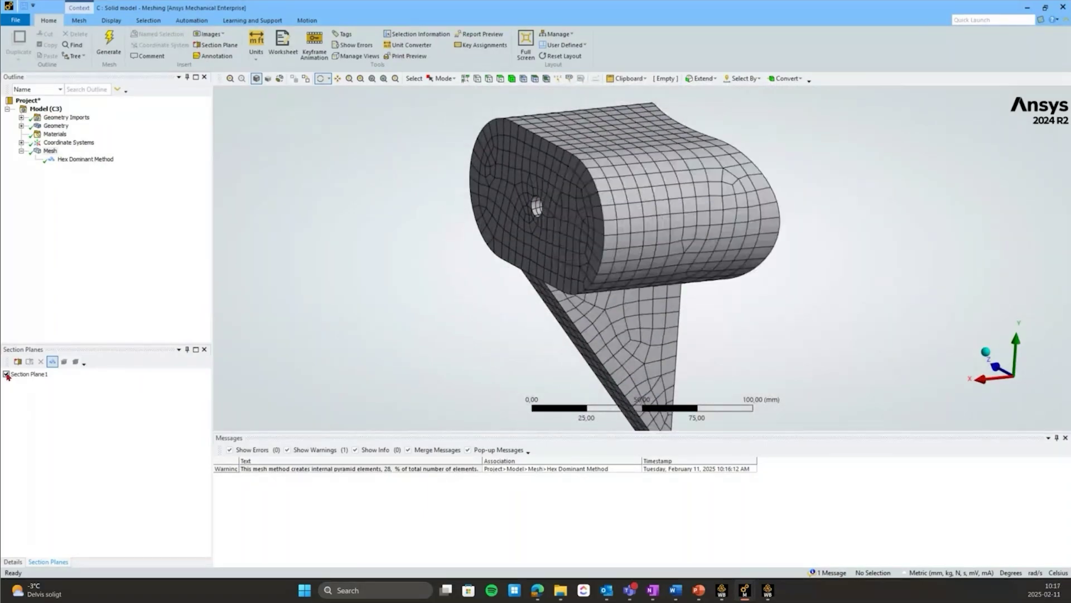
{"action": "left_click", "coordinate": [14, 563]}
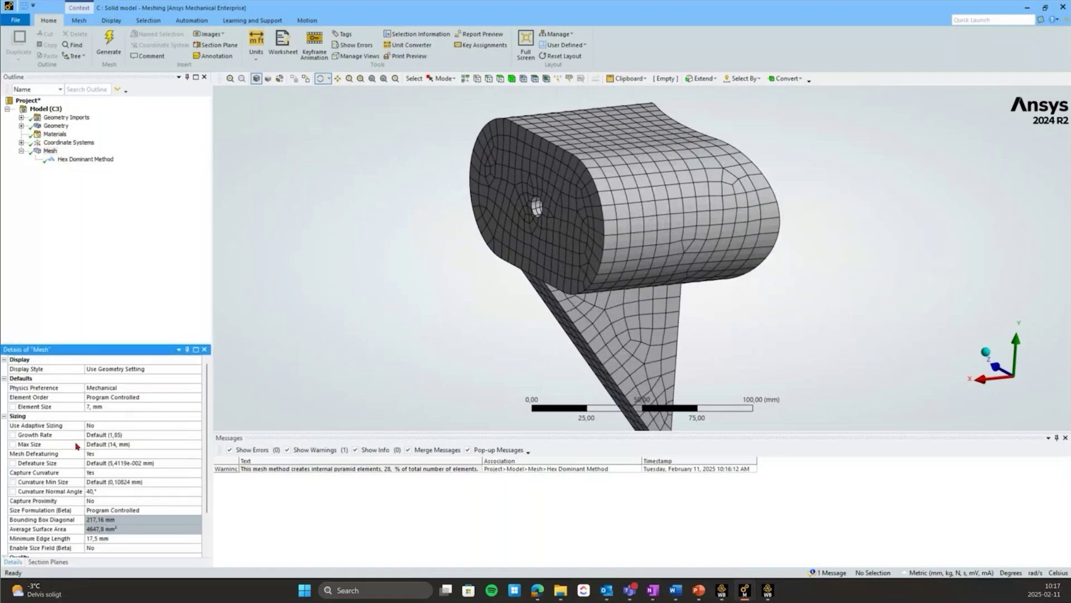
{"action": "left_click", "coordinate": [107, 190]}
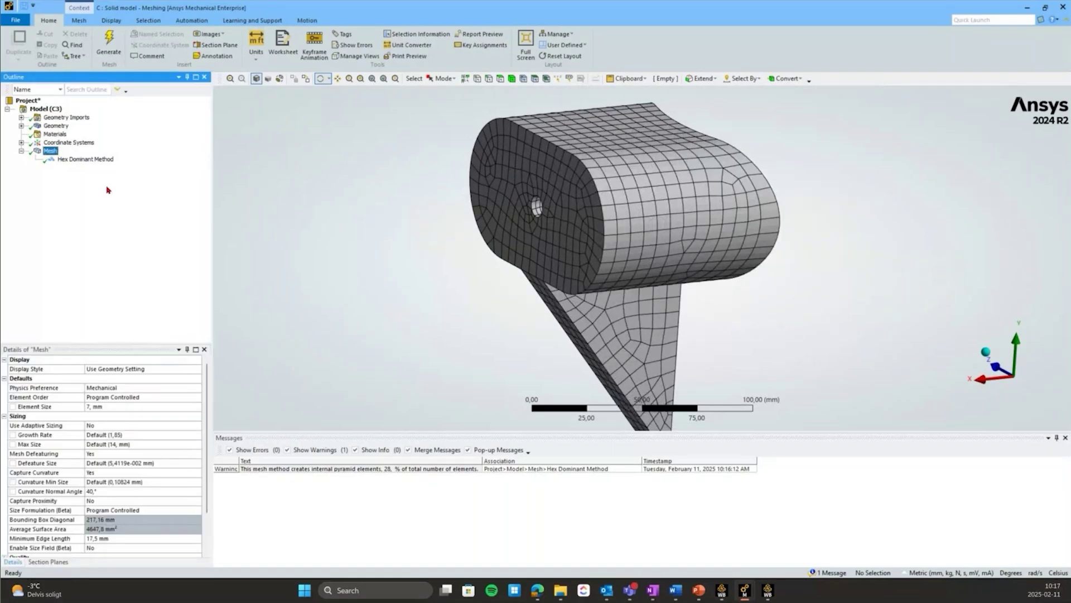
{"action": "left_click_drag", "start_coordinate": [436, 188], "coordinate": [475, 193]}
{"action": "middle_click_drag", "start_coordinate": [475, 192], "coordinate": [644, 219]}
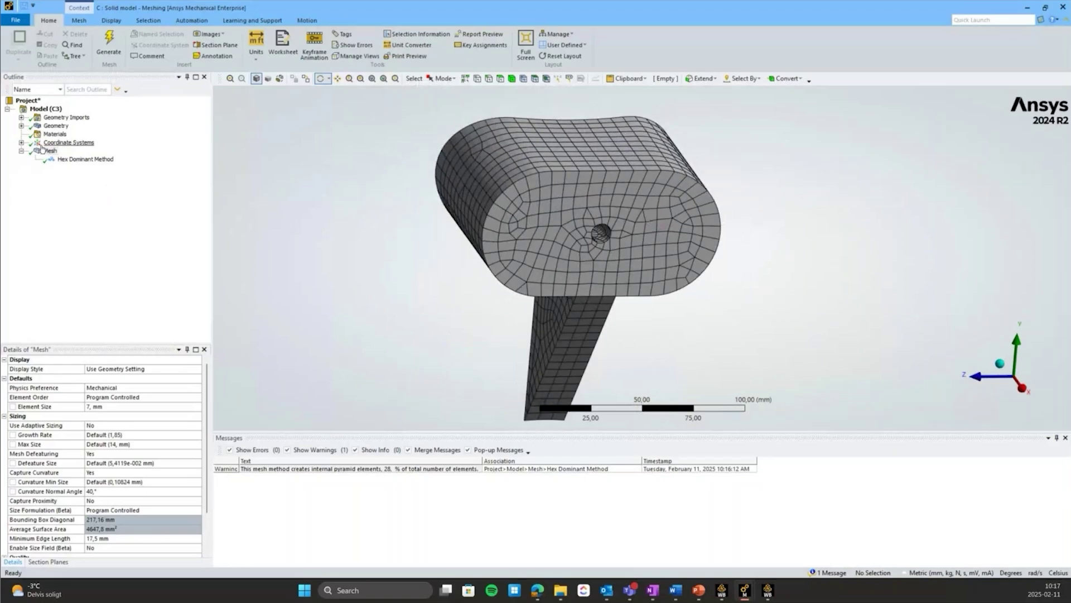
Insert a new meshing method and suppress the Hex Dominant Method.
{"action": "right_click", "coordinate": [49, 152]}
{"action": "mouse_move", "coordinate": [77, 158]}
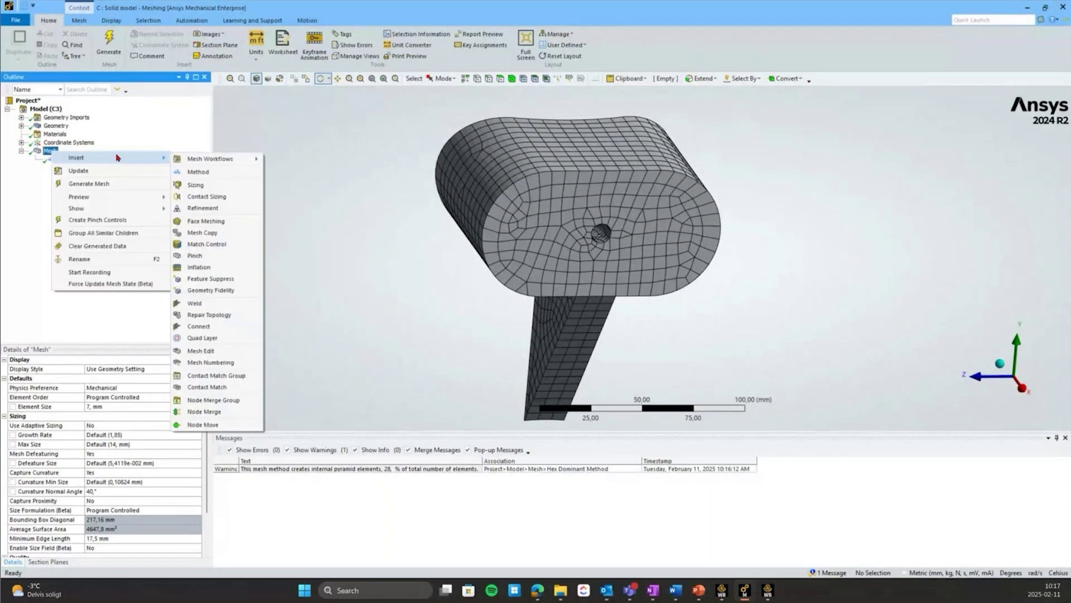
{"action": "left_click", "coordinate": [194, 174]}
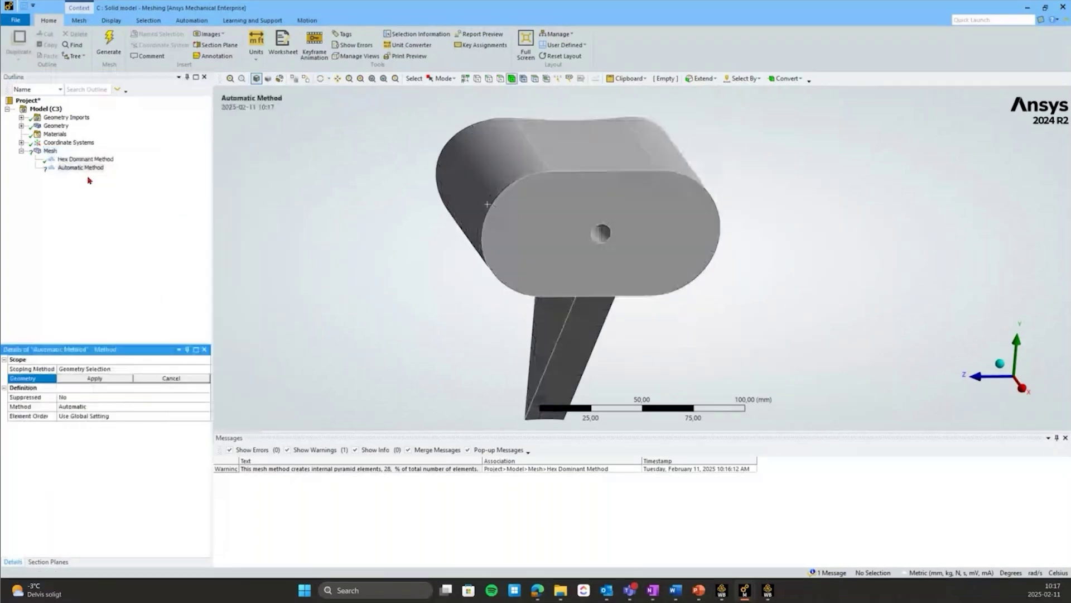
{"action": "right_click", "coordinate": [69, 160]}
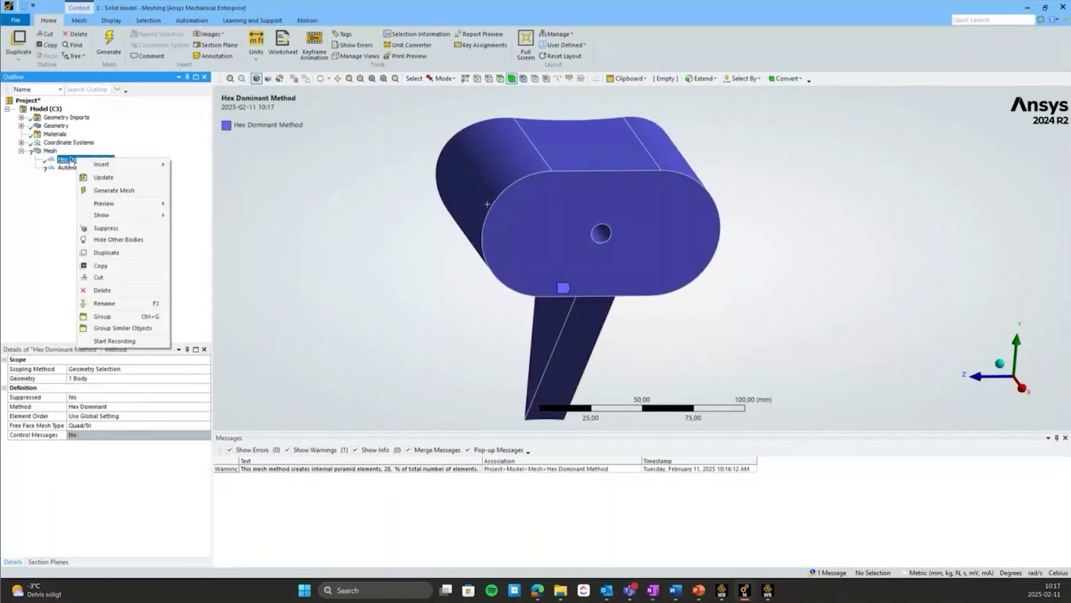
{"action": "left_click", "coordinate": [103, 228]}
Scope the new method to the bracket body and set it to MultiZone.
{"action": "left_click", "coordinate": [81, 167]}
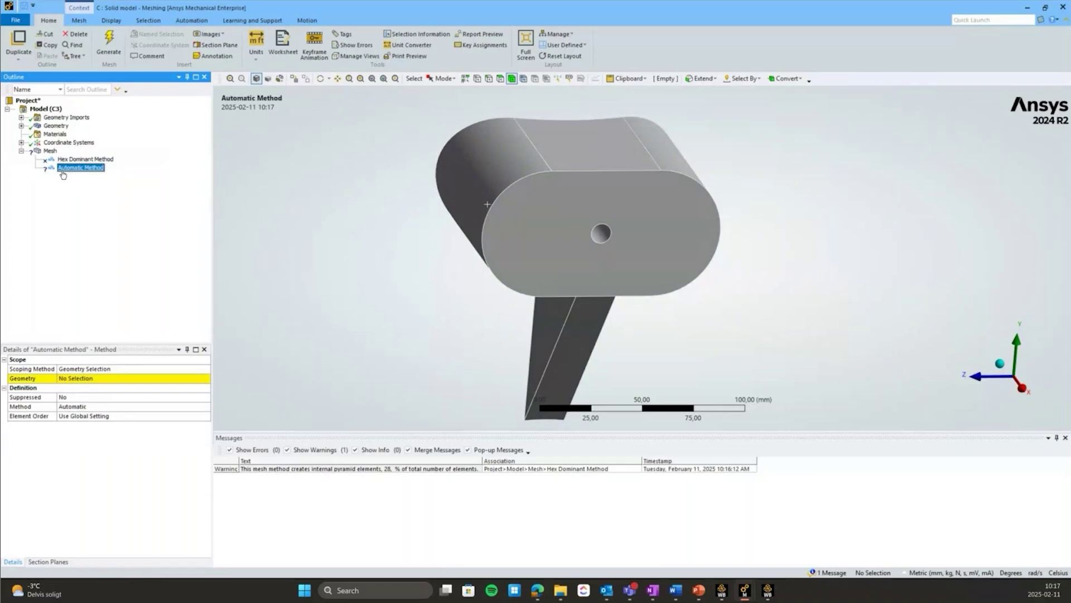
{"action": "left_click", "coordinate": [543, 186]}
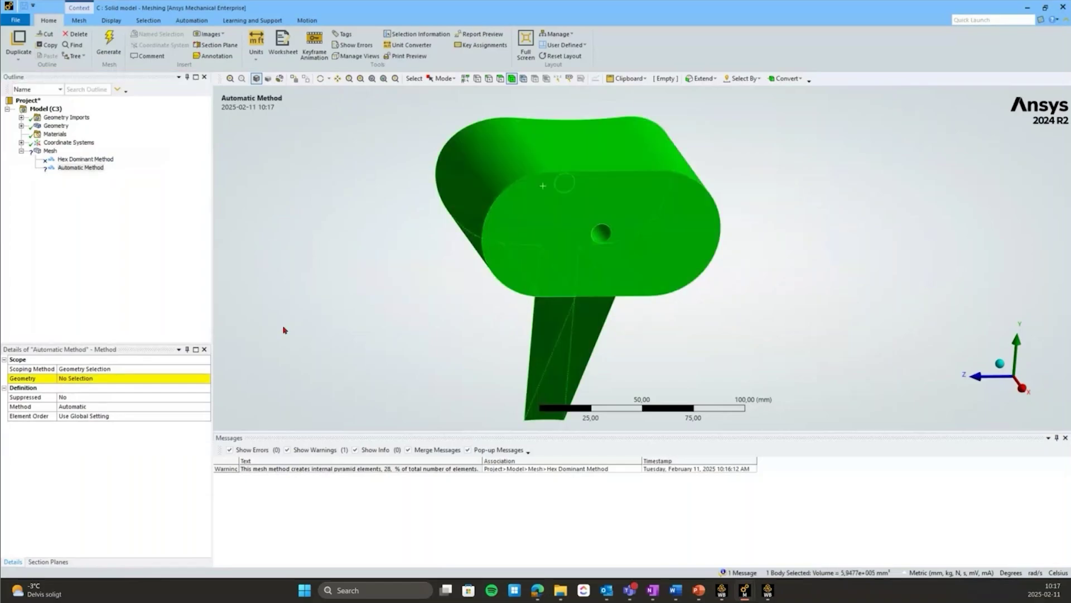
{"action": "left_click", "coordinate": [80, 379]}
{"action": "left_click", "coordinate": [77, 379]}
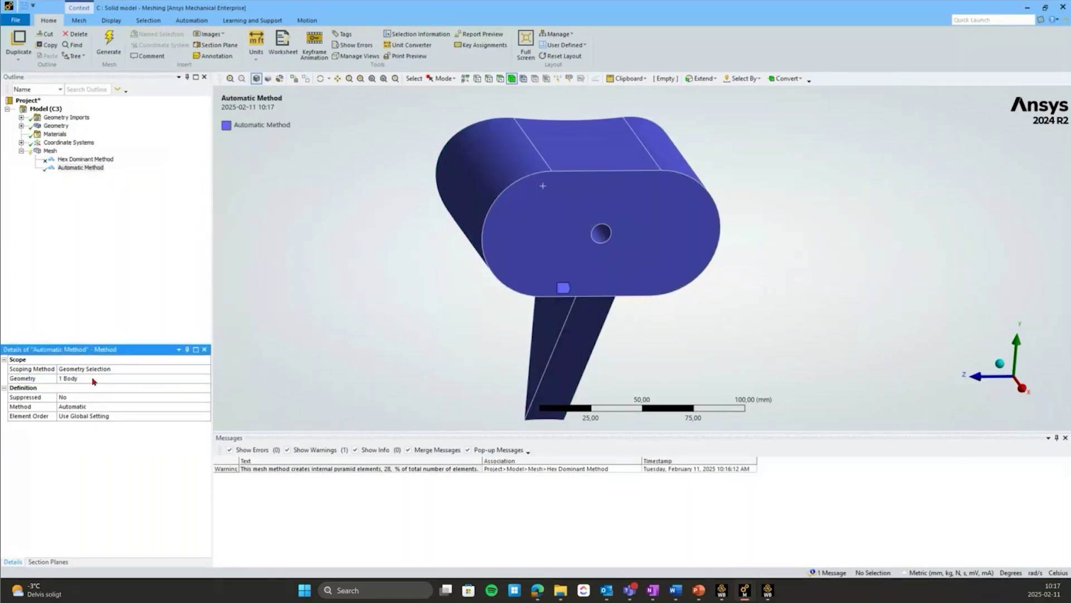
{"action": "left_click", "coordinate": [84, 407]}
{"action": "left_click", "coordinate": [205, 406]}
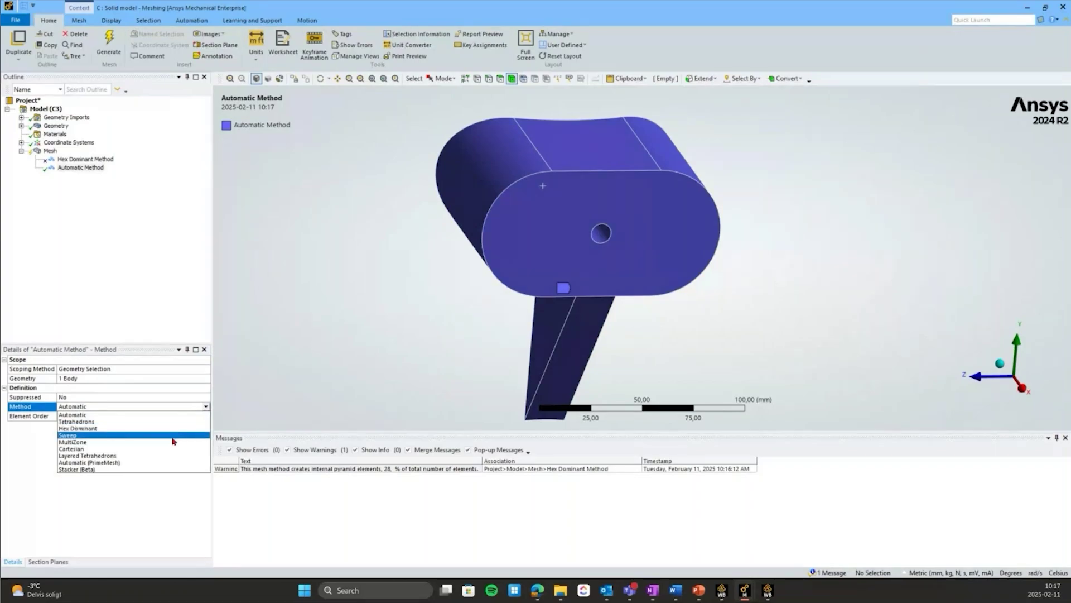
{"action": "left_click", "coordinate": [173, 441]}
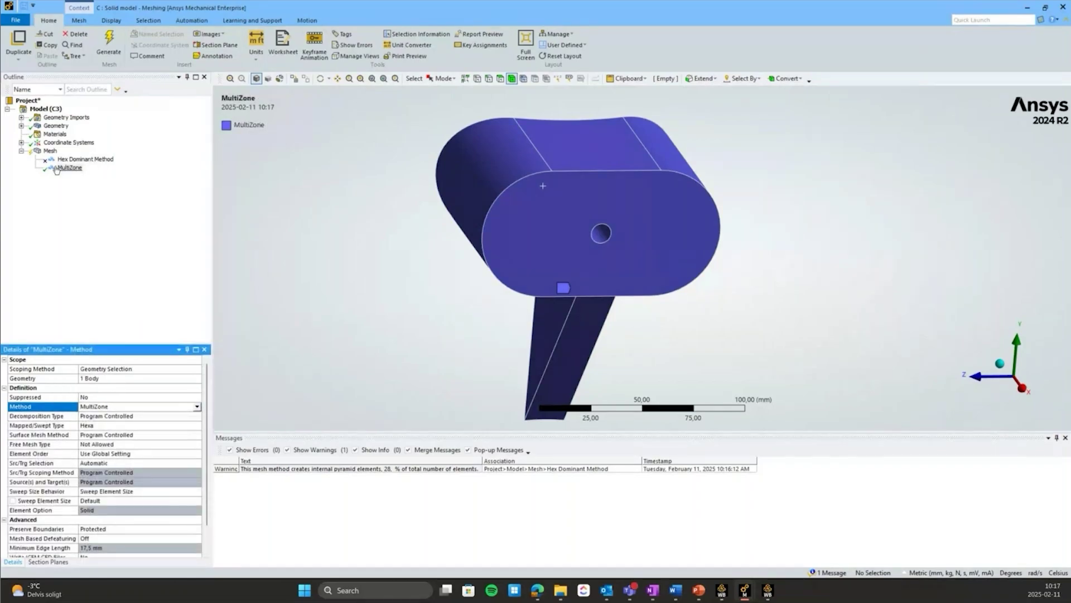
{"action": "right_click", "coordinate": [47, 152]}
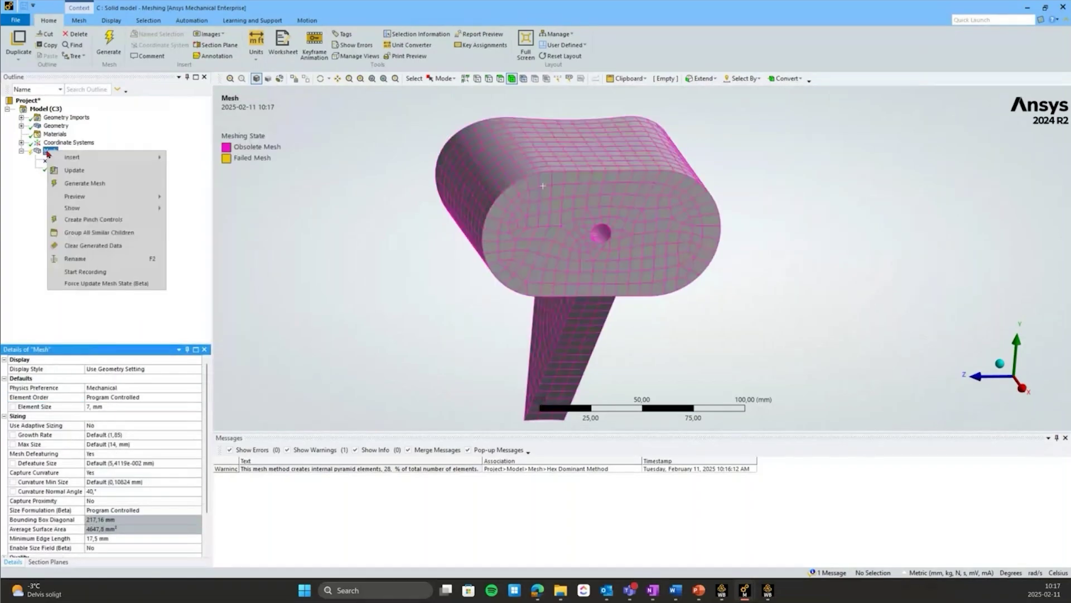
{"action": "left_click", "coordinate": [85, 183]}
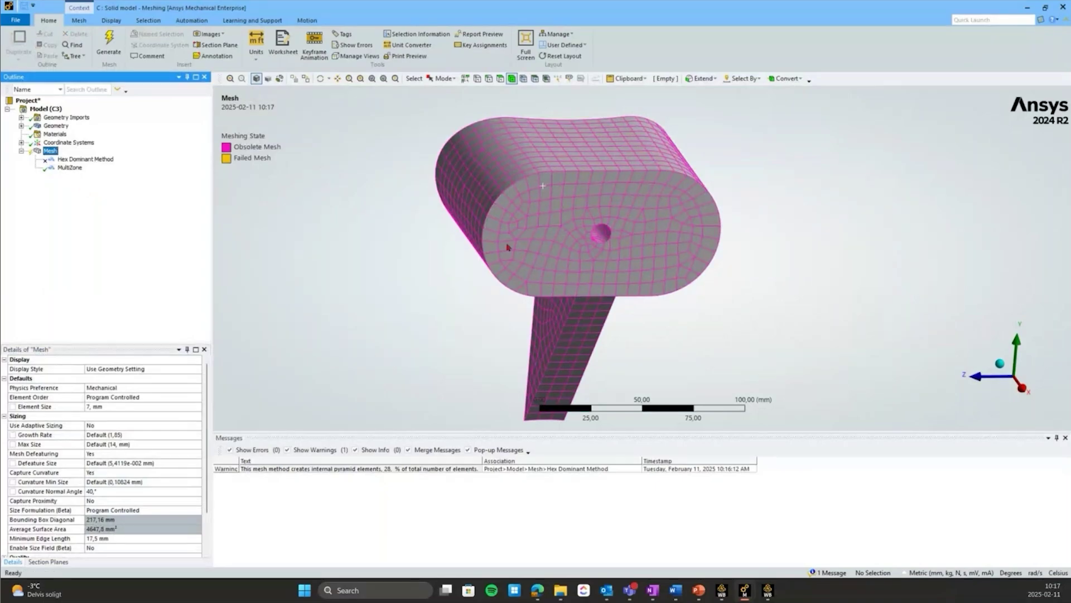
{"action": "left_click", "coordinate": [731, 246]}
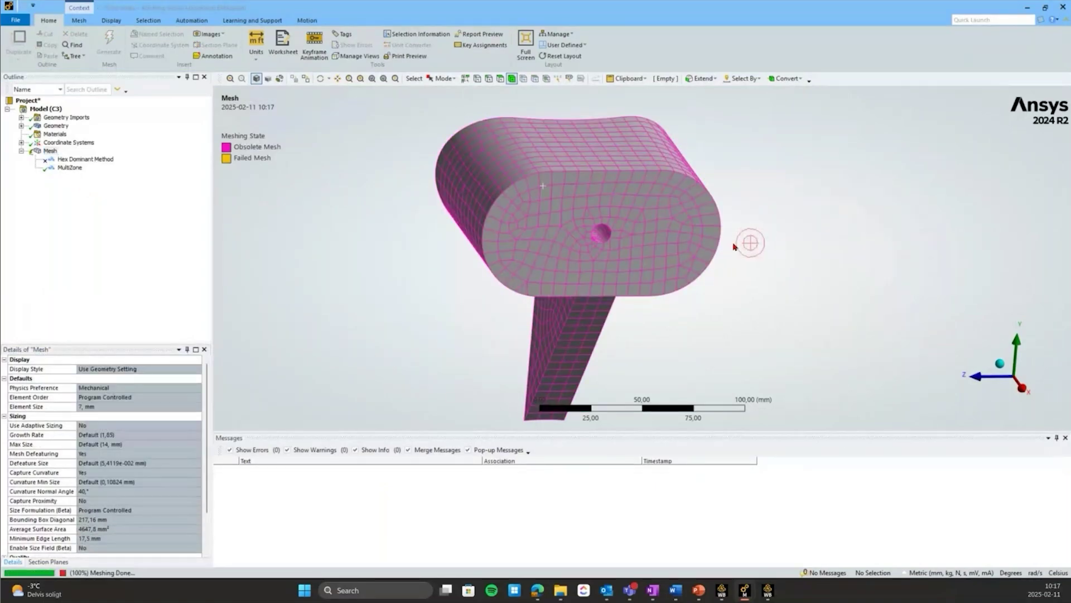
{"action": "mouse_move", "coordinate": [682, 287]}
{"action": "middle_mouse_down"}
{"action": "mouse_move", "coordinate": [868, 518]}
{"action": "mouse_move", "coordinate": [665, 215]}
{"action": "mouse_move", "coordinate": [686, 302]}
{"action": "mouse_move", "coordinate": [632, 270]}
{"action": "middle_mouse_up"}
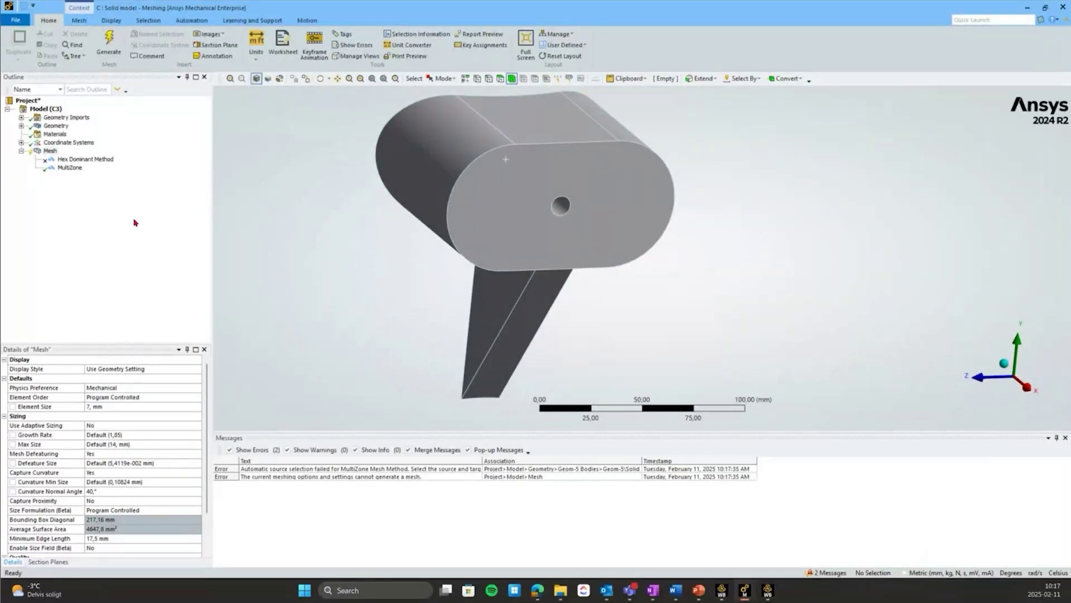
{"action": "mouse_move", "coordinate": [399, 235]}
{"action": "middle_mouse_down"}
{"action": "mouse_move", "coordinate": [366, 232]}
{"action": "mouse_move", "coordinate": [334, 254]}
{"action": "middle_mouse_up"}
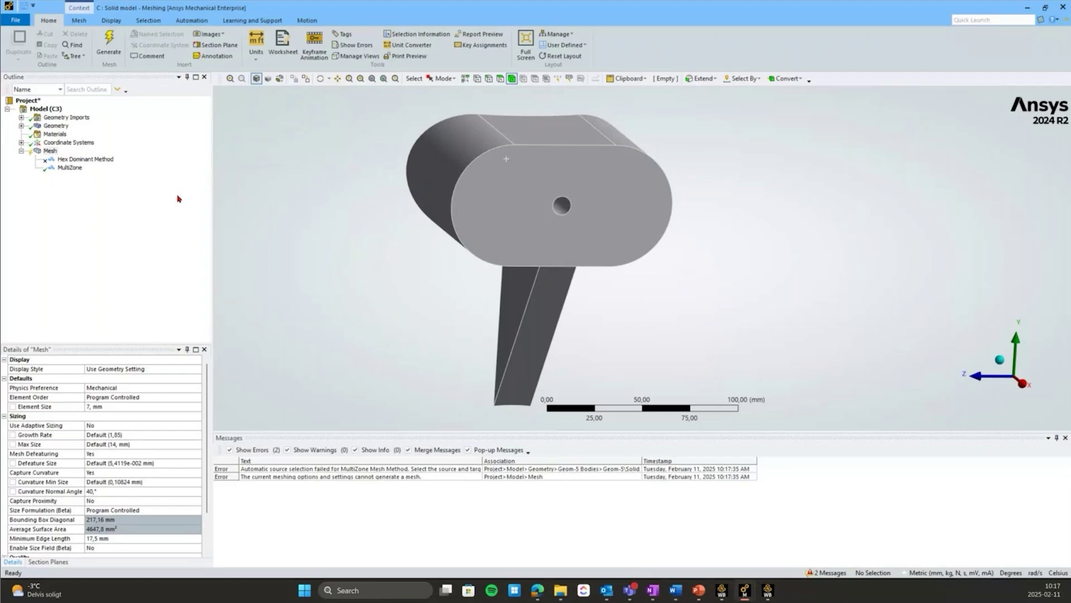
{"action": "middle_click", "coordinate": [407, 244]}
{"action": "mouse_move", "coordinate": [381, 248]}
{"action": "middle_mouse_down"}
{"action": "mouse_move", "coordinate": [755, 228]}
{"action": "mouse_move", "coordinate": [598, 189]}
{"action": "mouse_move", "coordinate": [554, 239]}
{"action": "middle_mouse_up"}
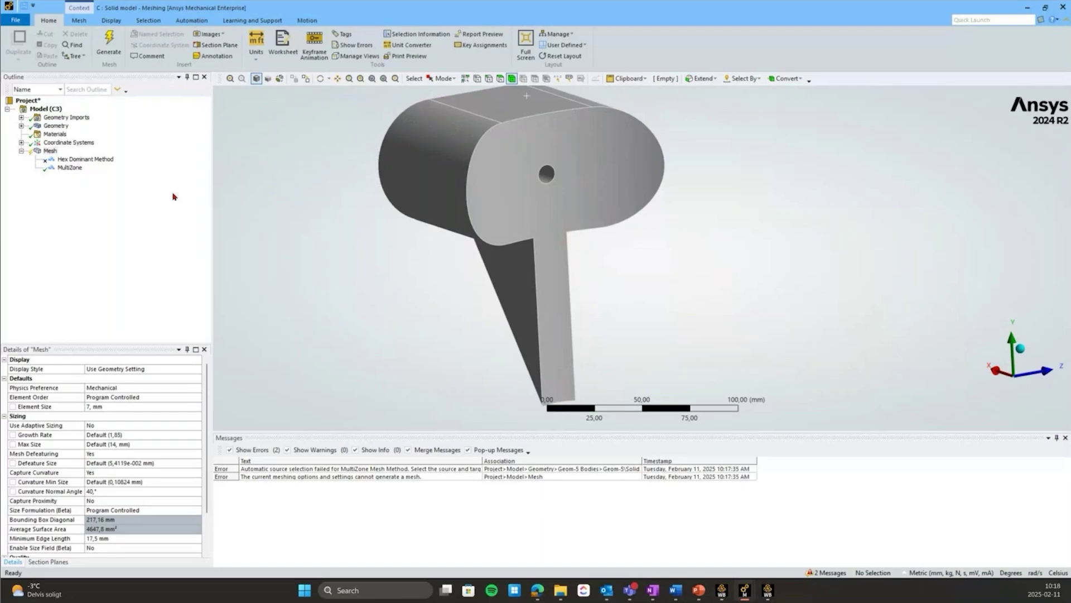
{"action": "middle_click_drag", "start_coordinate": [443, 240], "coordinate": [603, 136]}
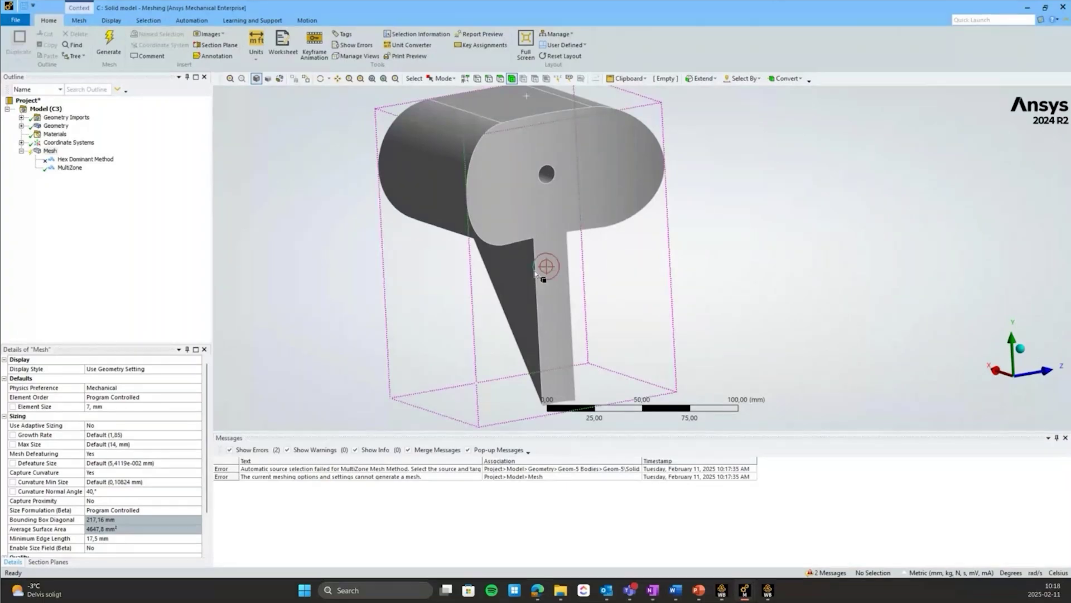
{"action": "mouse_move", "coordinate": [607, 275]}
{"action": "middle_mouse_down"}
{"action": "mouse_move", "coordinate": [657, 192]}
{"action": "mouse_move", "coordinate": [675, 257]}
{"action": "middle_mouse_up"}
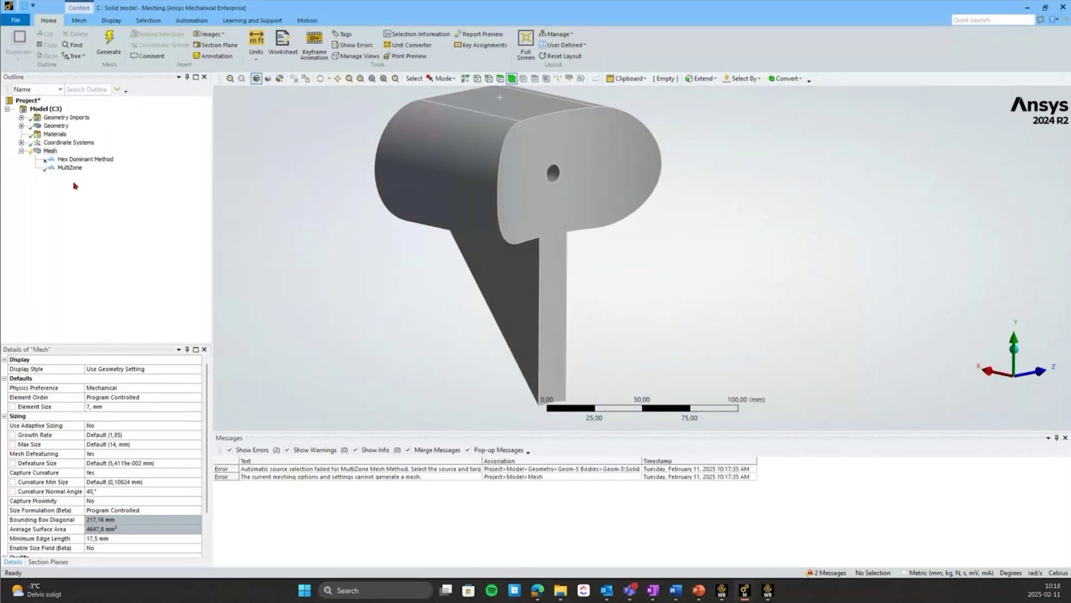
{"action": "left_click", "coordinate": [411, 284]}
{"action": "middle_click_drag", "start_coordinate": [402, 283], "coordinate": [398, 278]}
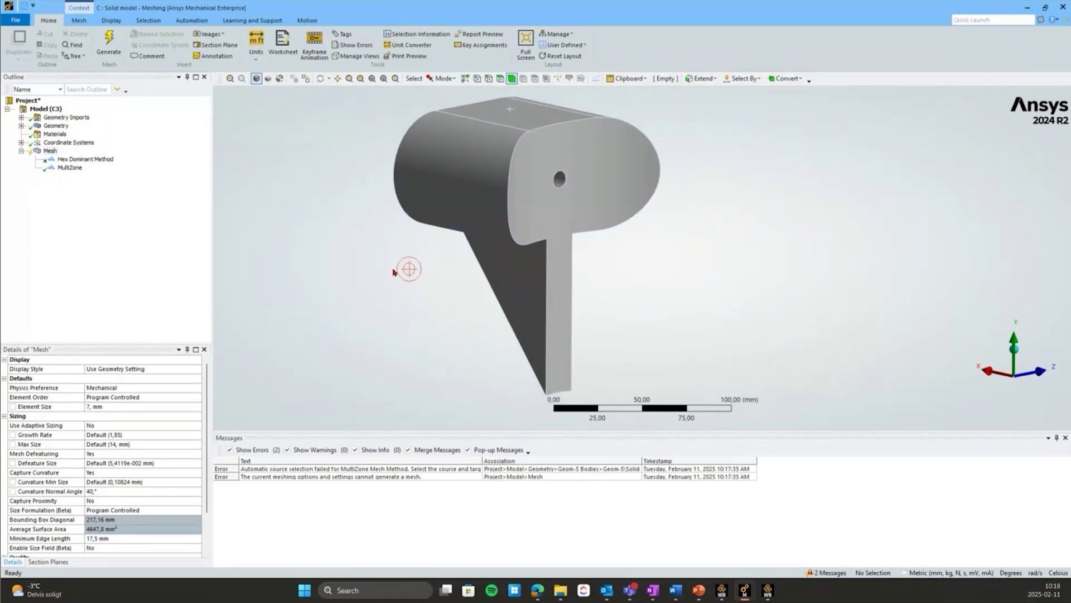
Insert a Virtual Topology object under Model and show its ribbon commands.
{"action": "right_click", "coordinate": [47, 109]}
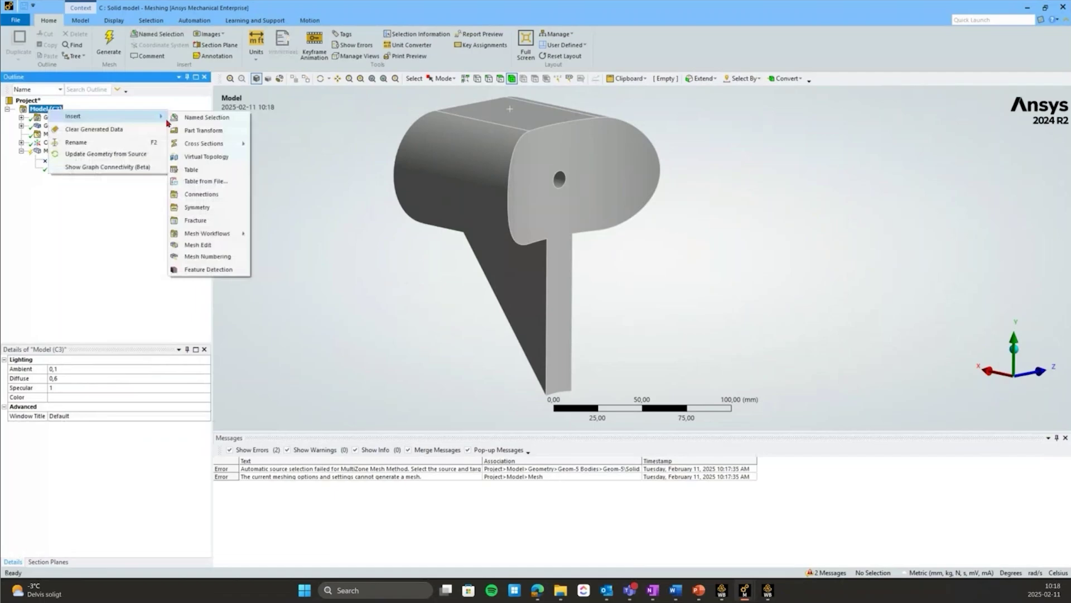
{"action": "left_click", "coordinate": [210, 159]}
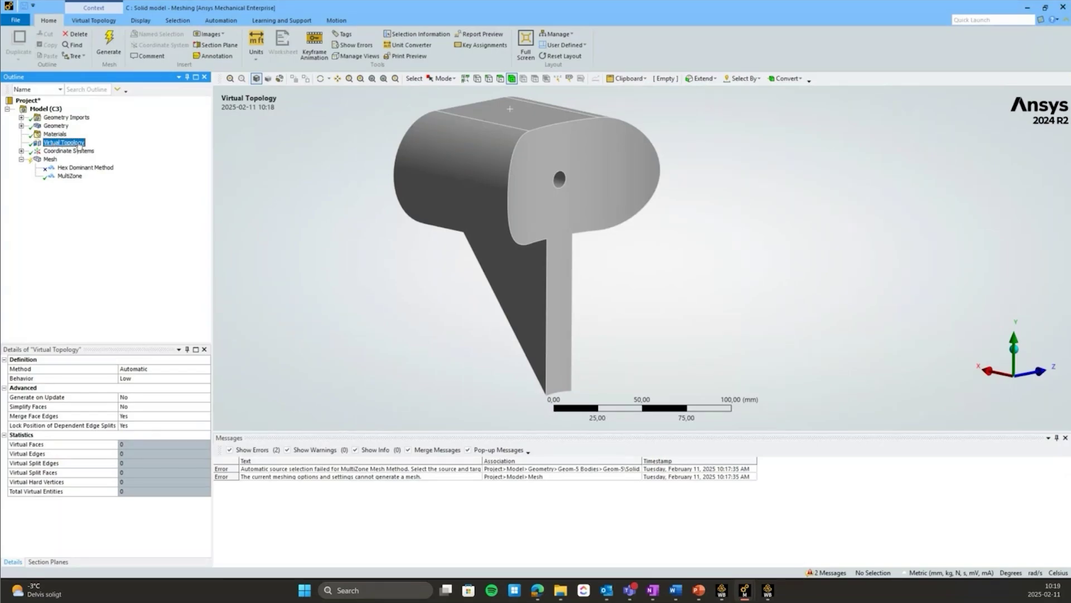
{"action": "left_click", "coordinate": [99, 21]}
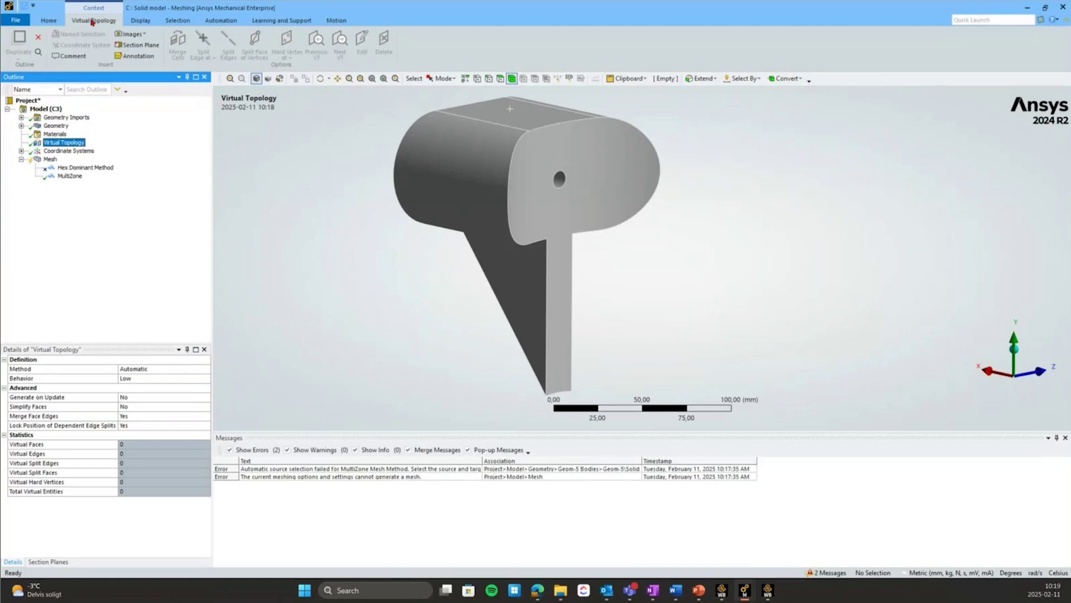
Split the head face at the two vertices at the top of the stem.
{"action": "key", "text": "ctrl+p"}
{"action": "left_click", "coordinate": [547, 238]}
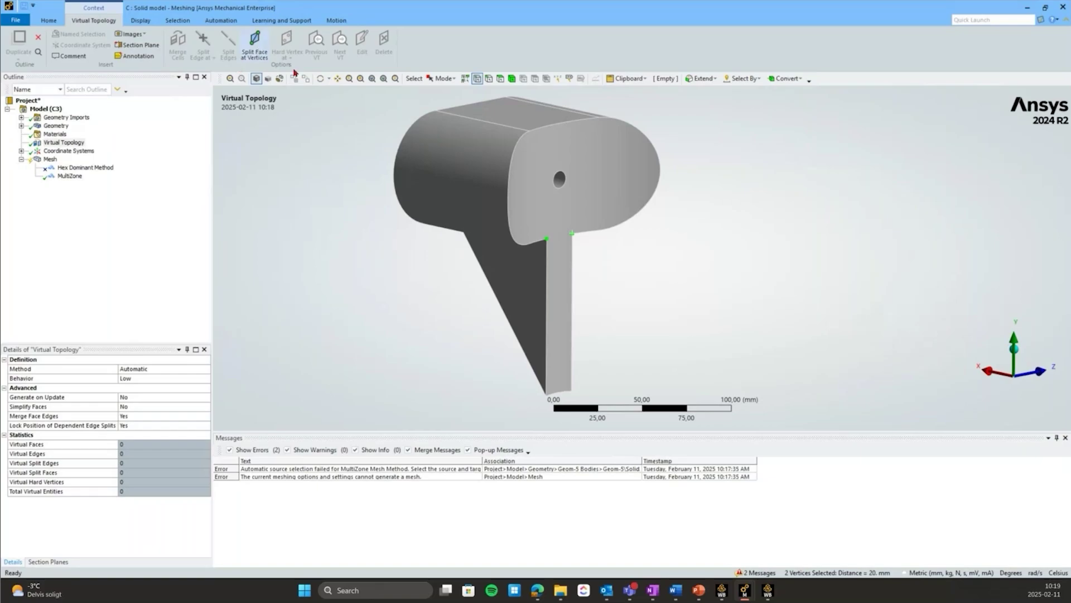
{"action": "scroll", "coordinate": [586, 252], "scroll_direction": "up", "scroll_amount": 2}
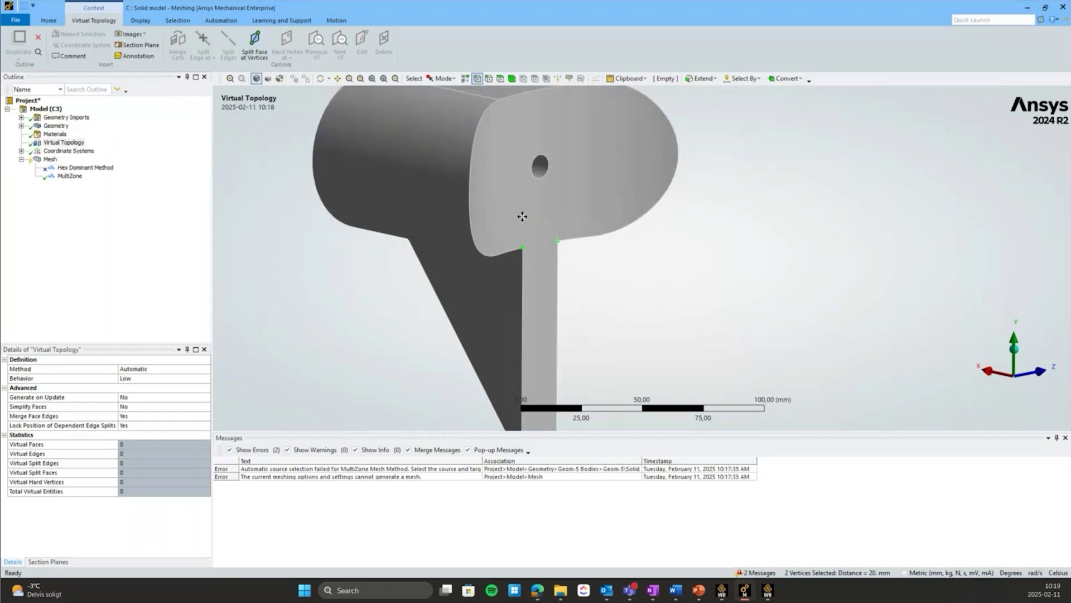
{"action": "middle_click_drag", "start_coordinate": [517, 227], "coordinate": [549, 270], "text": "ctrl"}
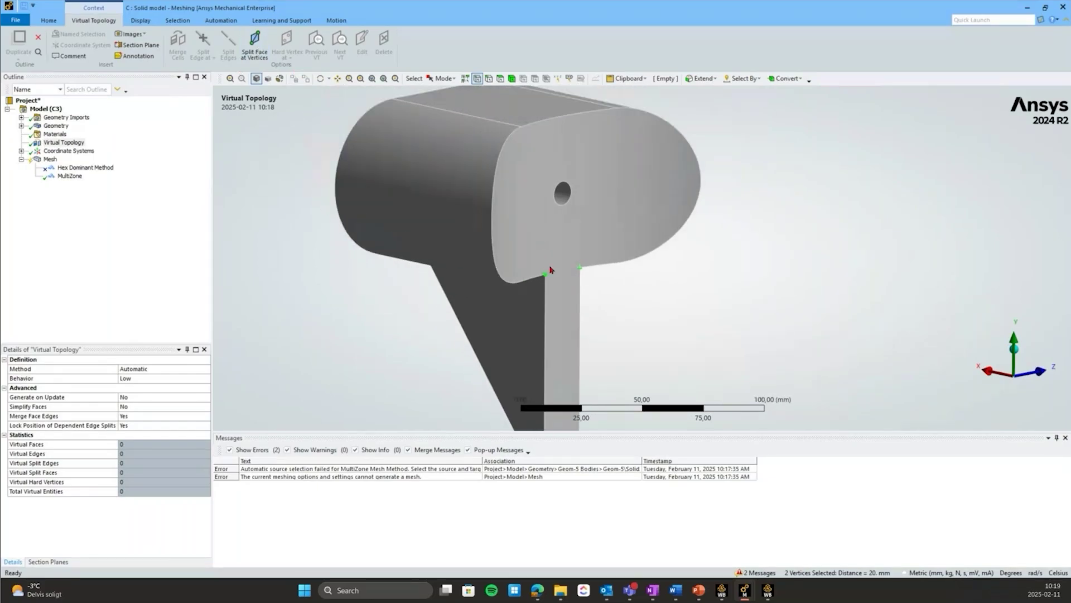
{"action": "left_click", "coordinate": [255, 44]}
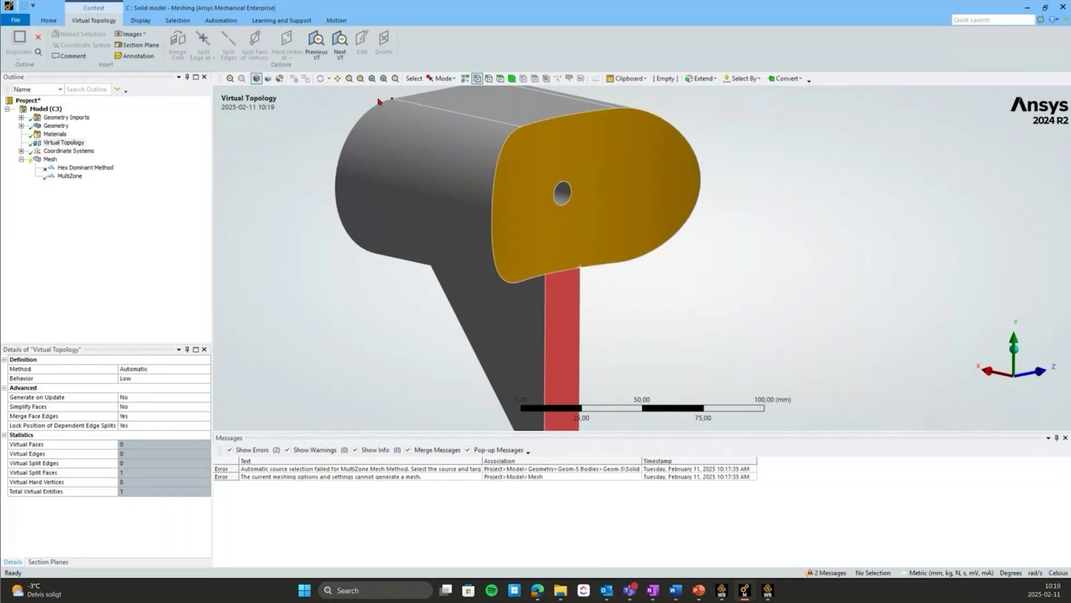
Check the new split head face in face selection, then select Mesh.
{"action": "key", "text": "ctrl+f"}
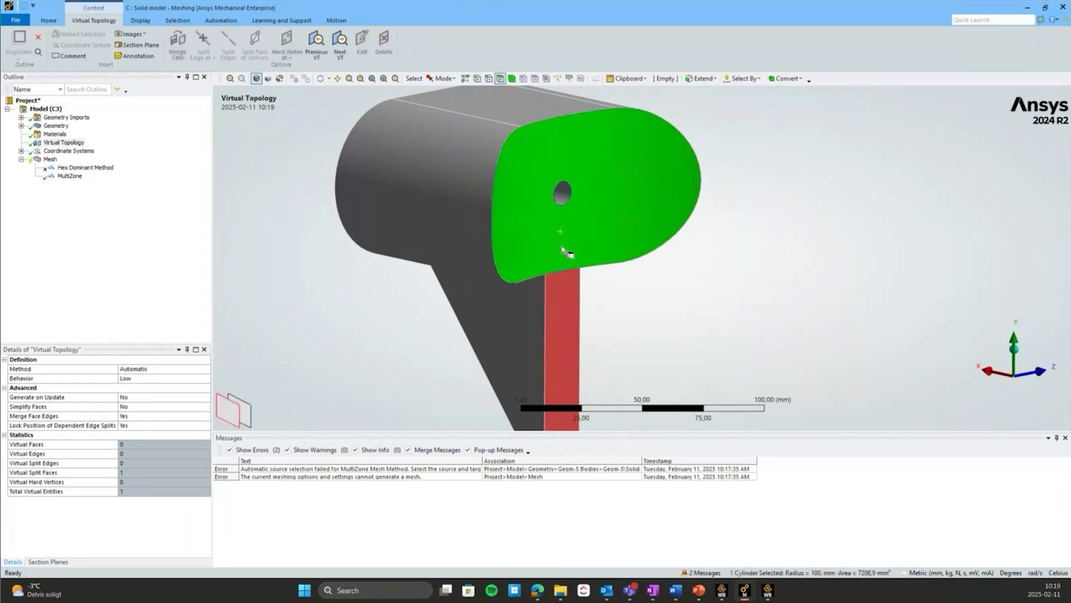
{"action": "left_click", "coordinate": [572, 287]}
{"action": "left_click", "coordinate": [588, 255]}
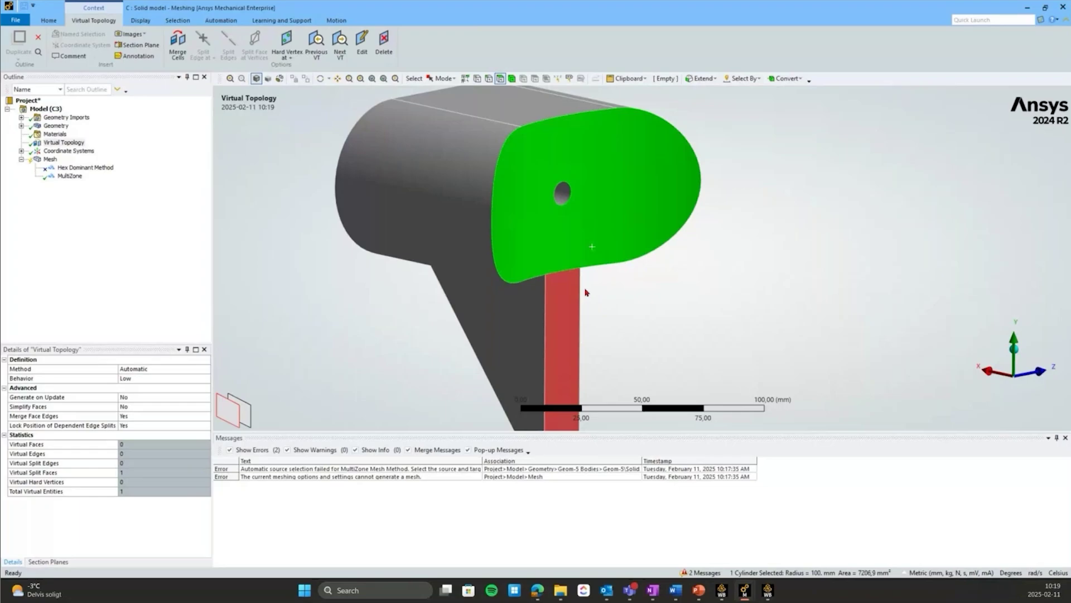
{"action": "left_click", "coordinate": [574, 302]}
{"action": "left_click", "coordinate": [639, 304]}
{"action": "scroll", "coordinate": [639, 303], "scroll_direction": "down", "scroll_amount": 2}
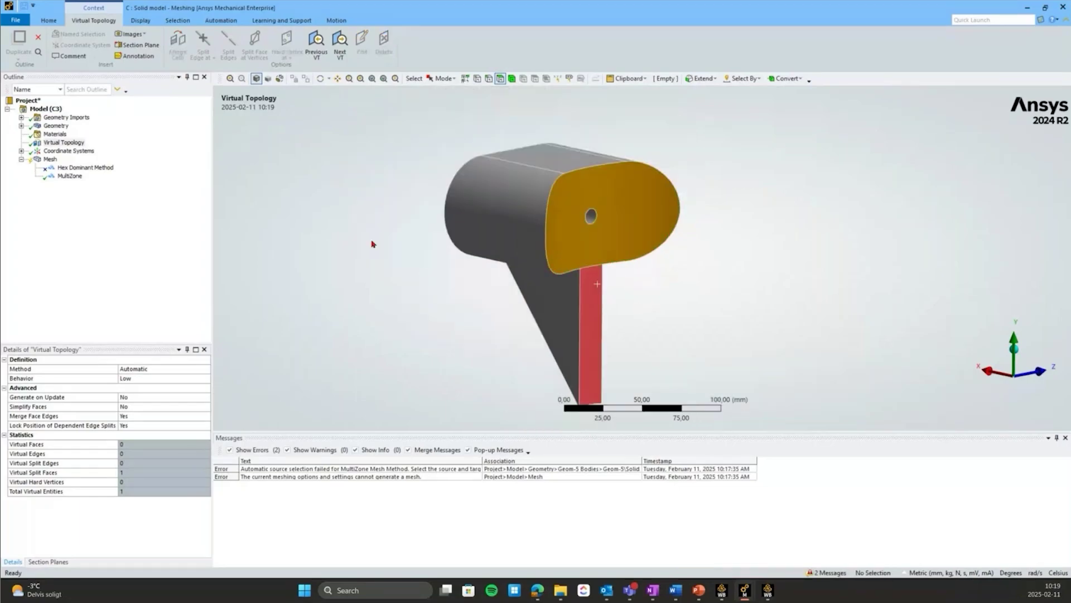
{"action": "left_click", "coordinate": [47, 160]}
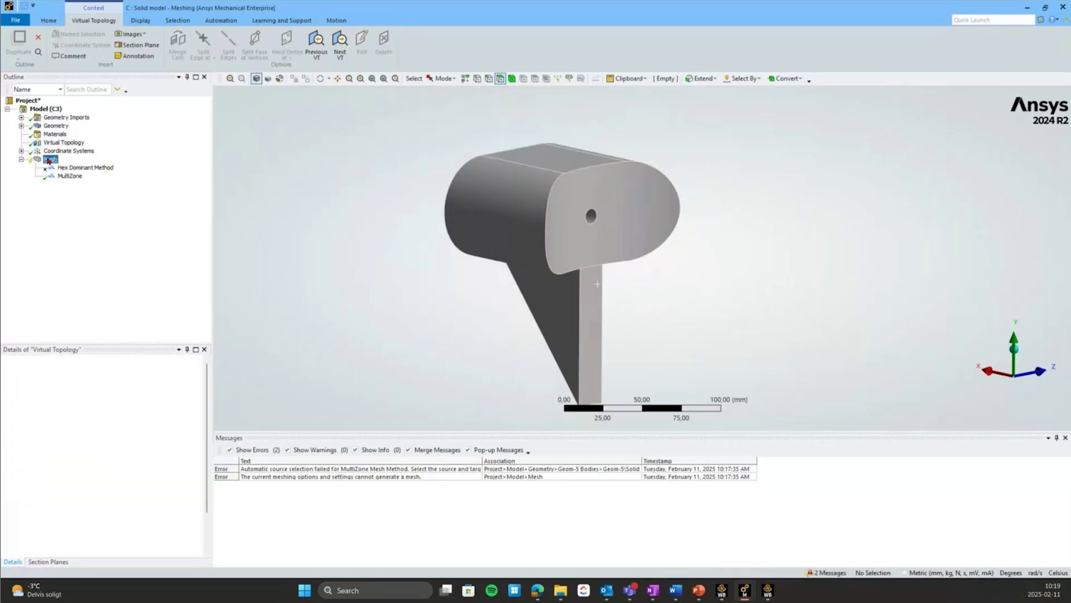
Generate the MultiZone mesh and orbit to check both sides of the hex mesh.
{"action": "right_click", "coordinate": [48, 159]}
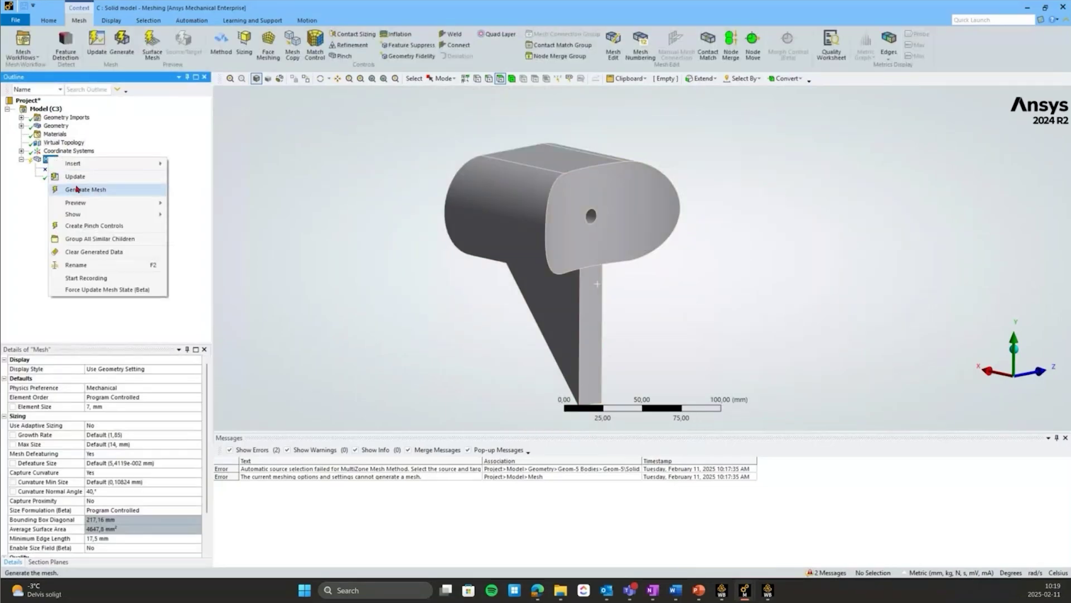
{"action": "left_click", "coordinate": [76, 190]}
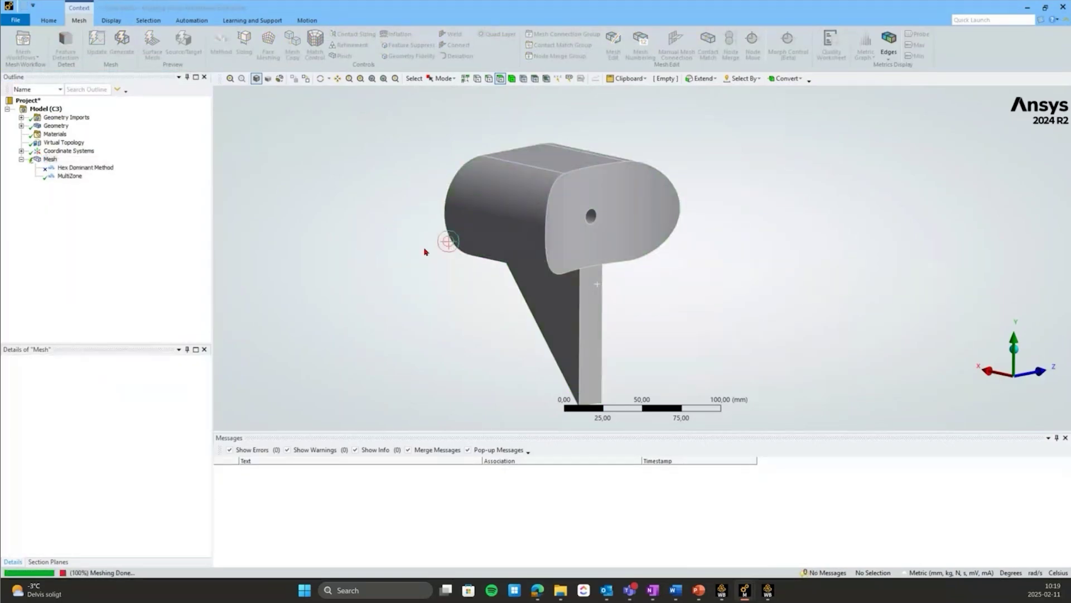
{"action": "middle_click_drag", "start_coordinate": [435, 246], "coordinate": [738, 233]}
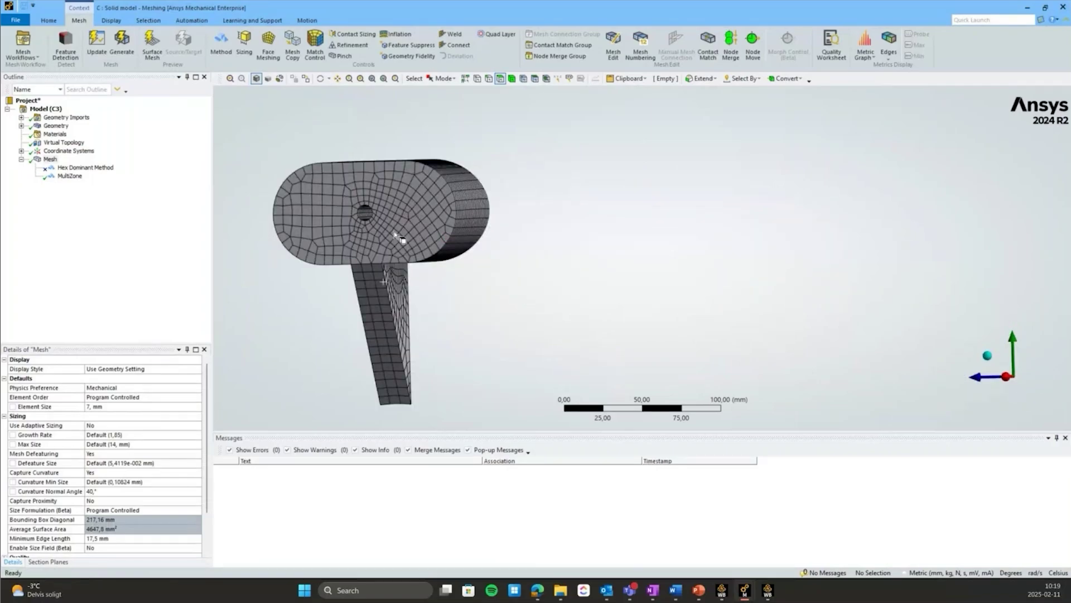
{"action": "middle_click_drag", "start_coordinate": [399, 236], "coordinate": [490, 249]}
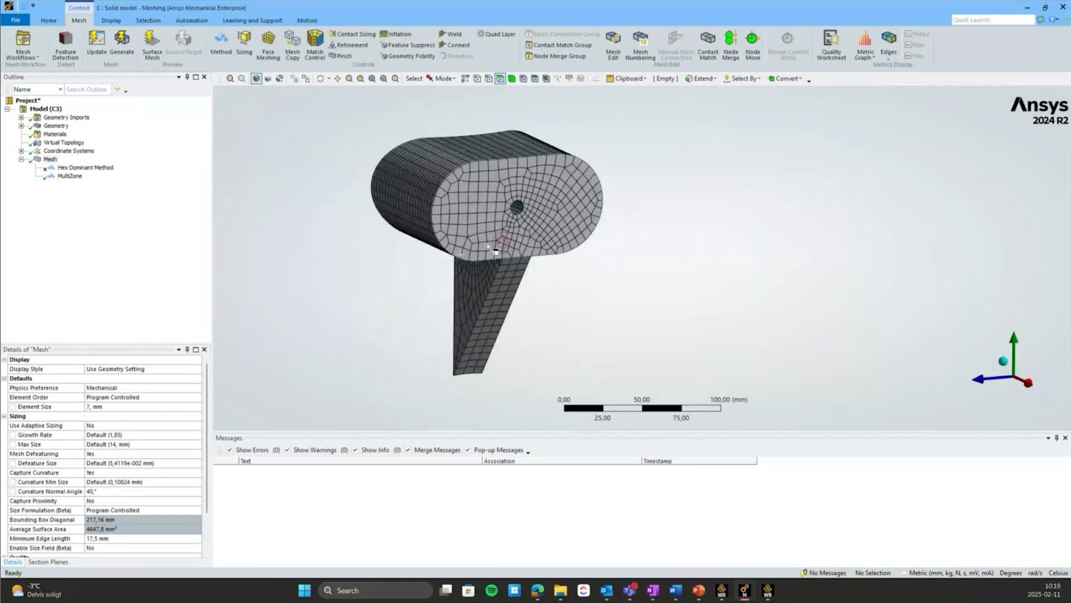
{"action": "scroll", "coordinate": [494, 251], "scroll_direction": "up", "scroll_amount": 1}
{"action": "scroll", "coordinate": [451, 258], "scroll_direction": "up", "scroll_amount": 1}
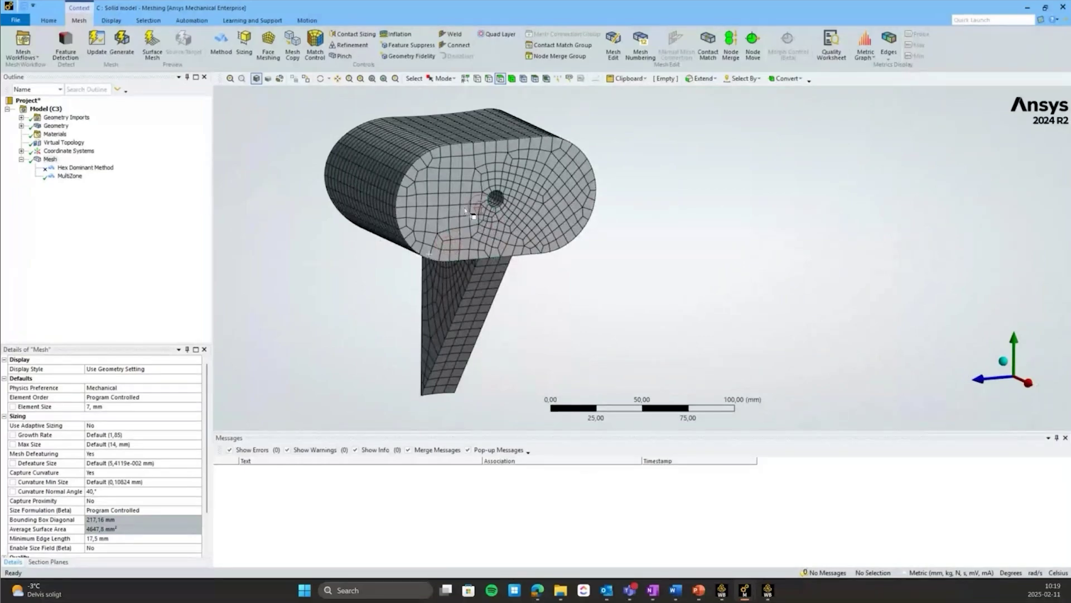
{"action": "left_click", "coordinate": [312, 216]}
Enable Section Plane1 and orbit to examine the hex-layered cut faces around the hole.
{"action": "left_click", "coordinate": [48, 561]}
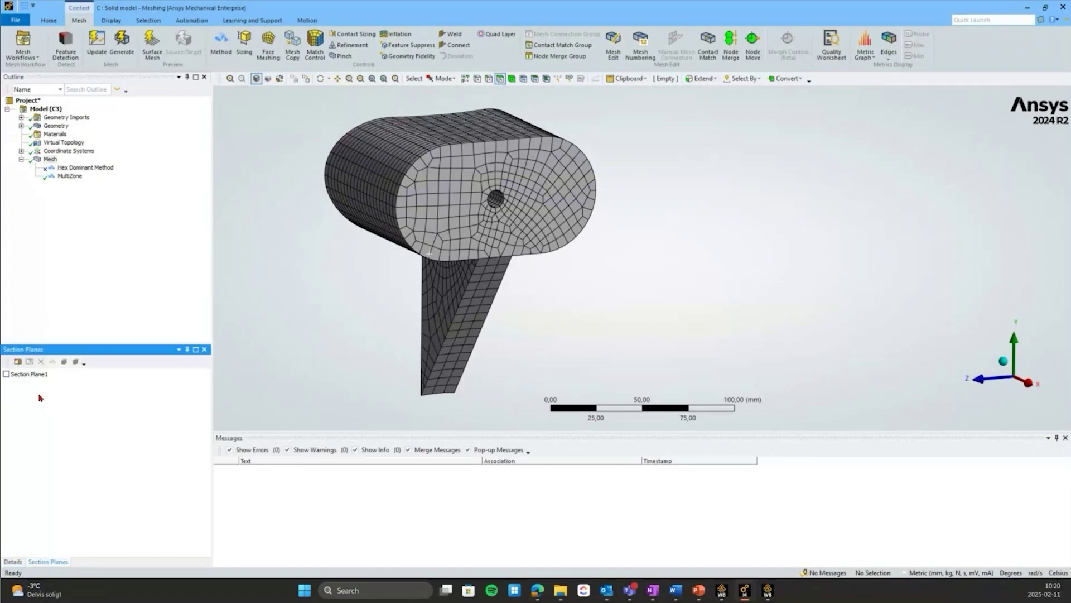
{"action": "left_click", "coordinate": [7, 375]}
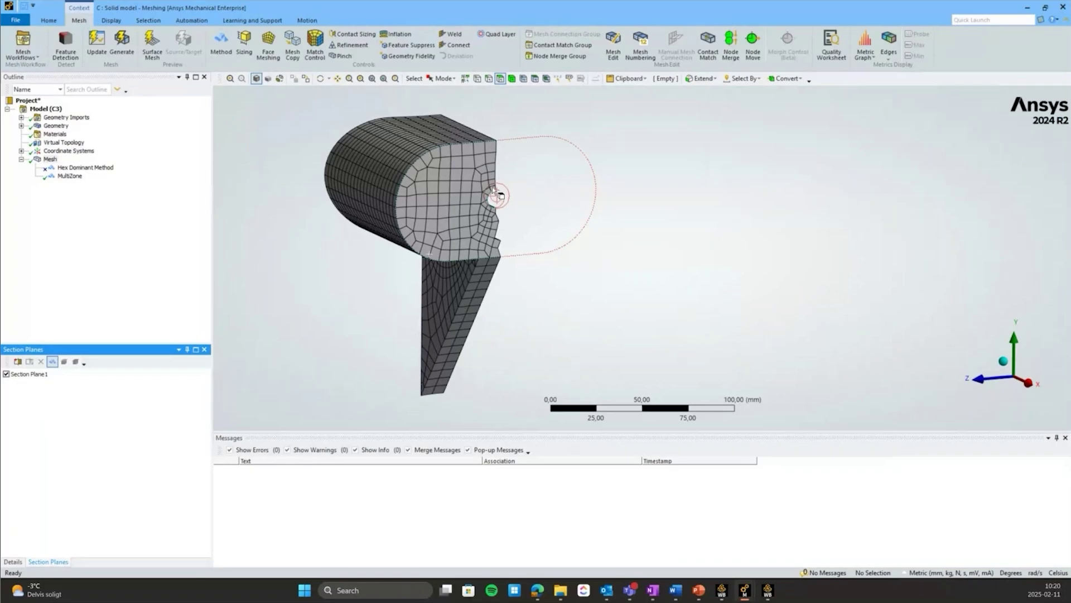
{"action": "middle_click_drag", "start_coordinate": [497, 191], "coordinate": [450, 223]}
{"action": "scroll", "coordinate": [531, 210], "scroll_direction": "up", "scroll_amount": 4}
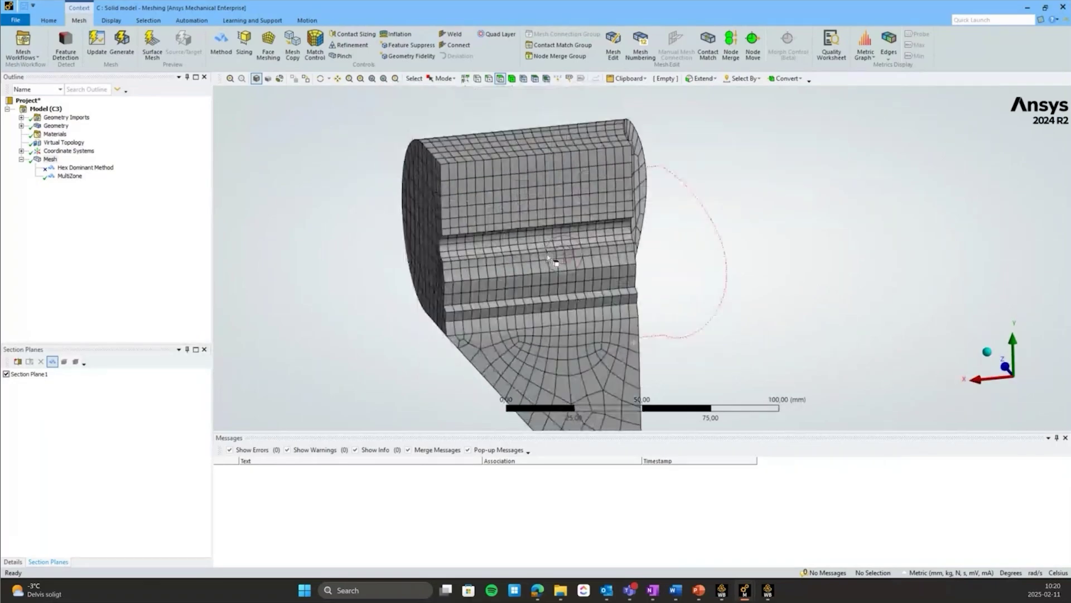
{"action": "scroll", "coordinate": [555, 262], "scroll_direction": "up", "scroll_amount": 3}
{"action": "mouse_move", "coordinate": [539, 243]}
{"action": "middle_mouse_down"}
{"action": "mouse_move", "coordinate": [631, 240]}
{"action": "mouse_move", "coordinate": [558, 258]}
{"action": "middle_mouse_up"}
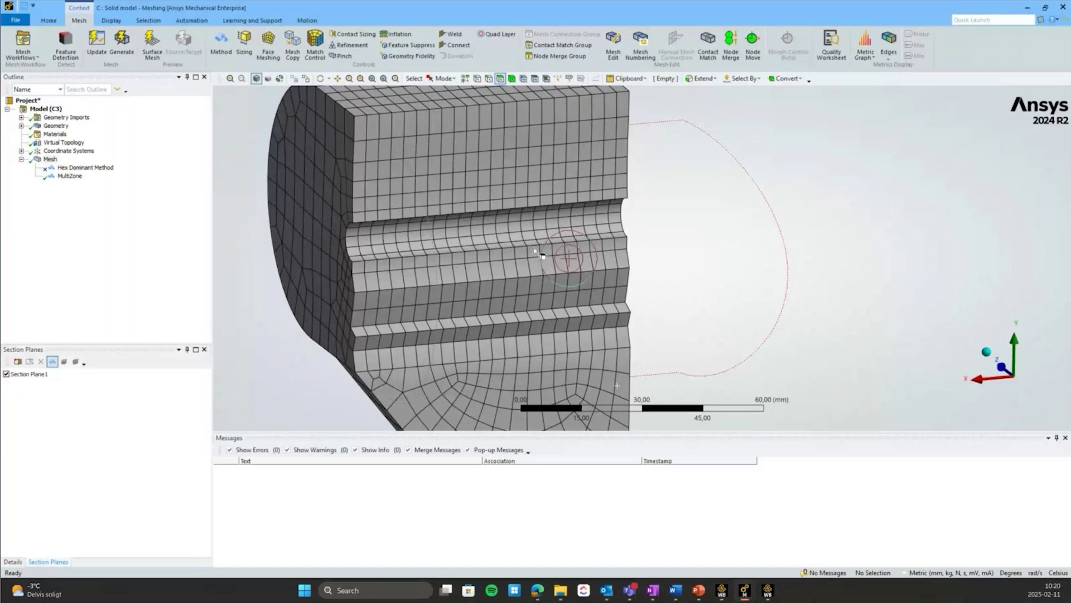
{"action": "scroll", "coordinate": [485, 242], "scroll_direction": "down", "scroll_amount": 2}
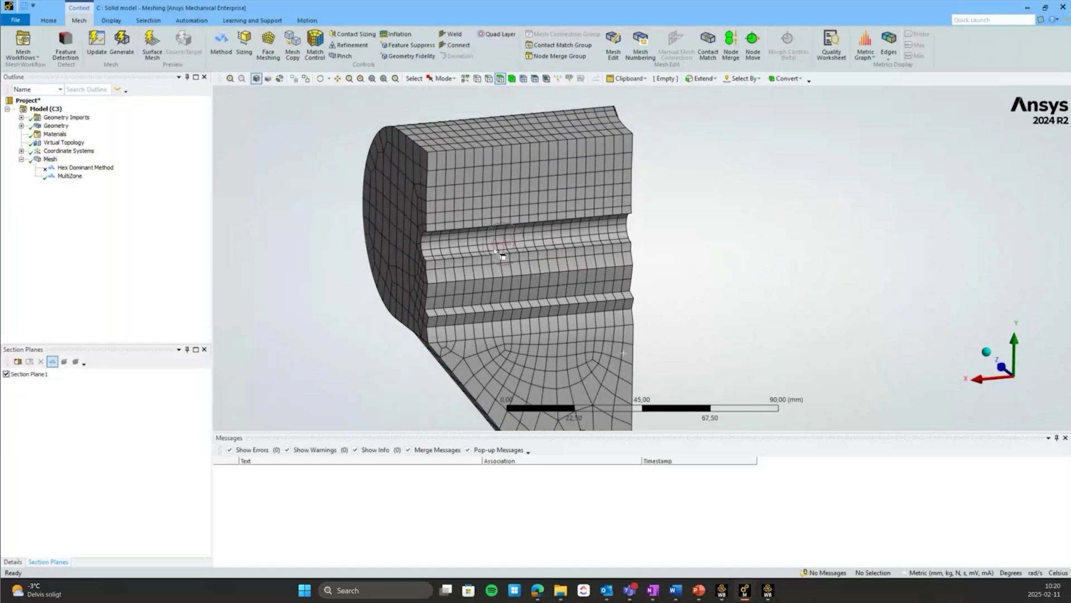
{"action": "mouse_move", "coordinate": [528, 260]}
{"action": "middle_mouse_down"}
{"action": "mouse_move", "coordinate": [533, 228]}
{"action": "mouse_move", "coordinate": [525, 232]}
{"action": "middle_mouse_up"}
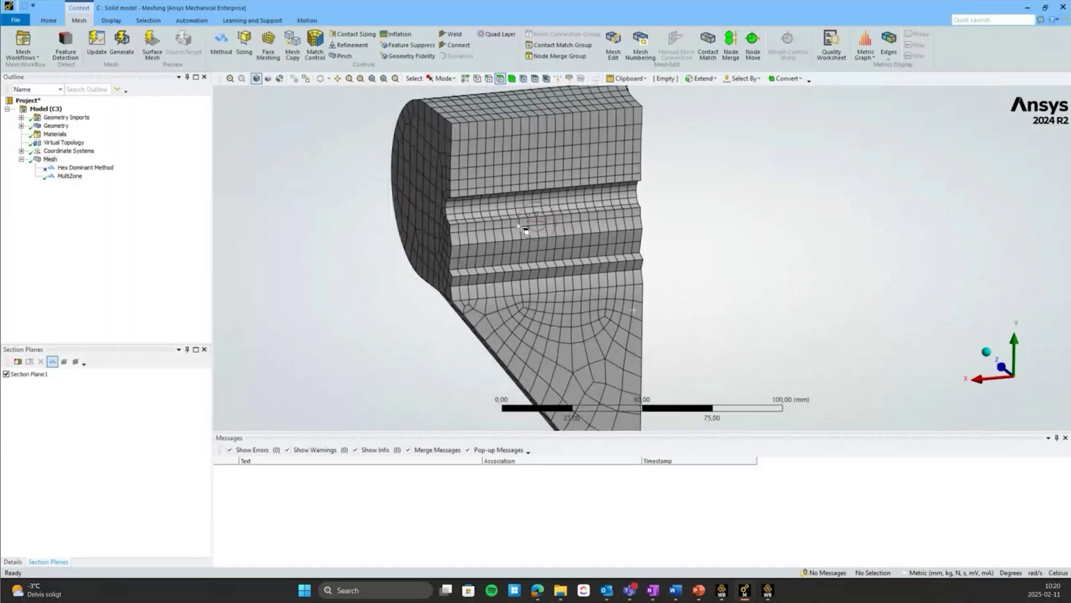
Turn off Section Plane1, select the bracket's end face, and open Virtual Topology.
{"action": "left_click", "coordinate": [8, 374]}
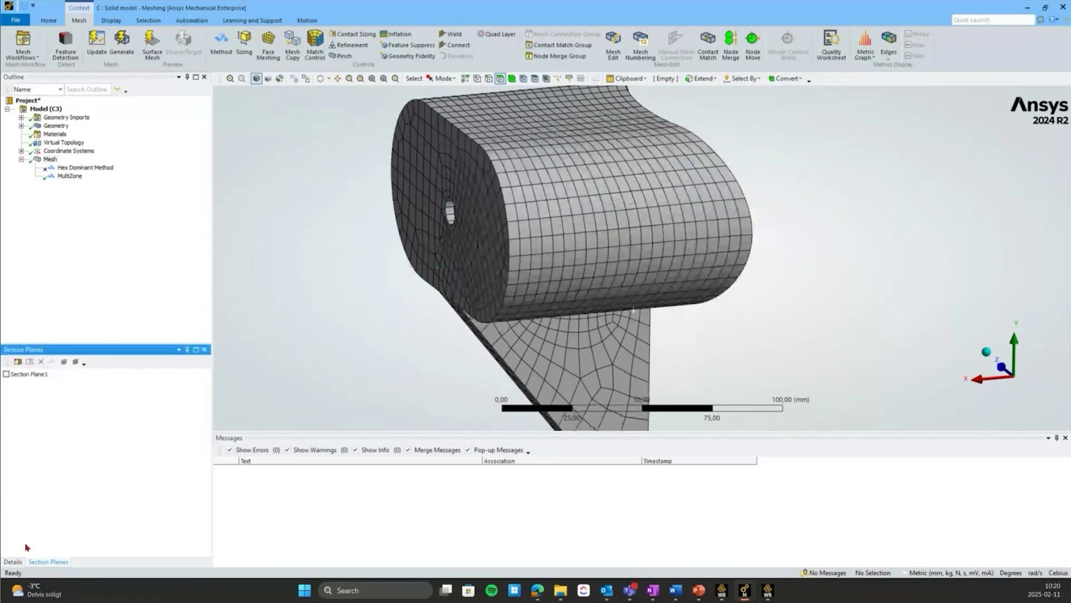
{"action": "mouse_move", "coordinate": [513, 251]}
{"action": "middle_mouse_down"}
{"action": "mouse_move", "coordinate": [641, 239]}
{"action": "mouse_move", "coordinate": [684, 255]}
{"action": "middle_mouse_up"}
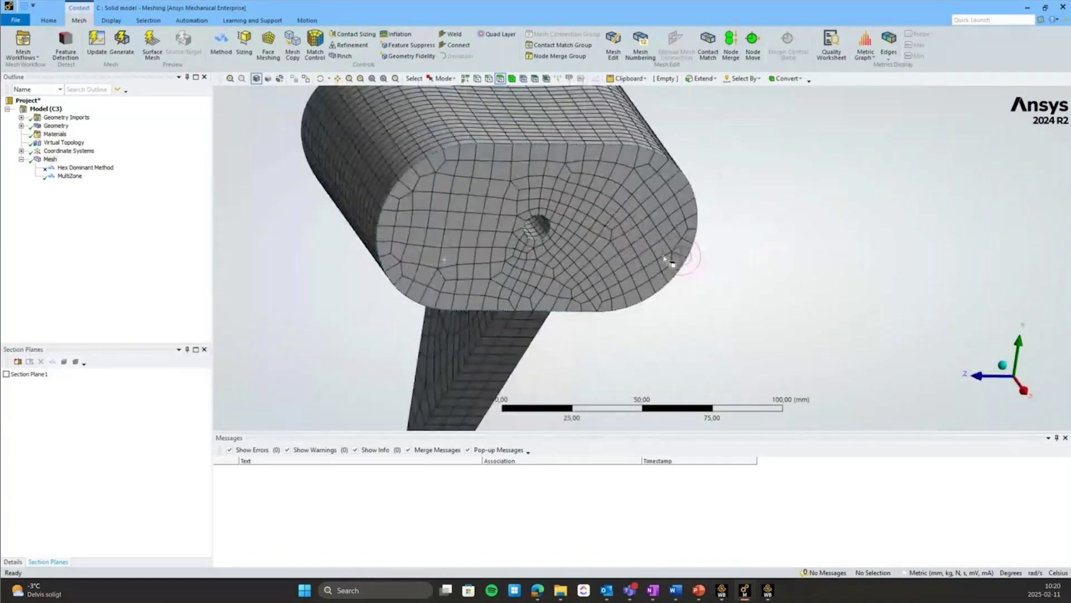
{"action": "left_click", "coordinate": [8, 562]}
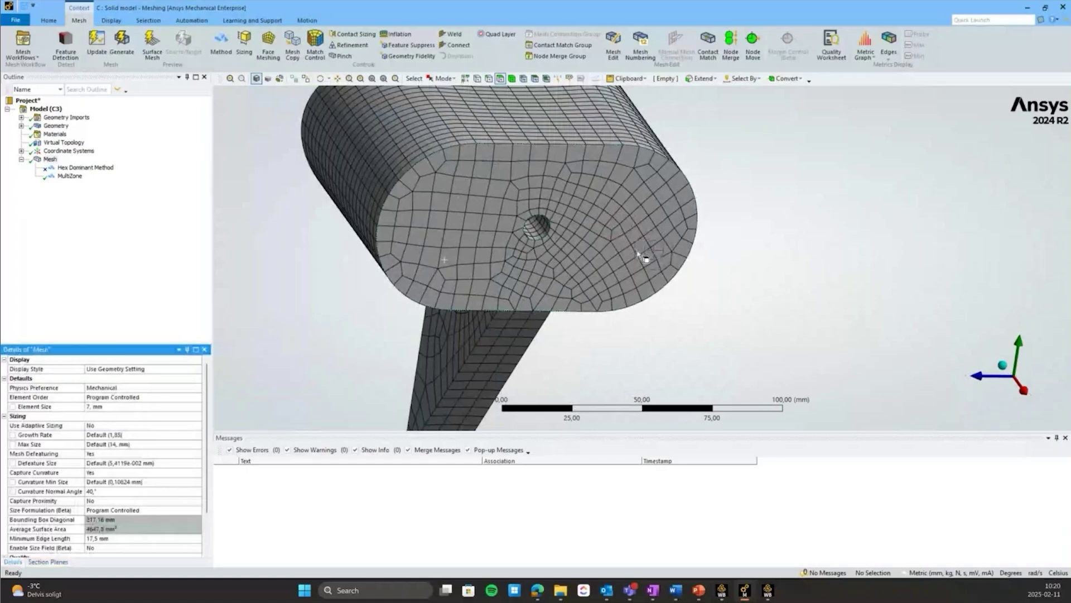
{"action": "mouse_move", "coordinate": [645, 258]}
{"action": "middle_mouse_down"}
{"action": "mouse_move", "coordinate": [633, 251]}
{"action": "mouse_move", "coordinate": [653, 254]}
{"action": "mouse_move", "coordinate": [646, 234]}
{"action": "middle_mouse_up"}
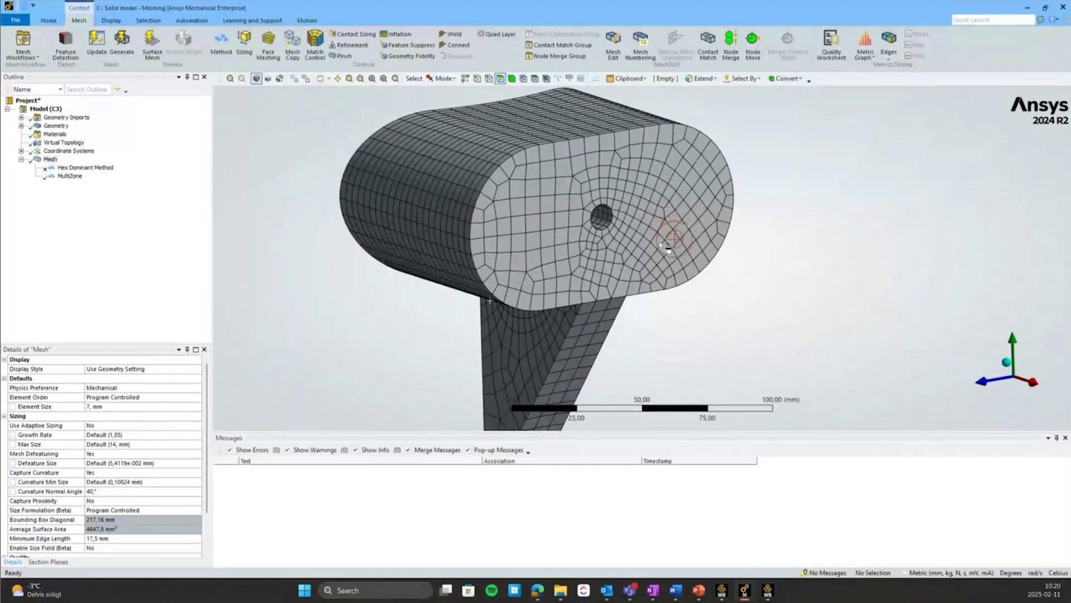
{"action": "middle_click_drag", "start_coordinate": [668, 249], "coordinate": [630, 236]}
{"action": "left_click", "coordinate": [639, 264]}
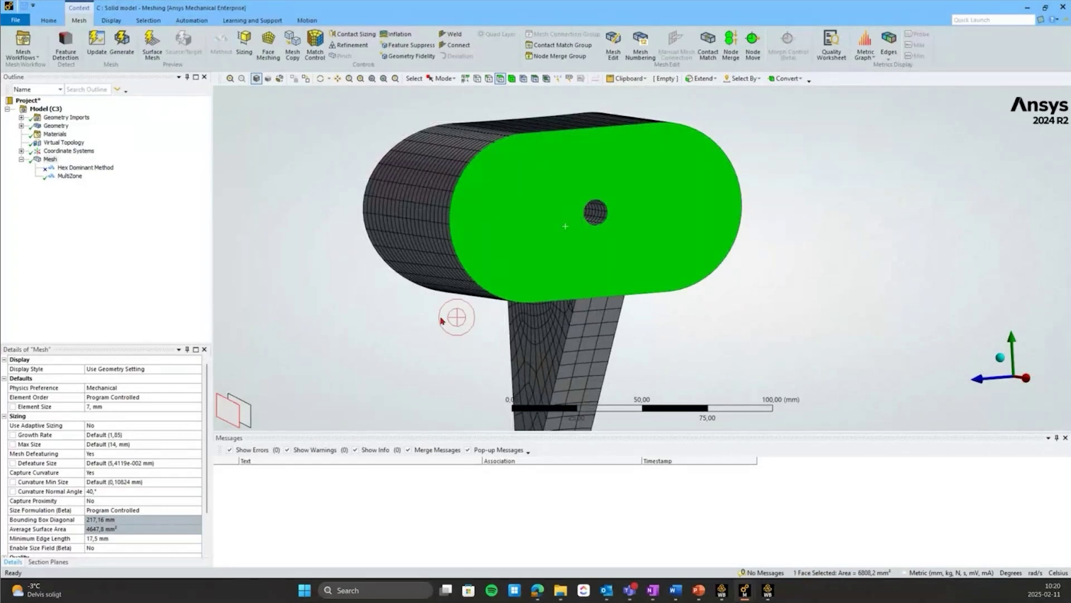
{"action": "left_click", "coordinate": [75, 144]}
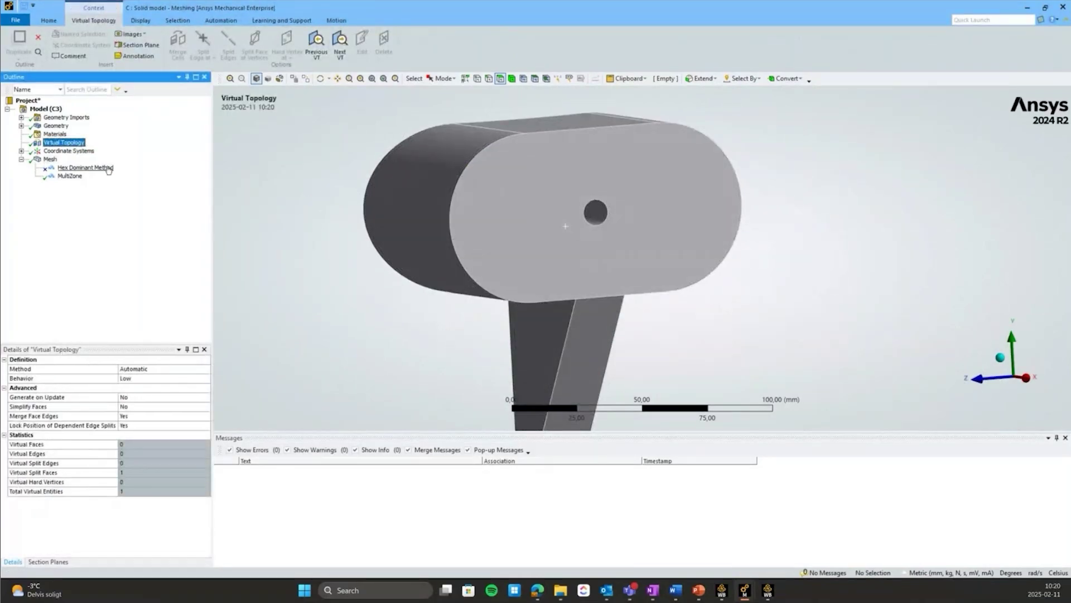
Turn on Show Vertices and rotate the view toward the bracket's holed front face.
{"action": "left_click", "coordinate": [141, 21]}
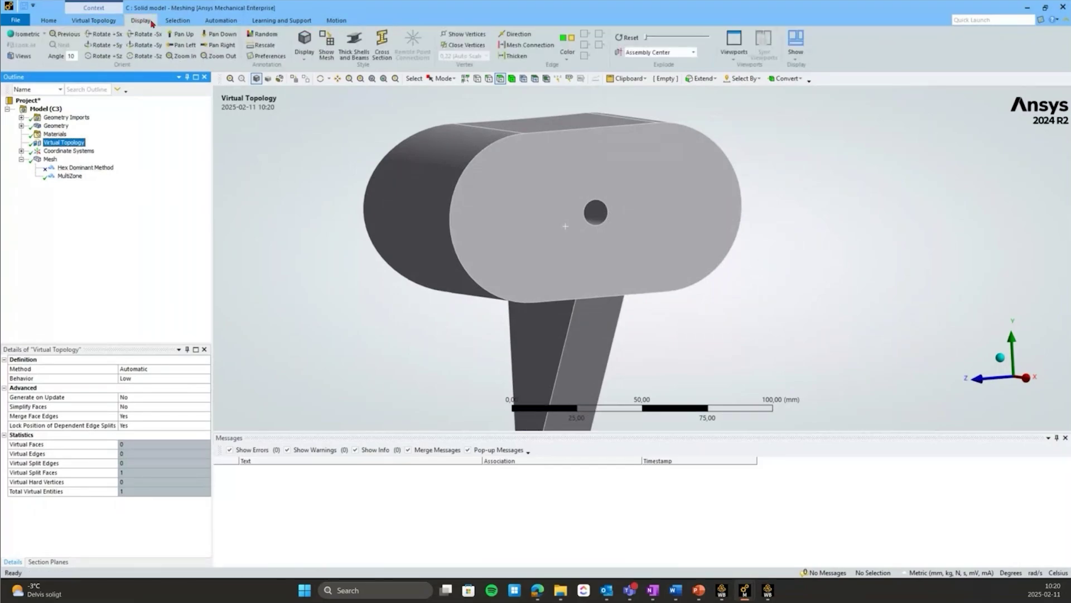
{"action": "left_click", "coordinate": [474, 35]}
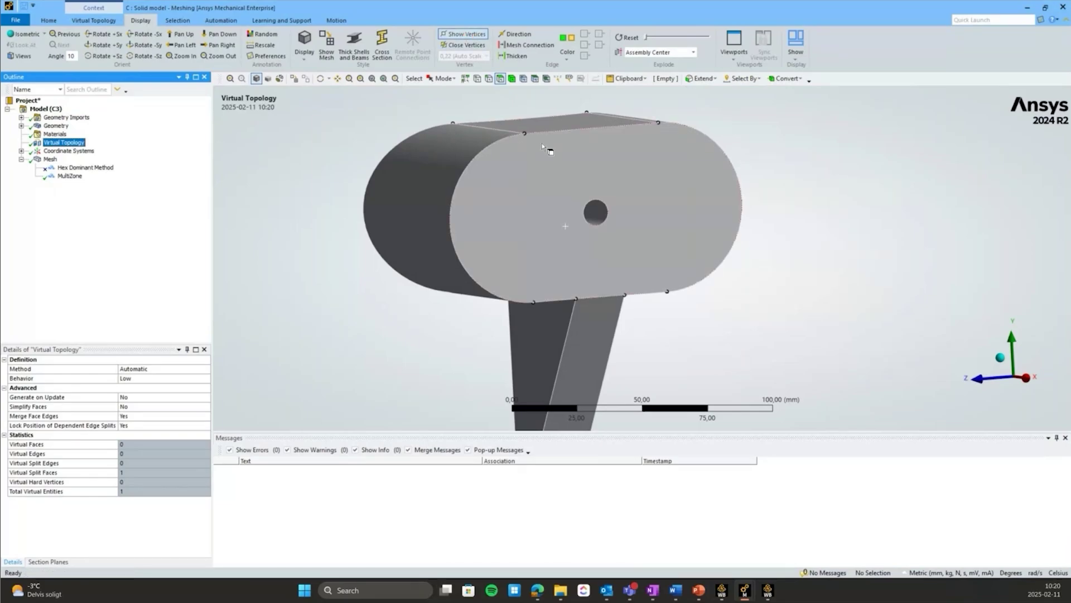
{"action": "left_click", "coordinate": [95, 20]}
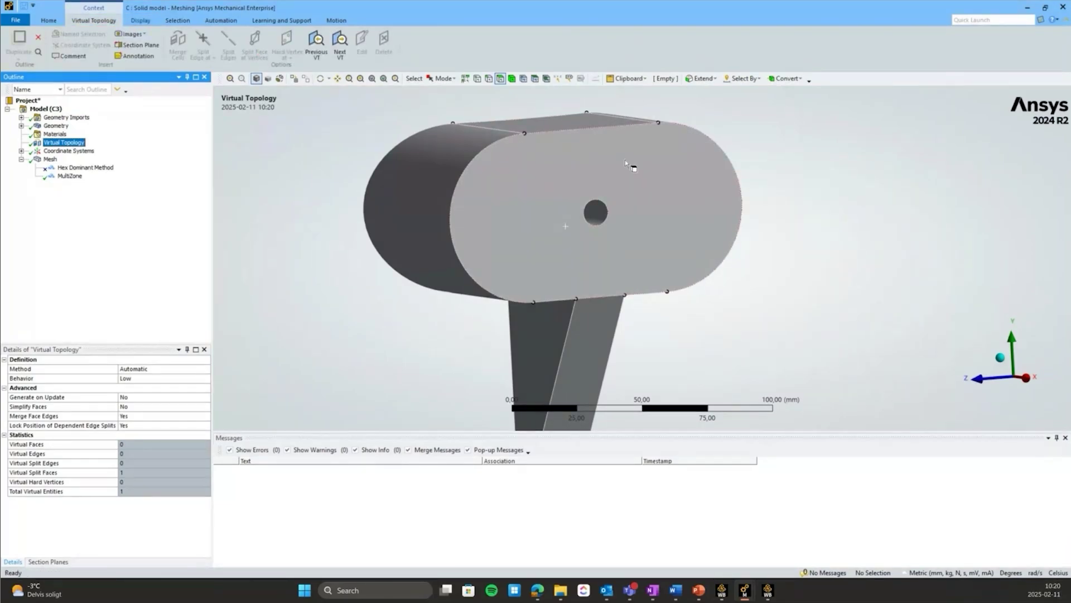
{"action": "middle_click_drag", "start_coordinate": [626, 163], "coordinate": [600, 194]}
{"action": "scroll", "coordinate": [600, 193], "scroll_direction": "up", "scroll_amount": 1}
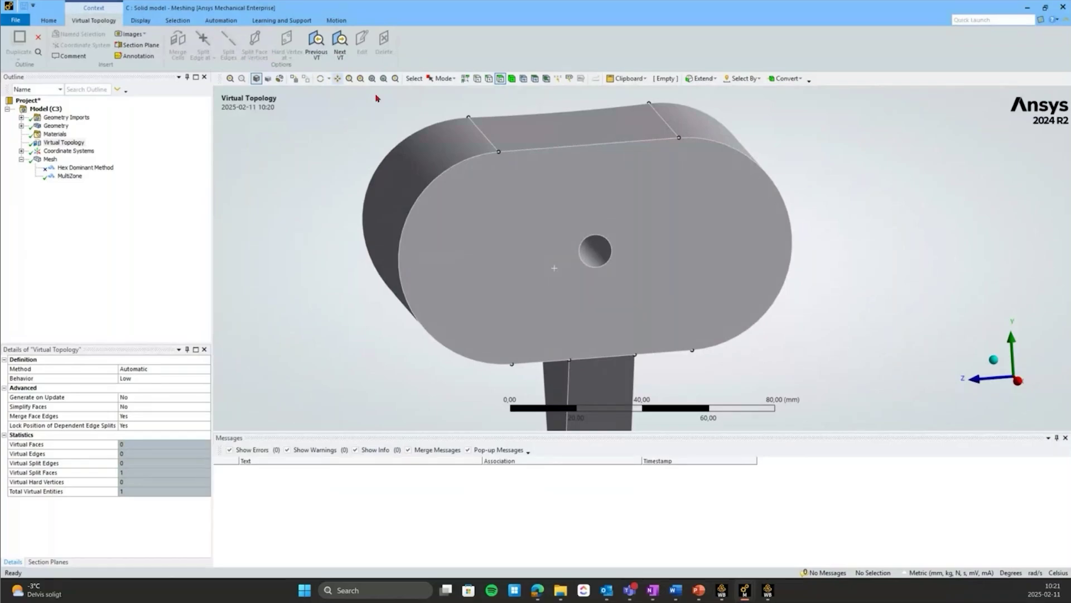
Split the hole's circular edge into arcs, then split its left arc again.
{"action": "left_click", "coordinate": [489, 79]}
{"action": "left_click", "coordinate": [584, 256]}
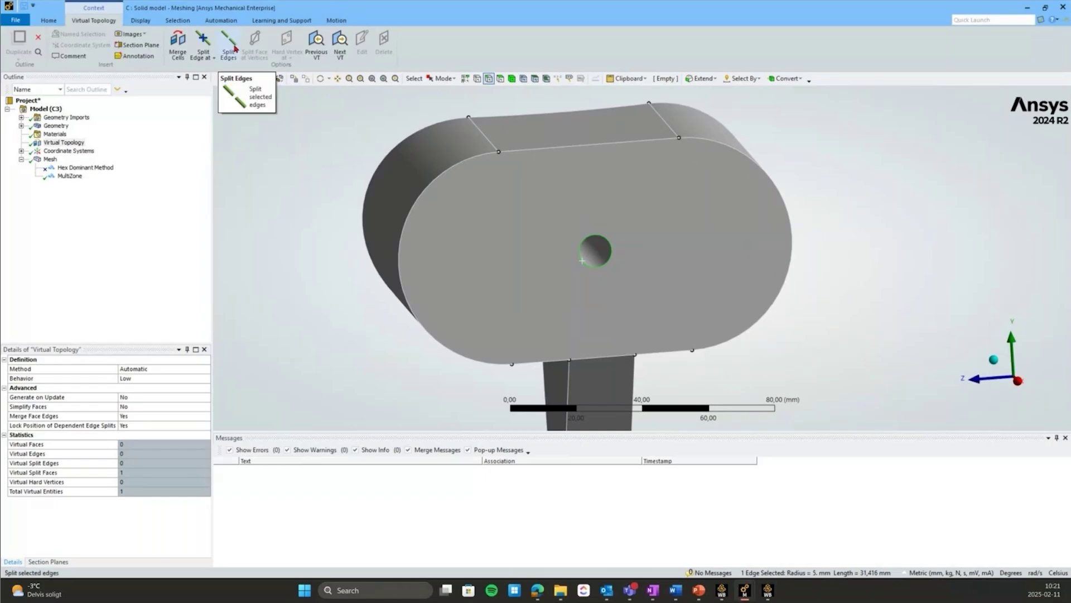
{"action": "left_click", "coordinate": [236, 48]}
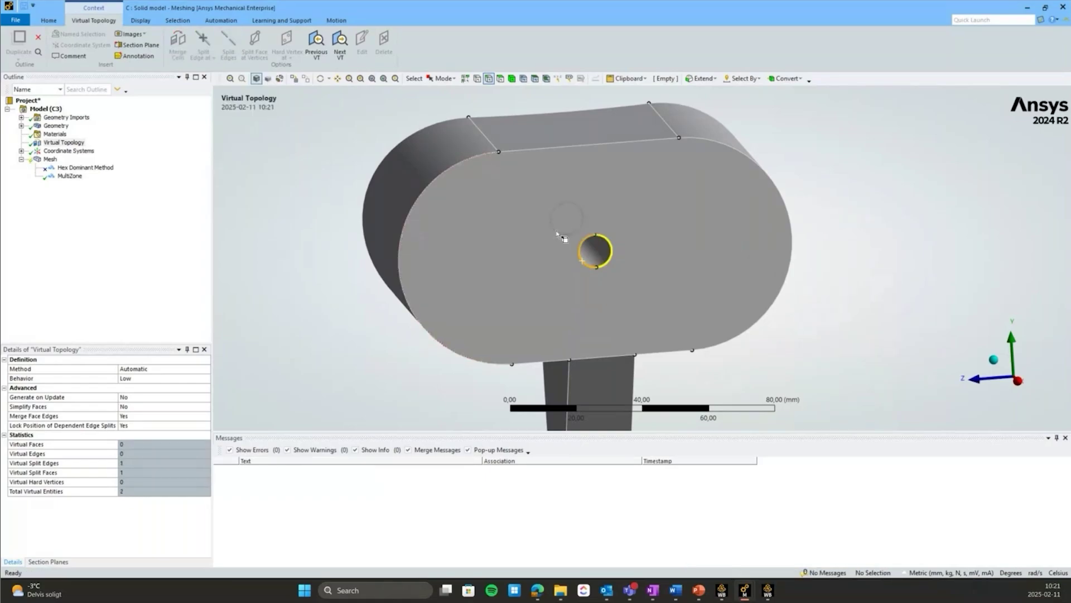
{"action": "scroll", "coordinate": [559, 236], "scroll_direction": "up", "scroll_amount": 3}
{"action": "middle_click_drag", "start_coordinate": [638, 257], "coordinate": [705, 256]}
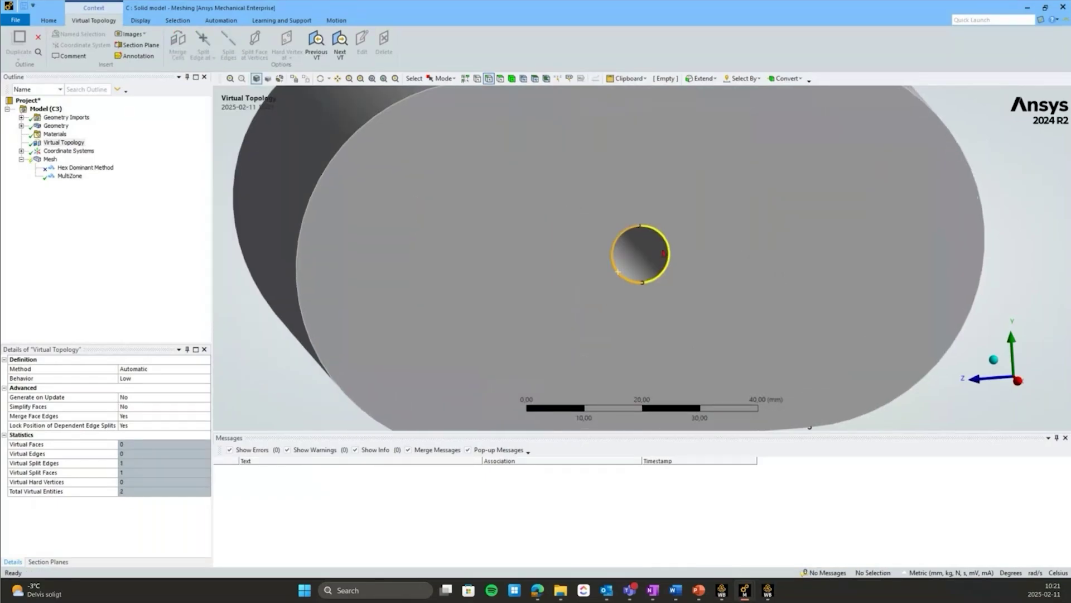
{"action": "left_click", "coordinate": [618, 257]}
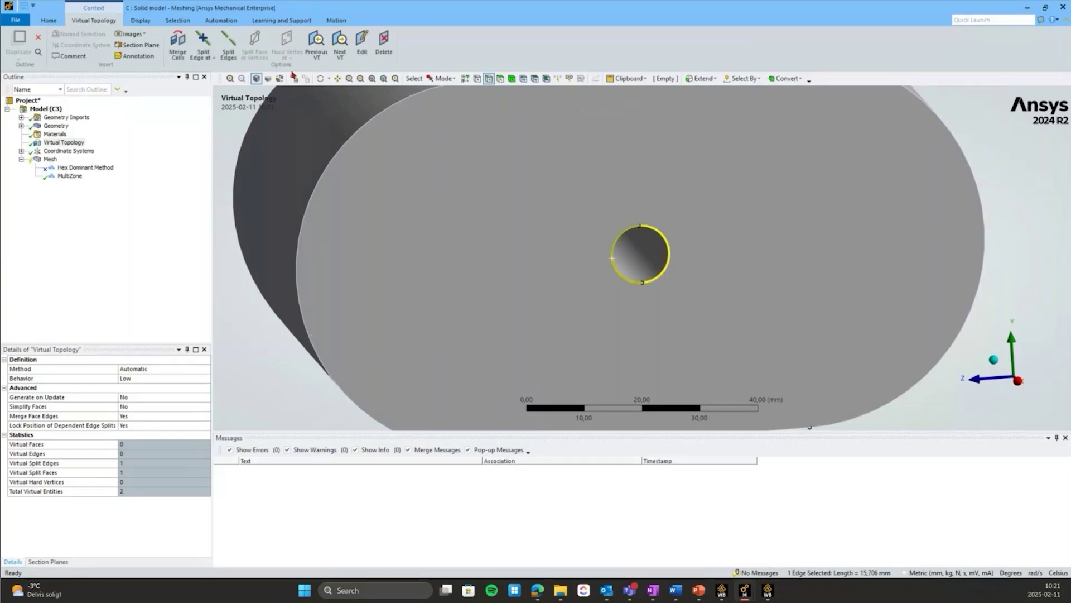
{"action": "left_click", "coordinate": [668, 262]}
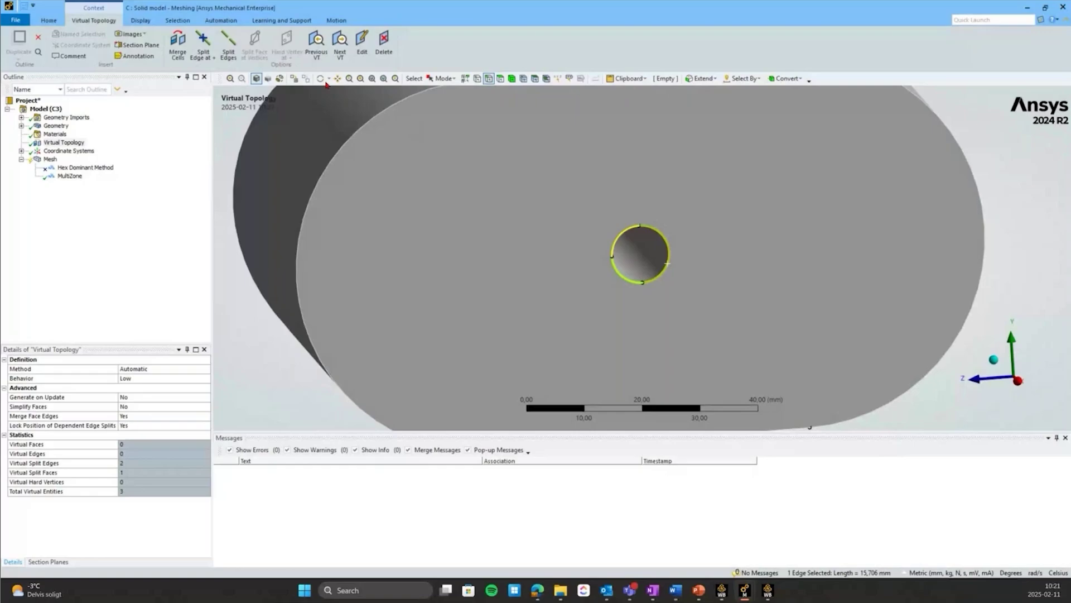
Try a face split at the hole's top vertex, dismiss the warning, and pick the left rounded edge.
{"action": "left_click", "coordinate": [476, 79]}
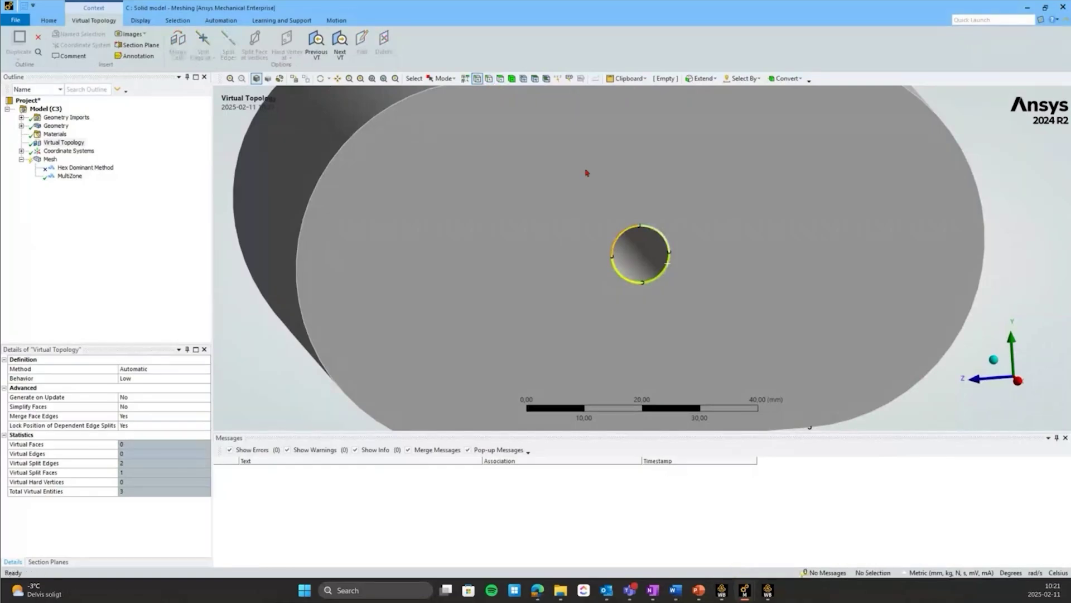
{"action": "left_click", "coordinate": [640, 227]}
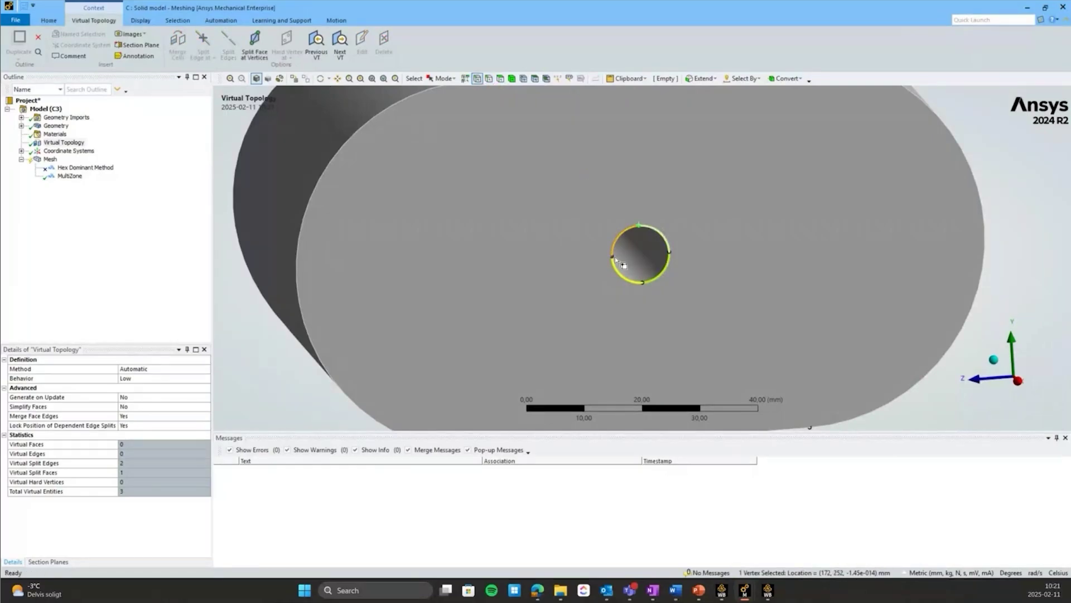
{"action": "scroll", "coordinate": [623, 266], "scroll_direction": "down", "scroll_amount": 3}
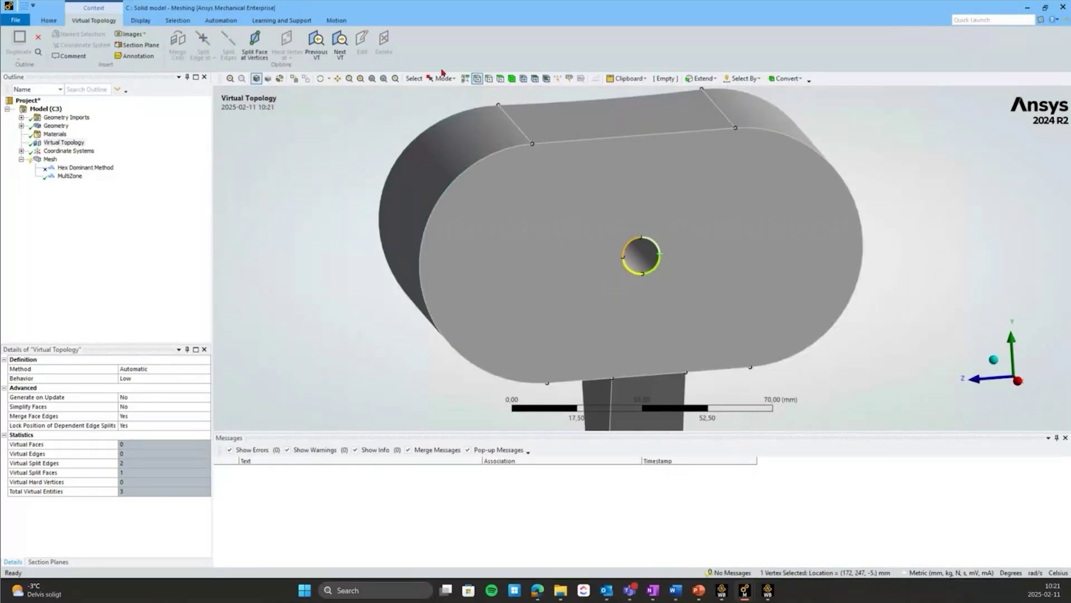
{"action": "left_click", "coordinate": [262, 44]}
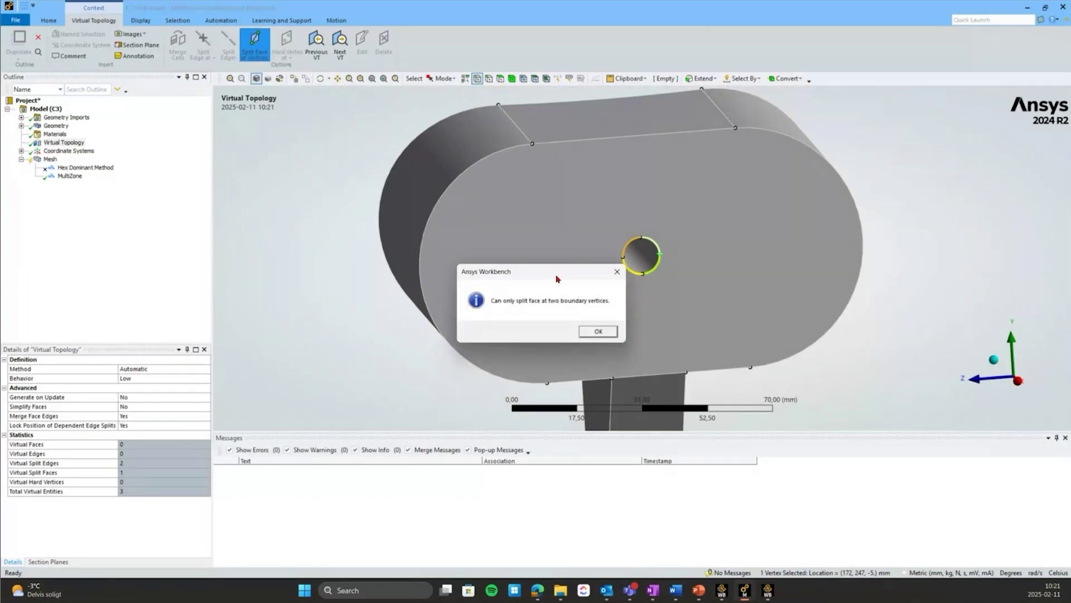
{"action": "left_click", "coordinate": [599, 331]}
{"action": "left_click", "coordinate": [488, 78]}
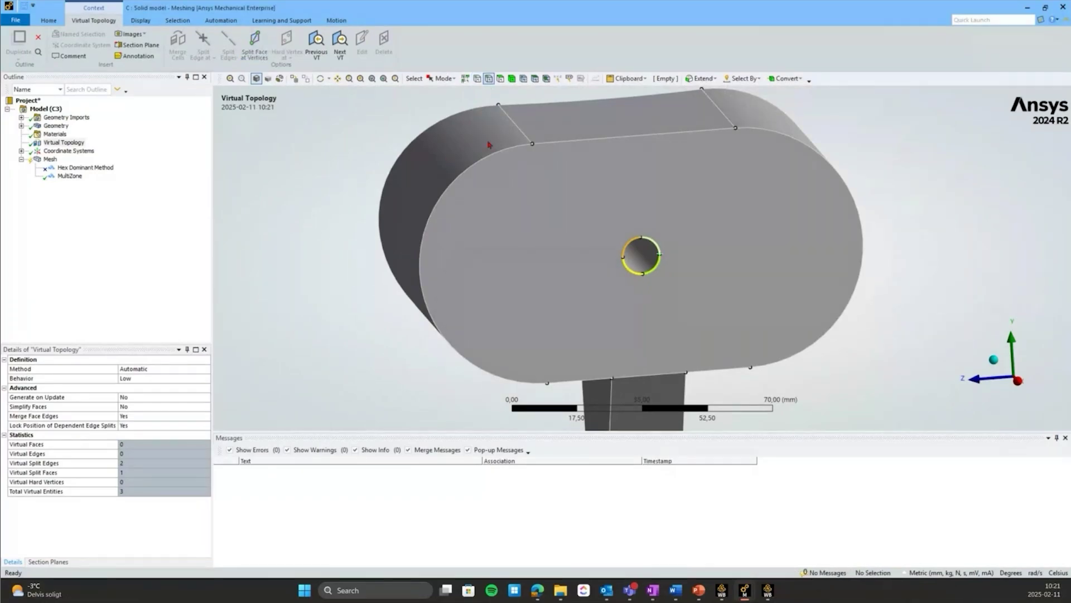
{"action": "left_click", "coordinate": [424, 293]}
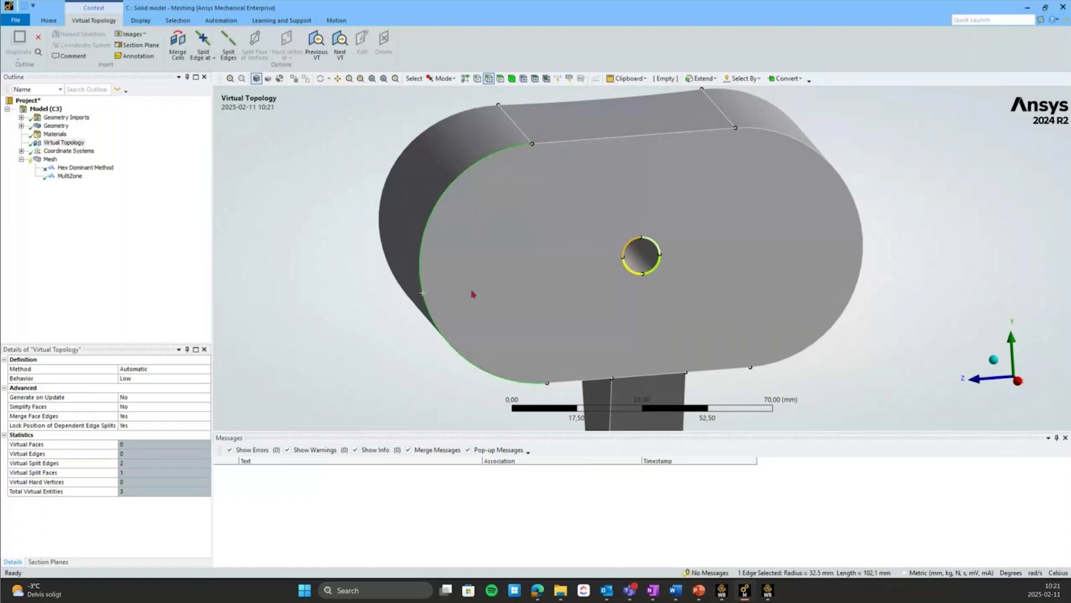
Add split vertices on both rounded edges and split the front face from the left vertex to the hole.
{"action": "left_click", "coordinate": [228, 43]}
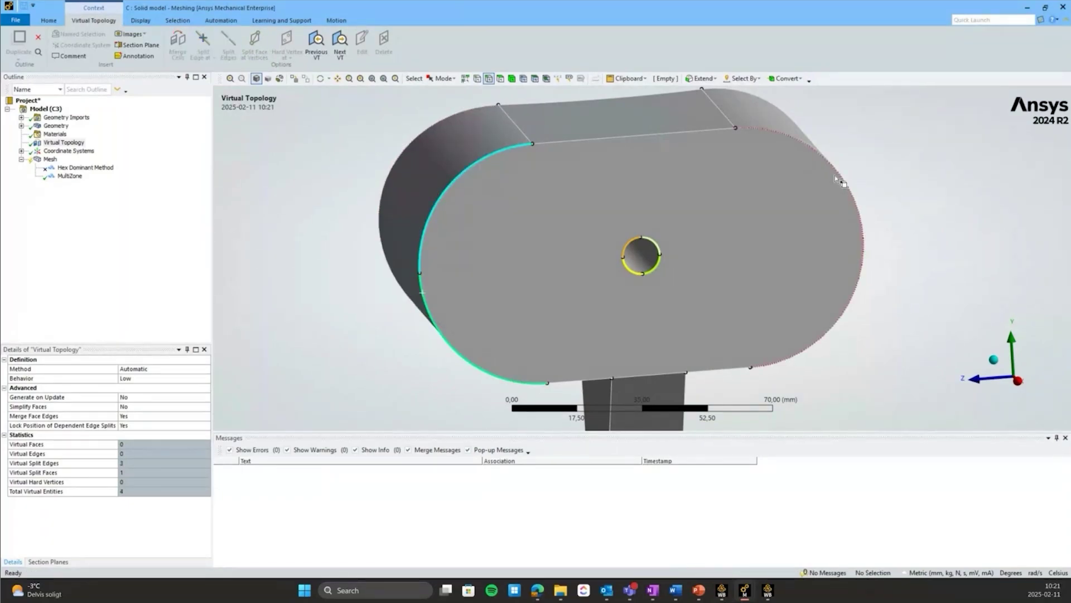
{"action": "left_click", "coordinate": [835, 176]}
{"action": "left_click", "coordinate": [834, 175]}
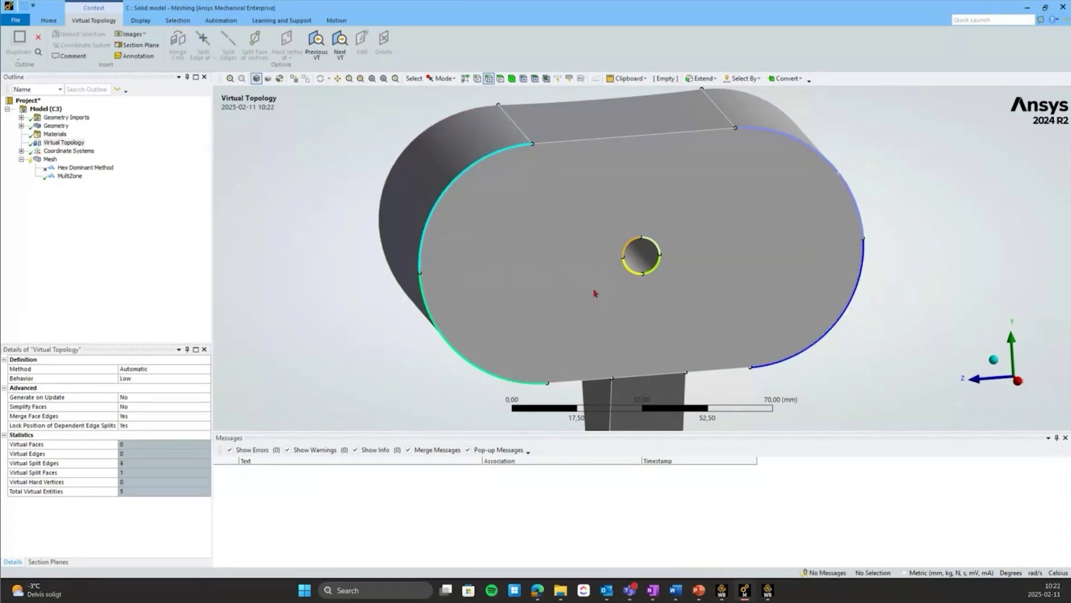
{"action": "left_click", "coordinate": [476, 81]}
{"action": "left_click", "coordinate": [420, 272], "text": "ctrl"}
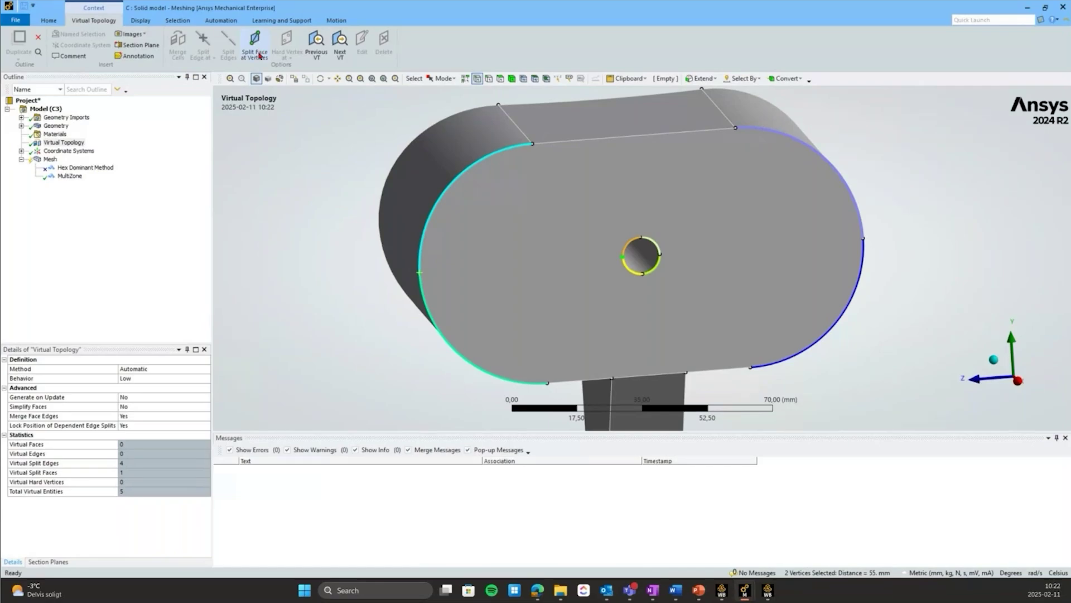
{"action": "left_click", "coordinate": [259, 55]}
Split the front face from the hole's right side to the right edge vertex.
{"action": "left_click", "coordinate": [661, 256]}
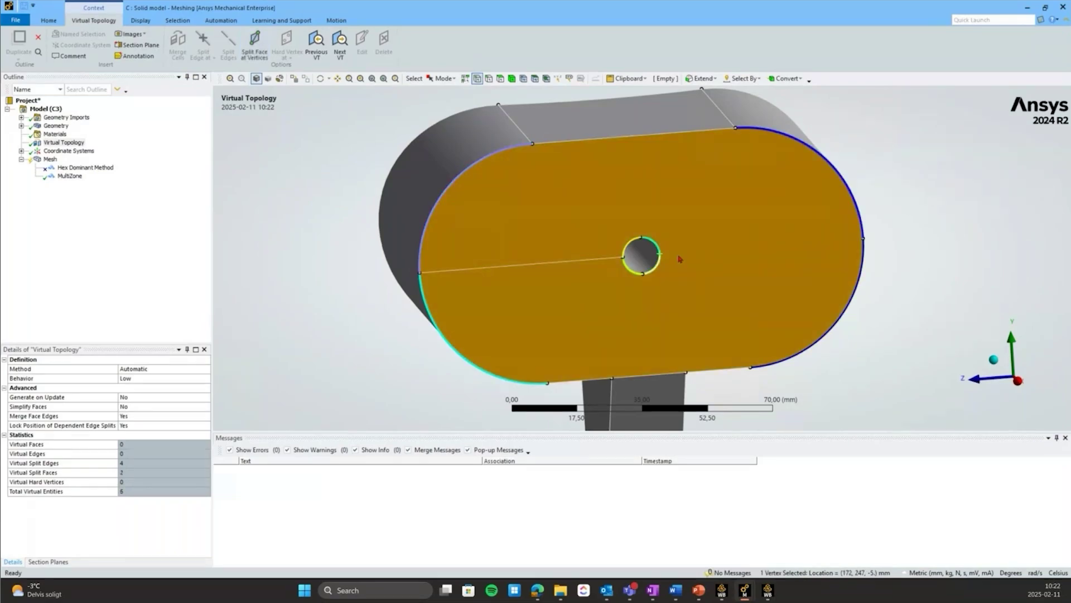
{"action": "left_click", "coordinate": [863, 241], "text": "ctrl"}
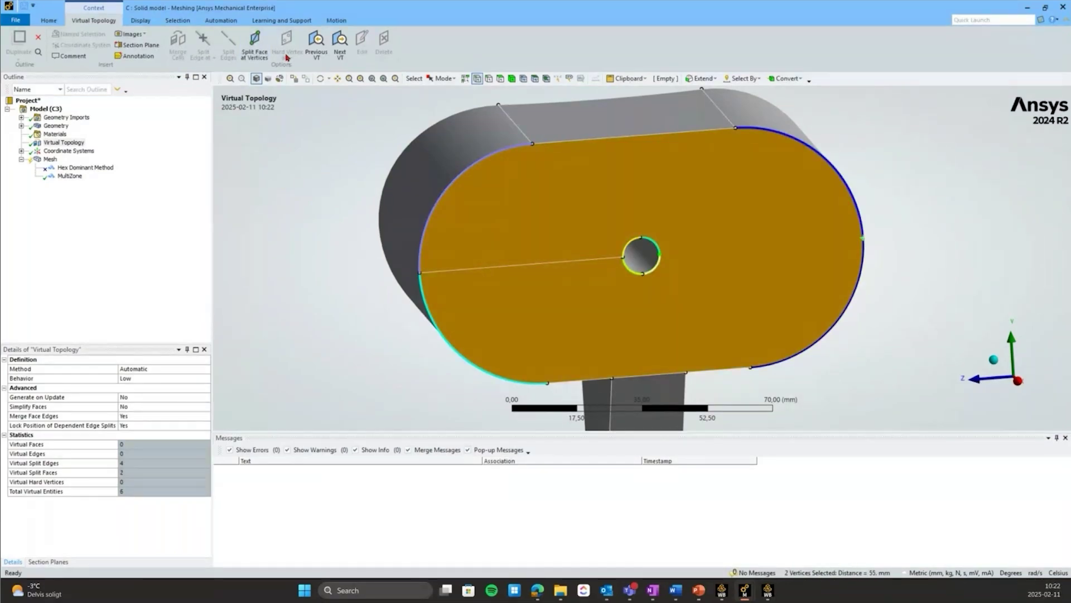
{"action": "left_click", "coordinate": [265, 52]}
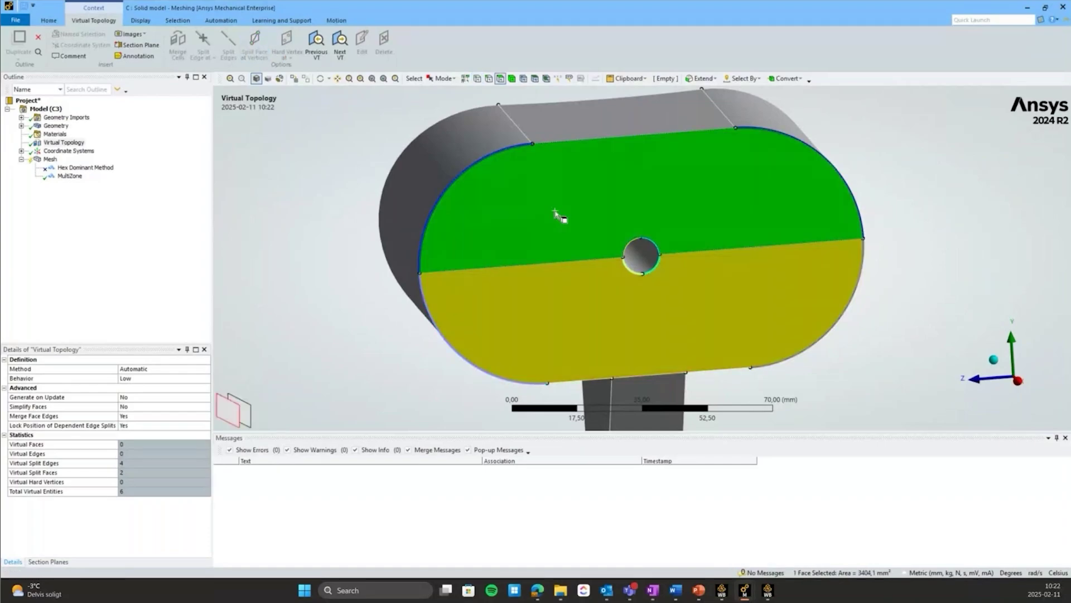
{"action": "left_click", "coordinate": [577, 296]}
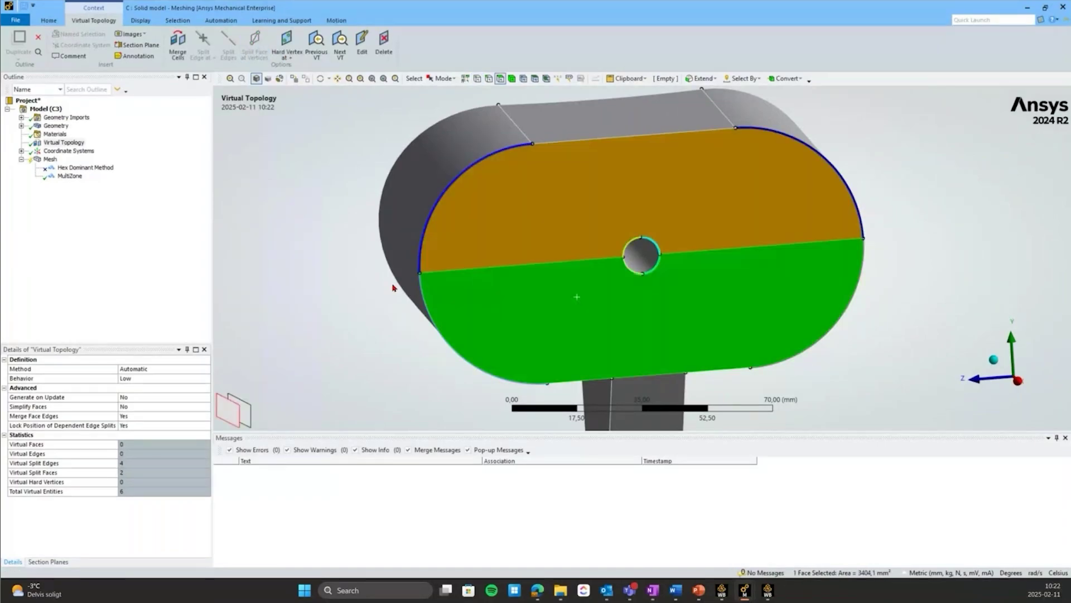
{"action": "left_click", "coordinate": [393, 287]}
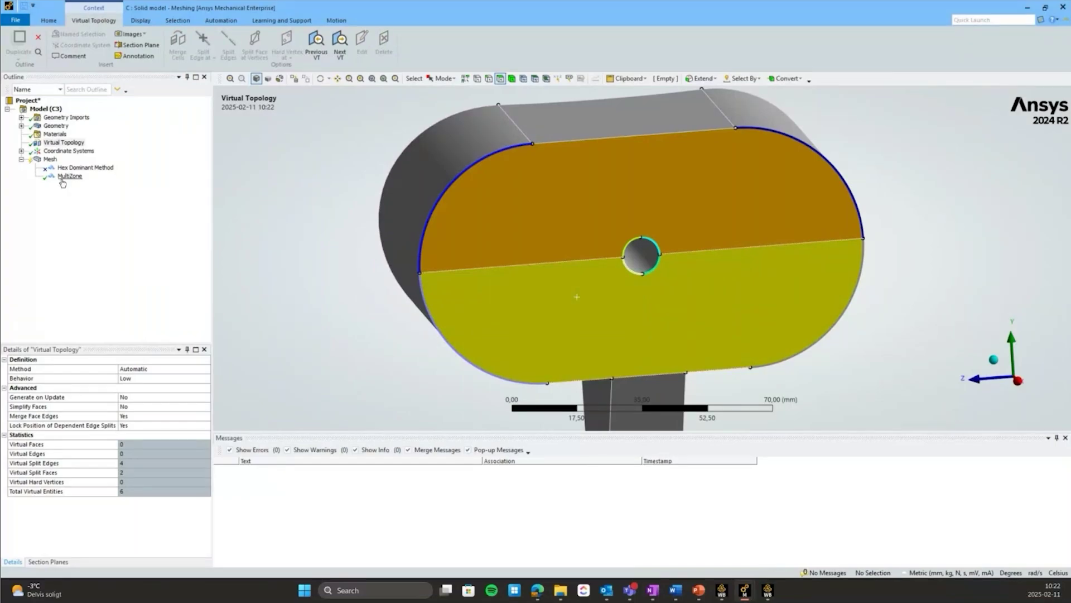
Generate the mesh and orbit to inspect the hex element rings around the hole.
{"action": "right_click", "coordinate": [49, 159]}
{"action": "left_click", "coordinate": [213, 229]}
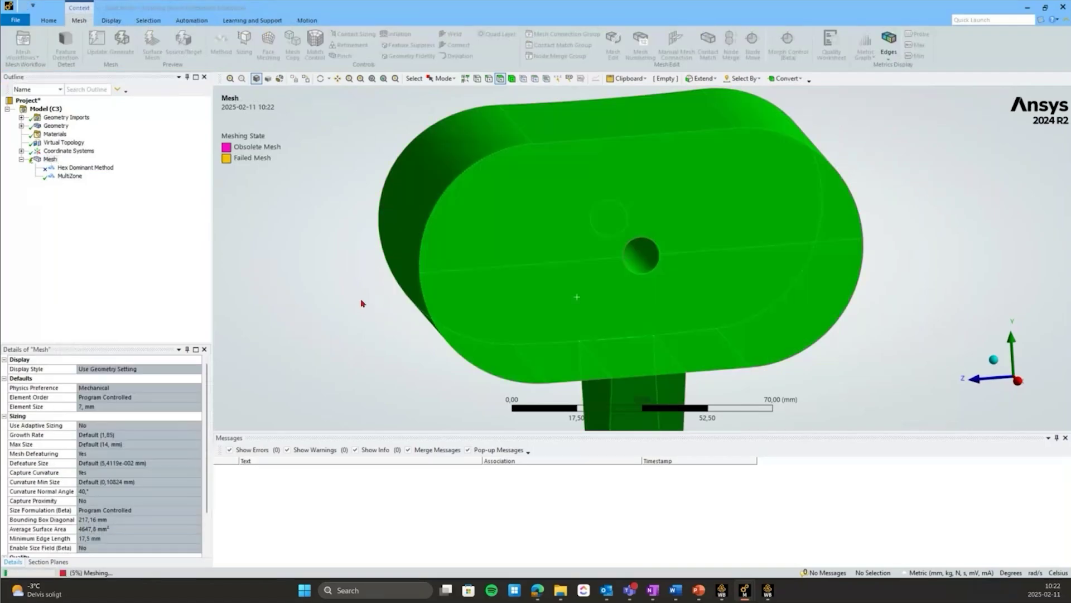
{"action": "left_click", "coordinate": [368, 303]}
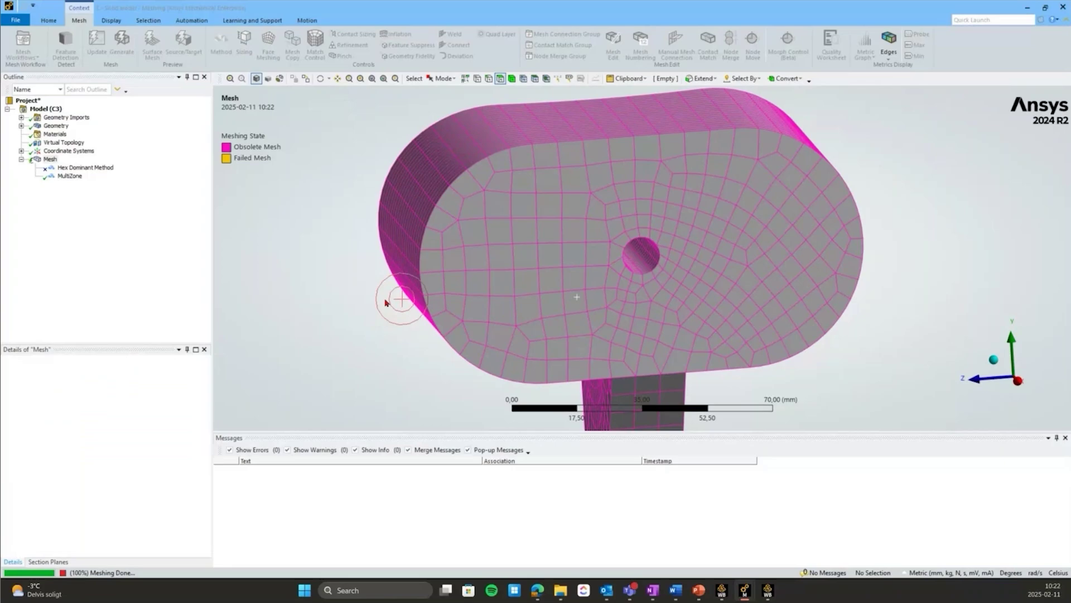
{"action": "mouse_move", "coordinate": [385, 302]}
{"action": "middle_mouse_down"}
{"action": "mouse_move", "coordinate": [701, 307]}
{"action": "mouse_move", "coordinate": [699, 283]}
{"action": "middle_mouse_up"}
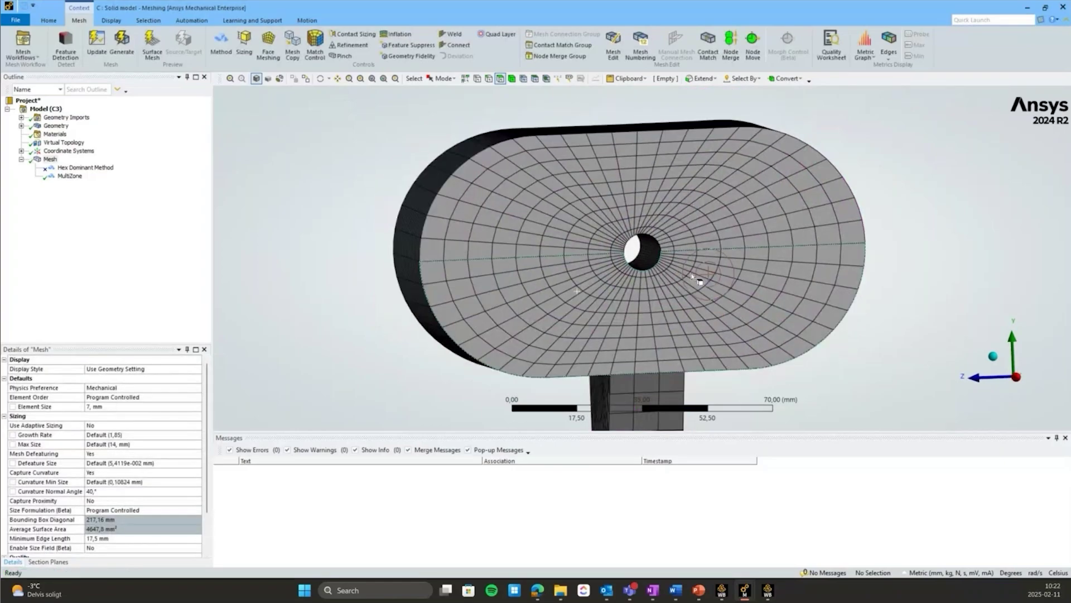
{"action": "scroll", "coordinate": [700, 283], "scroll_direction": "up", "scroll_amount": 2}
{"action": "middle_click_drag", "start_coordinate": [694, 246], "coordinate": [668, 199]}
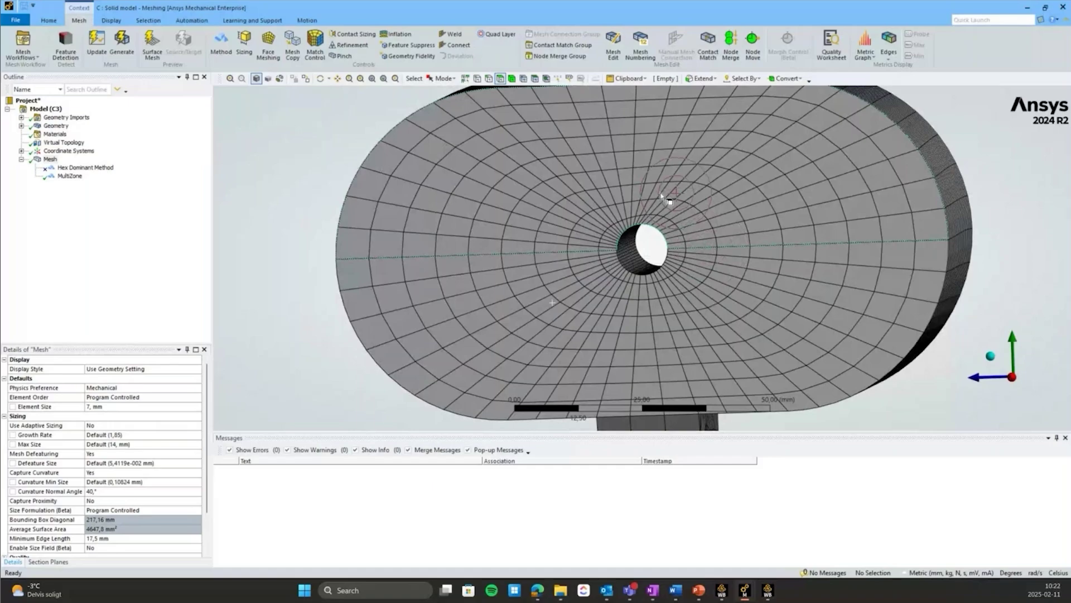
{"action": "mouse_move", "coordinate": [668, 199]}
{"action": "middle_mouse_down"}
{"action": "mouse_move", "coordinate": [710, 196]}
{"action": "mouse_move", "coordinate": [696, 204]}
{"action": "mouse_move", "coordinate": [705, 217]}
{"action": "middle_mouse_up"}
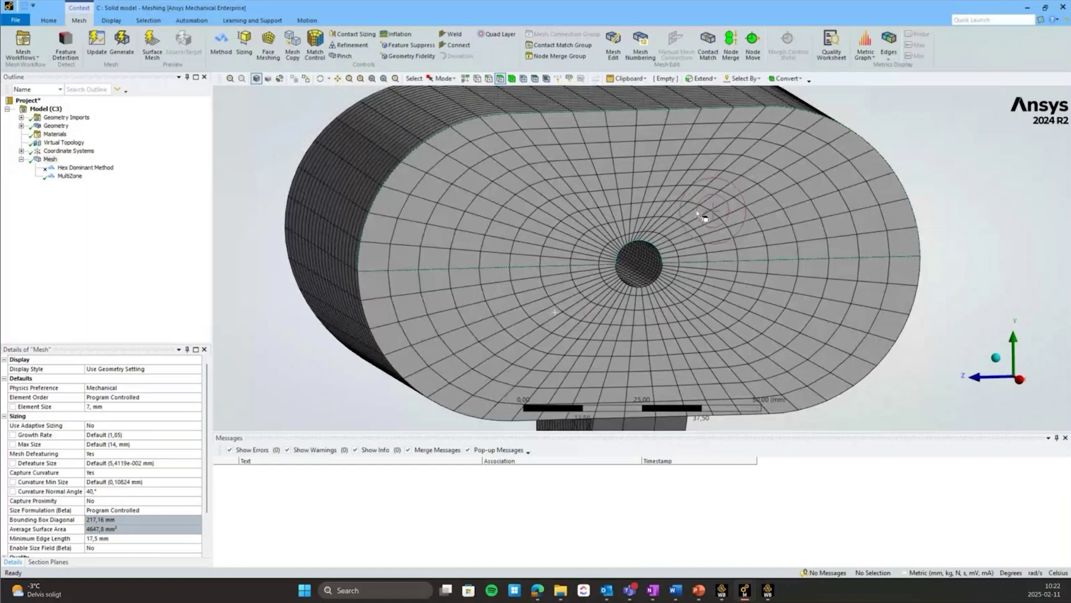
Split the front face's top edge at its midpoint.
{"action": "left_click", "coordinate": [62, 144]}
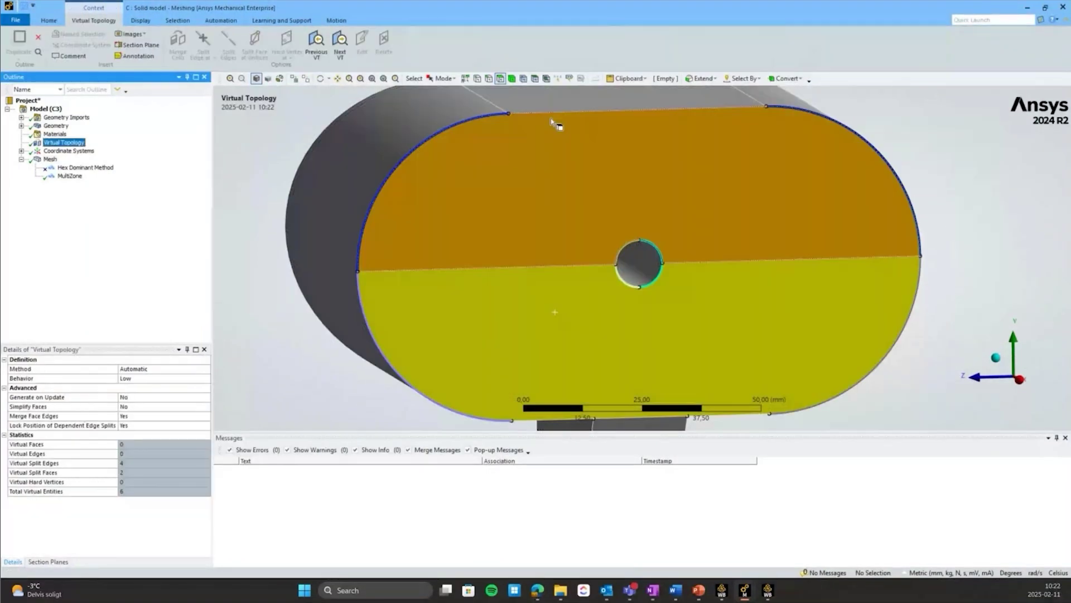
{"action": "middle_click_drag", "start_coordinate": [551, 118], "coordinate": [634, 196]}
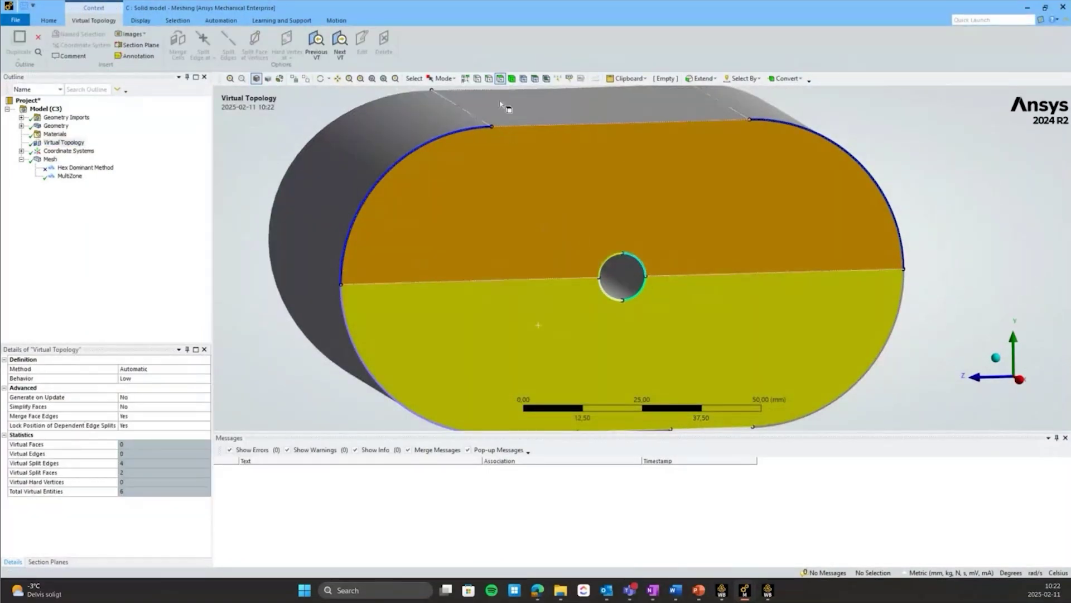
{"action": "left_click", "coordinate": [489, 78]}
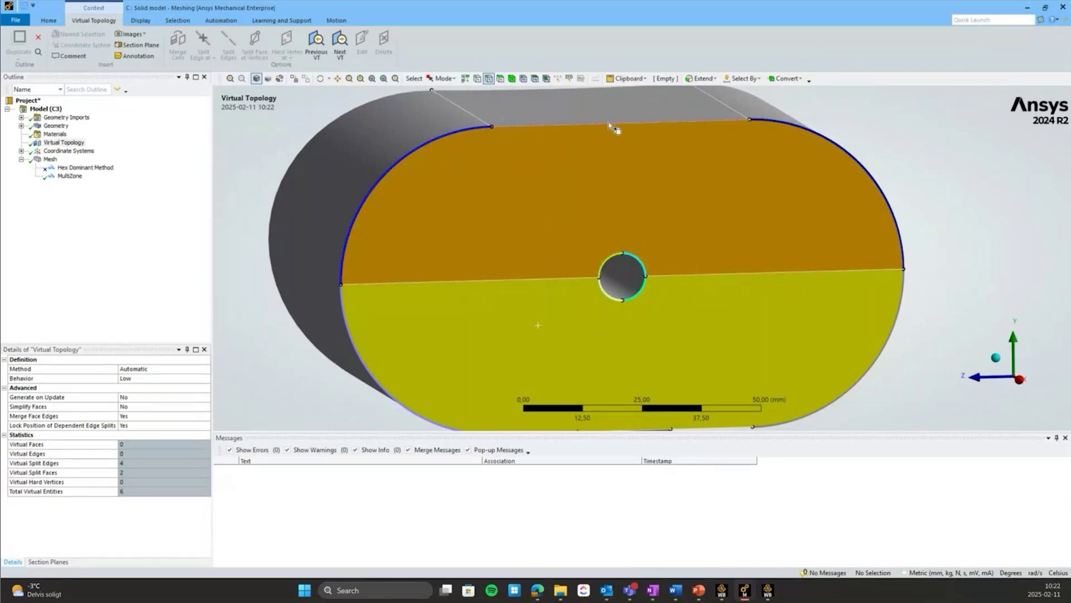
{"action": "left_click", "coordinate": [622, 128]}
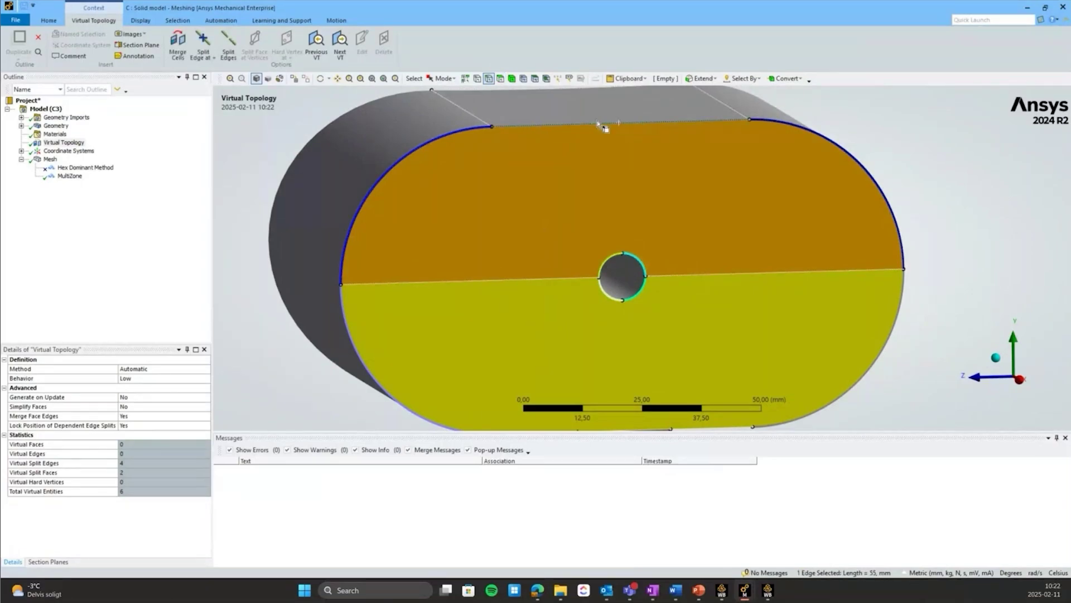
{"action": "left_click", "coordinate": [229, 43]}
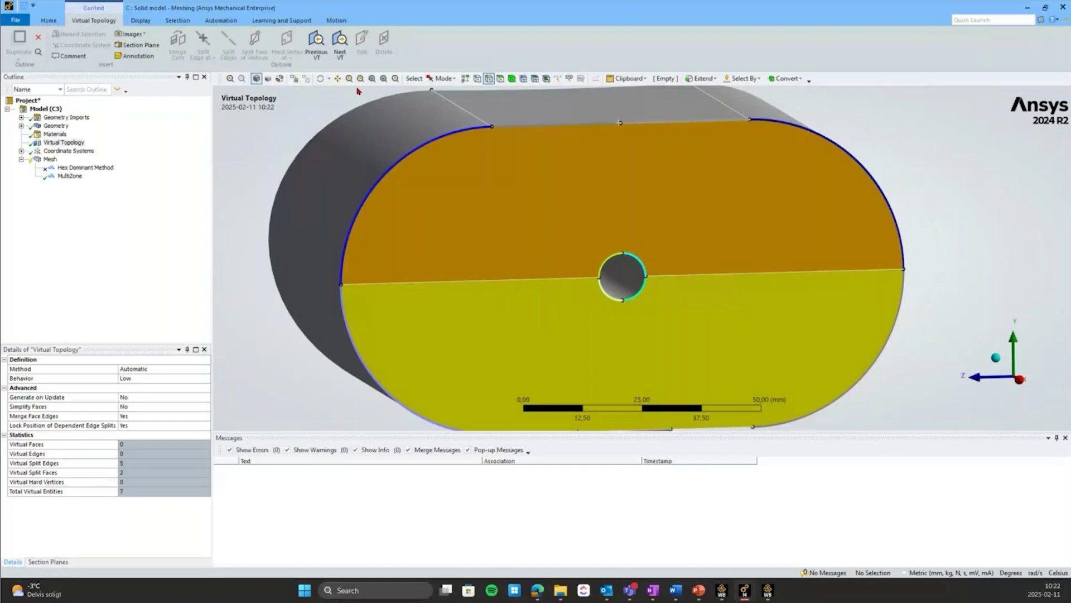
Split the upper face between the new top-edge vertex and the hole's top vertex.
{"action": "left_click", "coordinate": [477, 78]}
{"action": "left_click", "coordinate": [620, 123]}
{"action": "left_click", "coordinate": [626, 255], "text": "ctrl"}
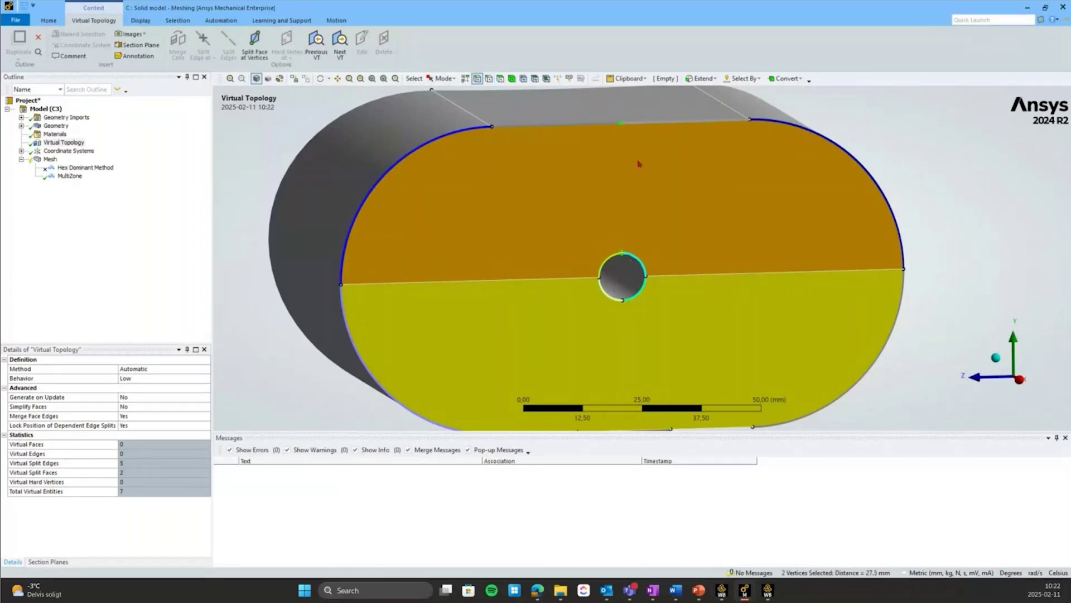
{"action": "left_click", "coordinate": [255, 52]}
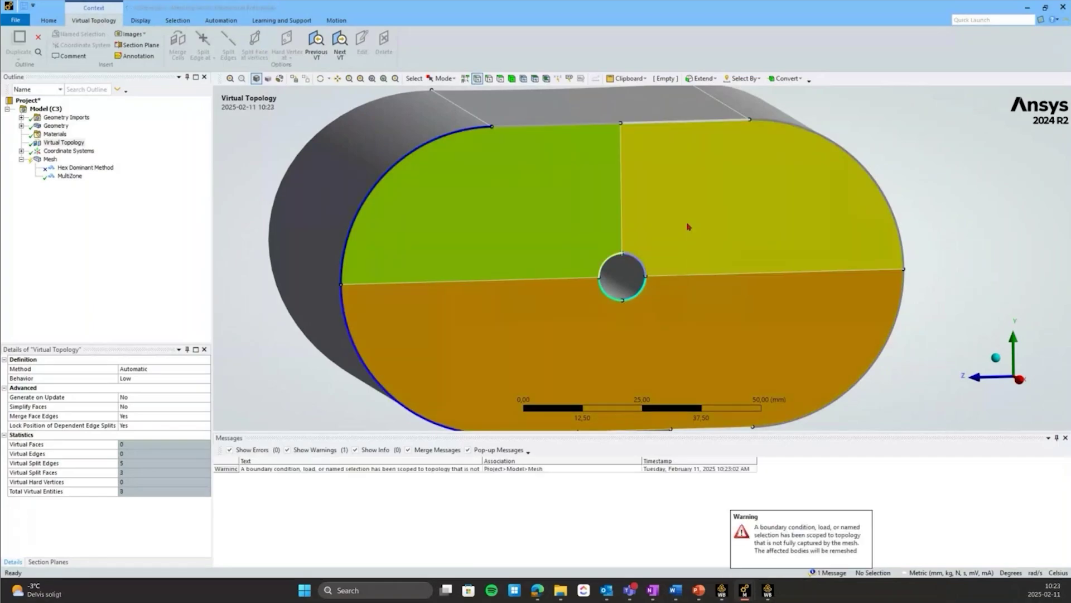
{"action": "scroll", "coordinate": [605, 127], "scroll_direction": "down", "scroll_amount": 2}
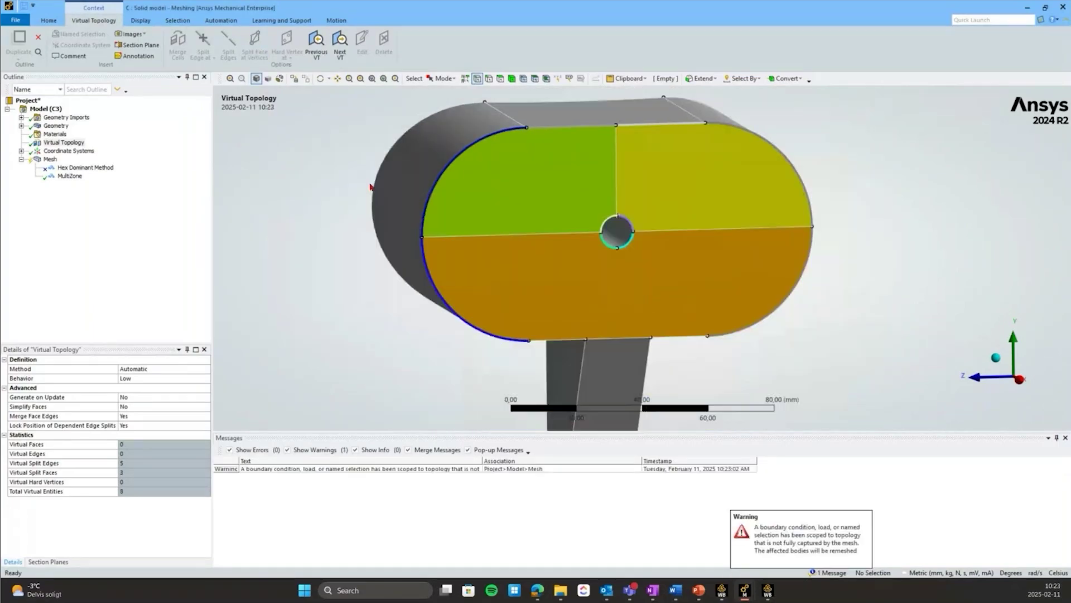
Regenerate the mesh with the new face split.
{"action": "left_click", "coordinate": [47, 159]}
{"action": "right_click", "coordinate": [46, 159]}
{"action": "left_click", "coordinate": [71, 191]}
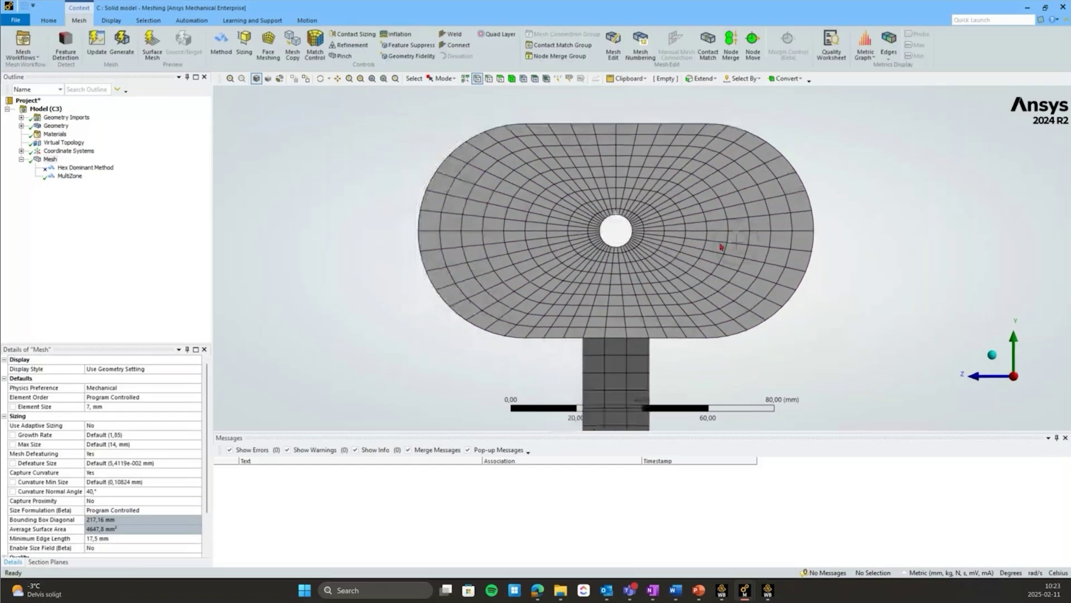
{"action": "scroll", "coordinate": [615, 229], "scroll_direction": "down", "scroll_amount": 1}
{"action": "scroll", "coordinate": [603, 226], "scroll_direction": "down", "scroll_amount": 1}
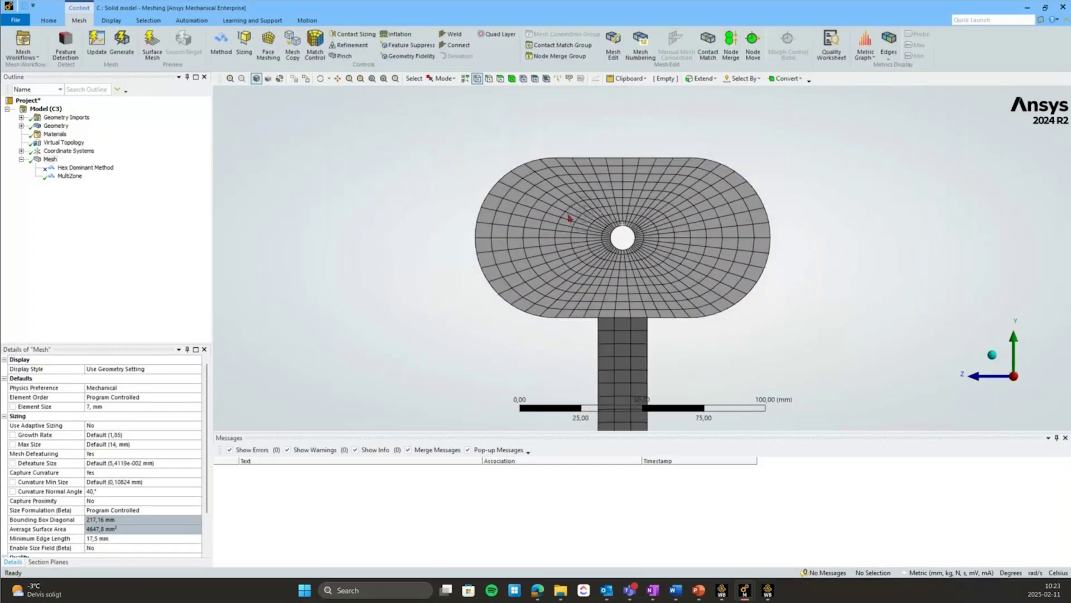
Orbit and pan around the new mesh, picking the split edges radiating from the hole.
{"action": "middle_click_drag", "start_coordinate": [568, 218], "coordinate": [756, 223]}
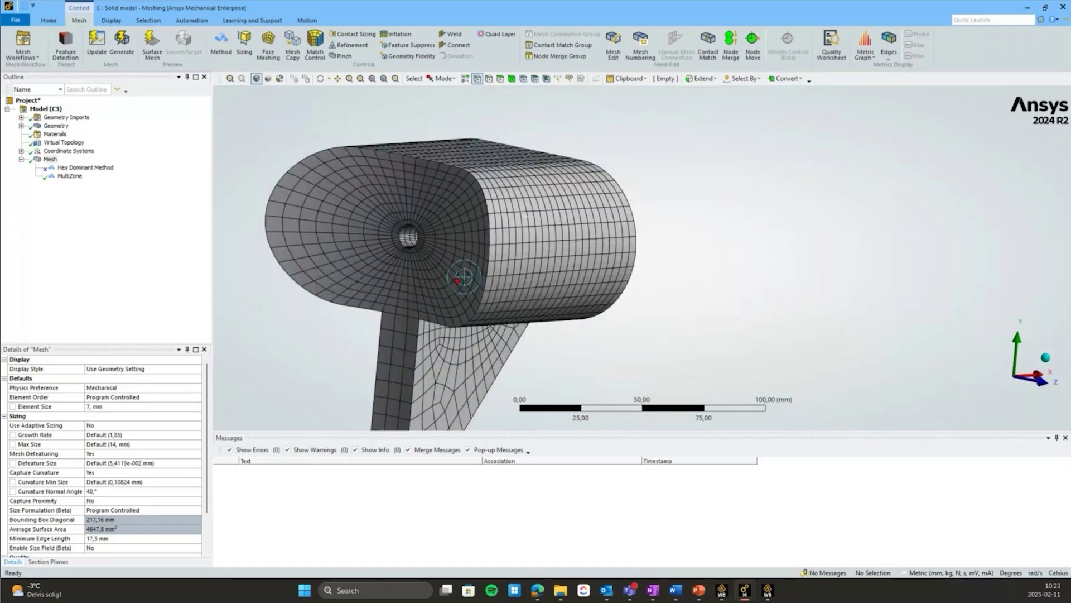
{"action": "mouse_move", "coordinate": [462, 276]}
{"action": "middle_mouse_down"}
{"action": "mouse_move", "coordinate": [473, 171]}
{"action": "mouse_move", "coordinate": [452, 171]}
{"action": "mouse_move", "coordinate": [548, 215]}
{"action": "middle_mouse_up"}
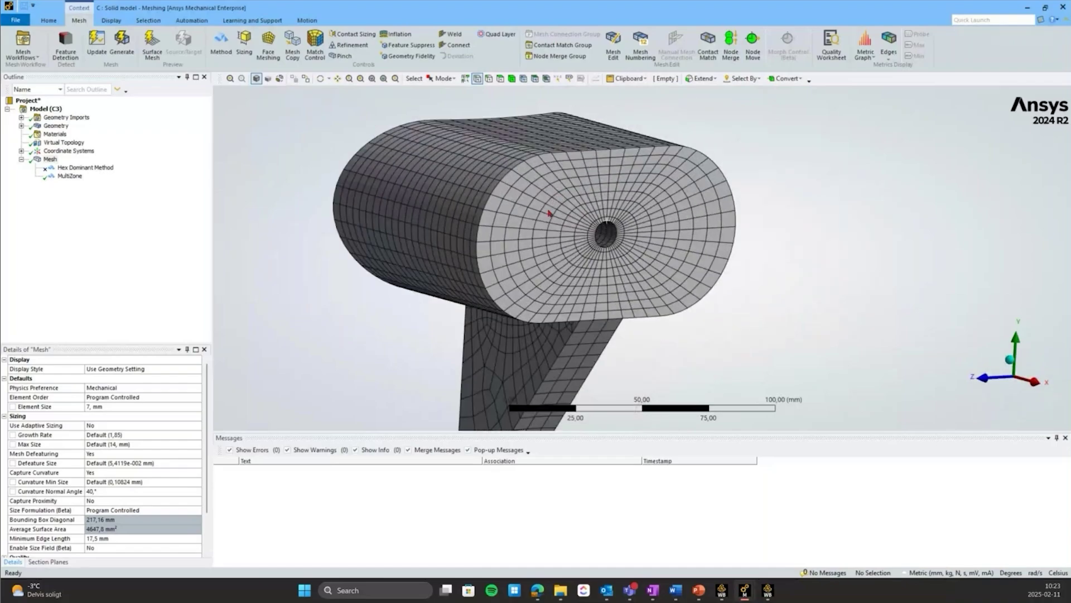
{"action": "scroll", "coordinate": [645, 243], "scroll_direction": "up", "scroll_amount": 2}
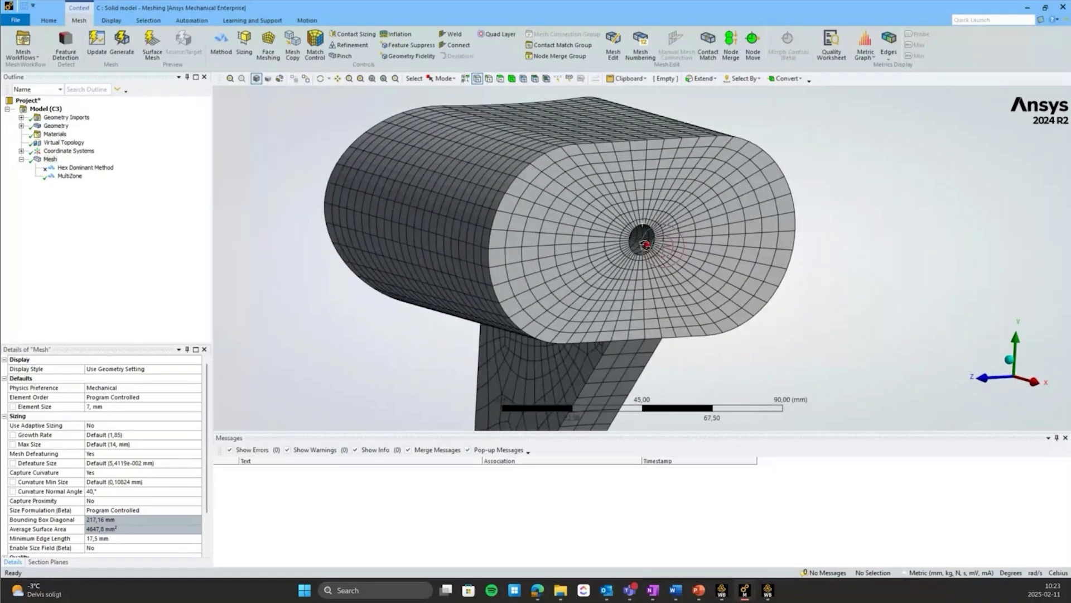
{"action": "scroll", "coordinate": [644, 244], "scroll_direction": "up", "scroll_amount": 3}
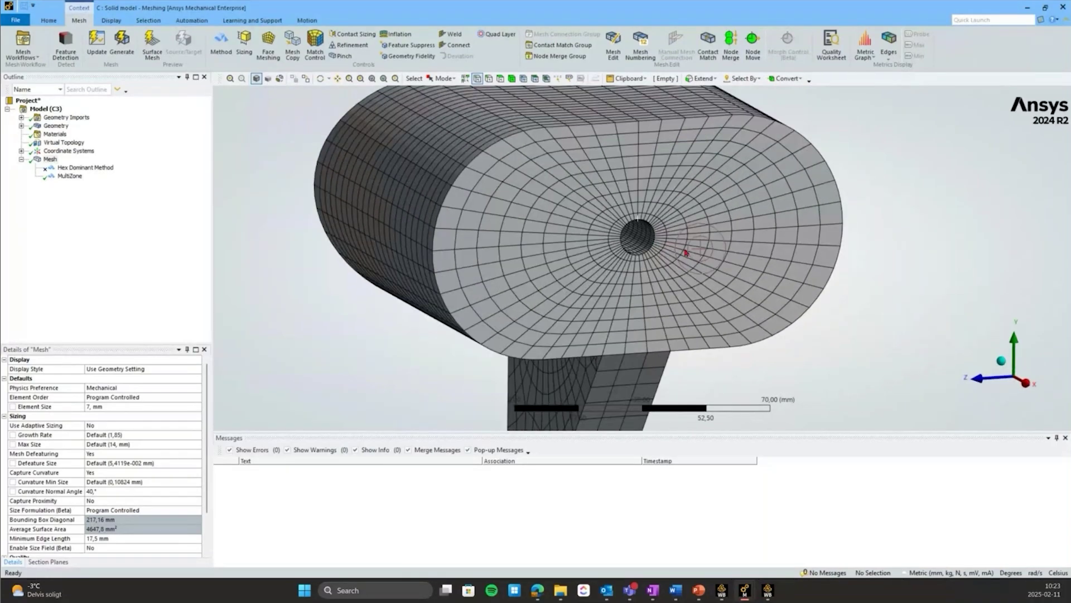
{"action": "middle_click_drag", "start_coordinate": [685, 252], "coordinate": [488, 205], "text": "ctrl"}
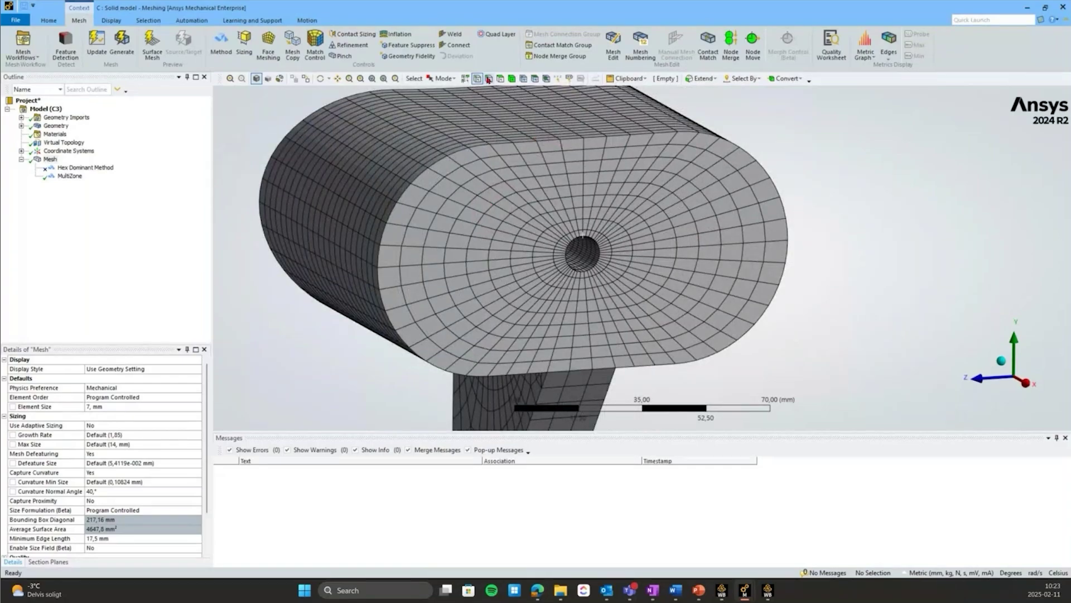
{"action": "left_click", "coordinate": [583, 197]}
{"action": "left_click", "coordinate": [740, 247], "text": "ctrl"}
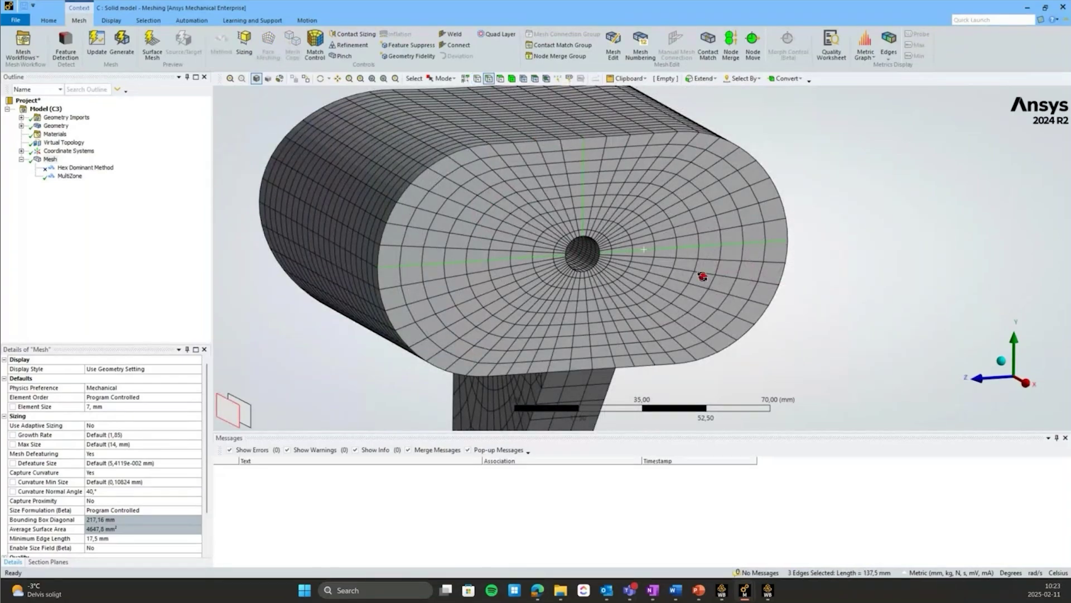
{"action": "middle_click_drag", "start_coordinate": [702, 276], "coordinate": [637, 239]}
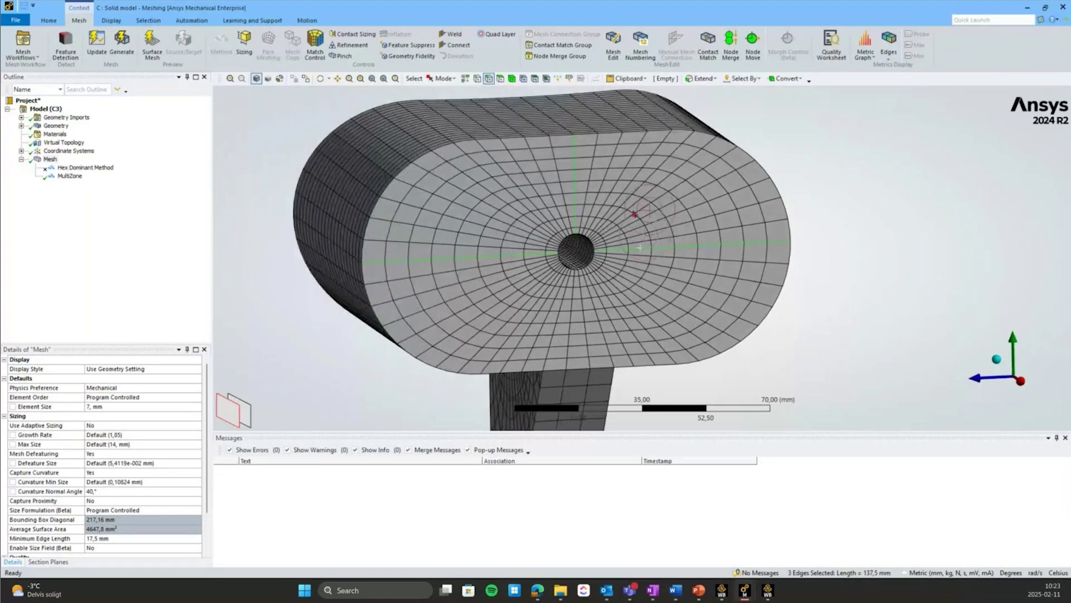
{"action": "left_click", "coordinate": [352, 318]}
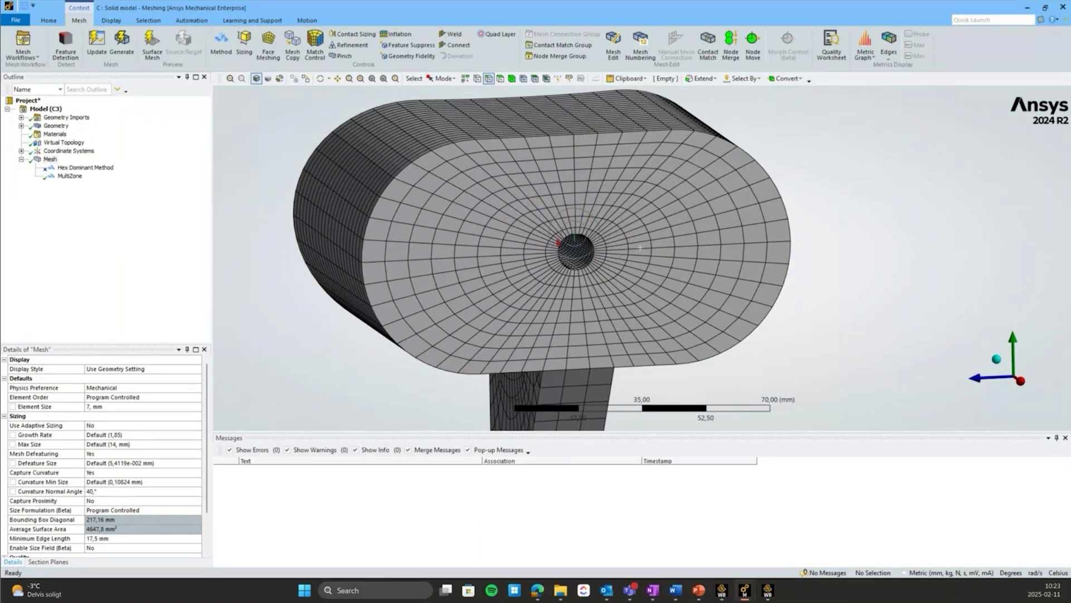
Add an Edge Sizing control on the three edges running out from the hole.
{"action": "left_click", "coordinate": [409, 272]}
{"action": "left_click", "coordinate": [50, 159]}
{"action": "right_click", "coordinate": [50, 159]}
{"action": "left_click", "coordinate": [251, 180]}
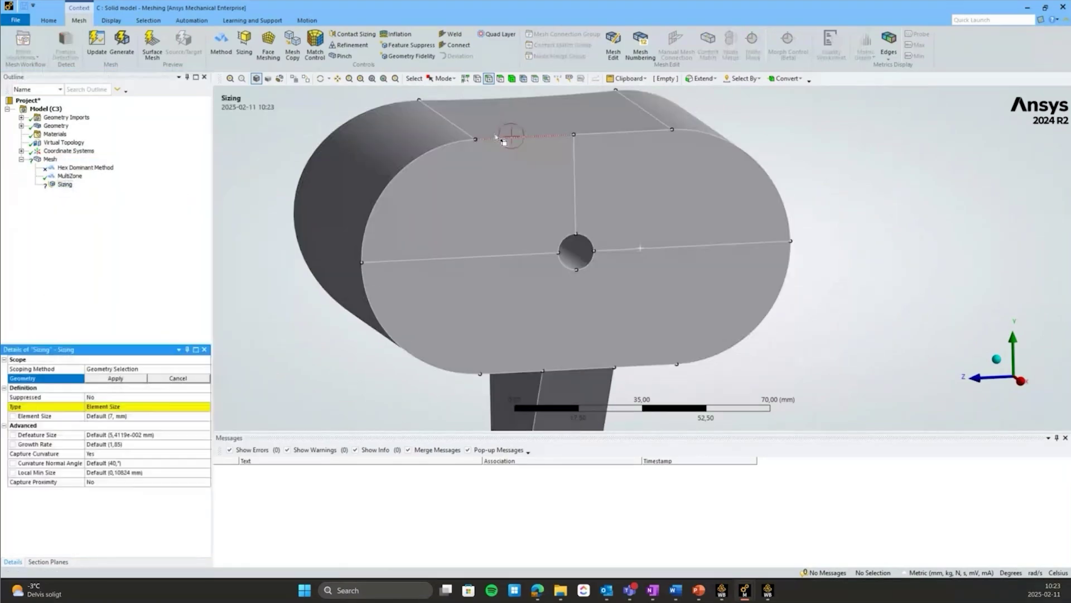
{"action": "left_click", "coordinate": [573, 183]}
{"action": "left_click", "coordinate": [444, 256], "text": "ctrl"}
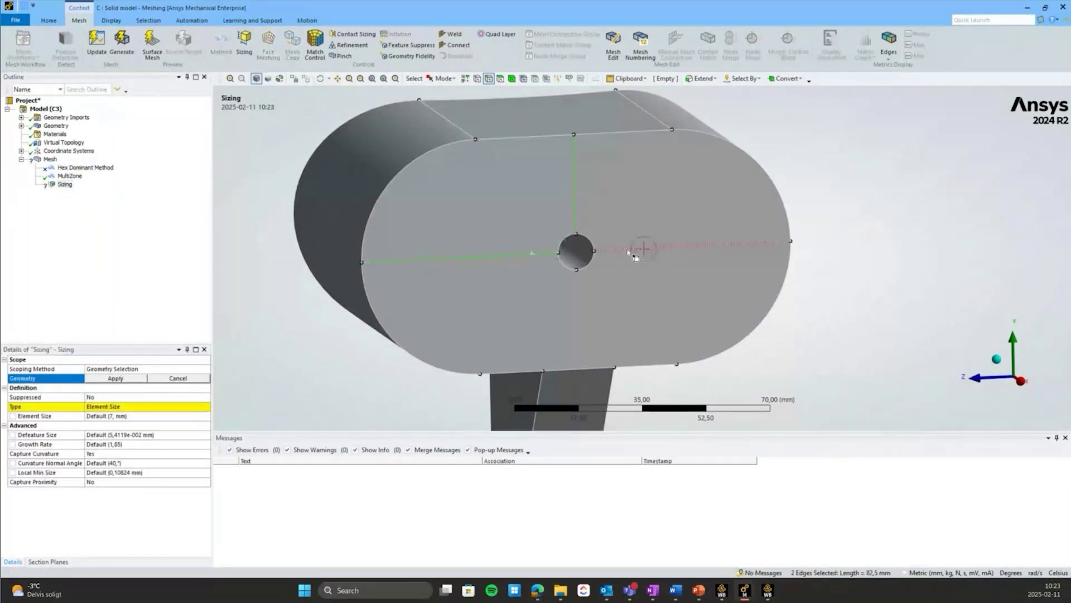
{"action": "left_click", "coordinate": [626, 249], "text": "ctrl"}
{"action": "left_click", "coordinate": [108, 381]}
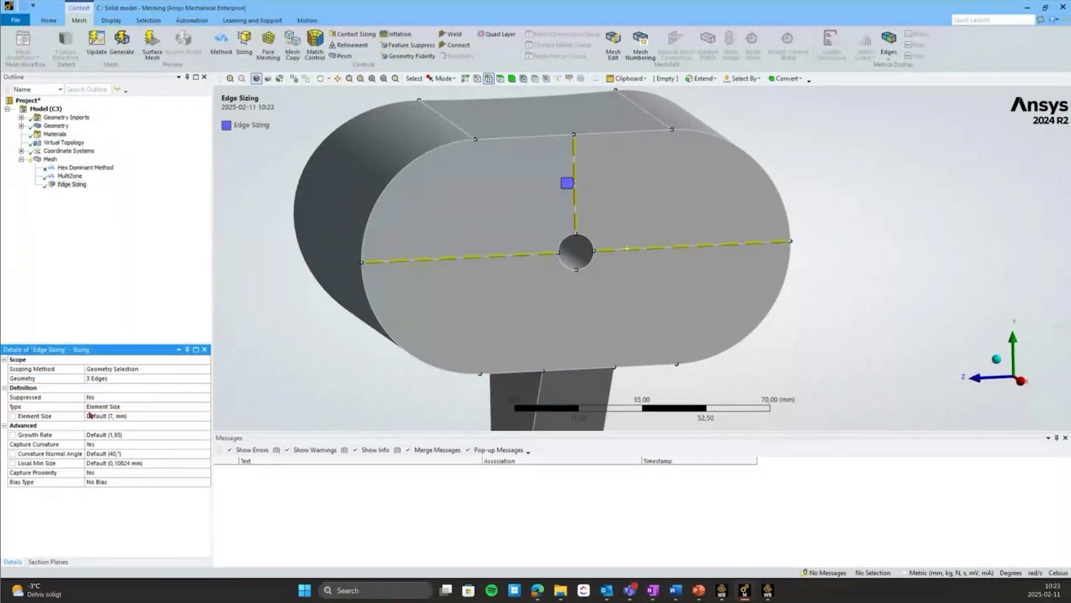
Give the edge sizing a biased spacing type with bias factor 5.
{"action": "left_click", "coordinate": [109, 482]}
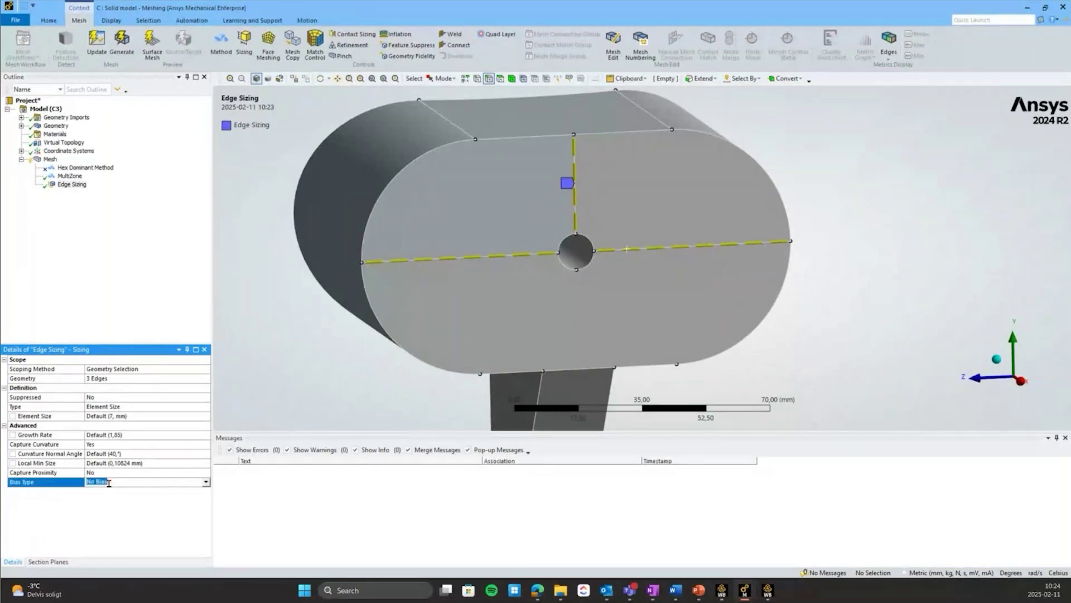
{"action": "left_click", "coordinate": [207, 483]}
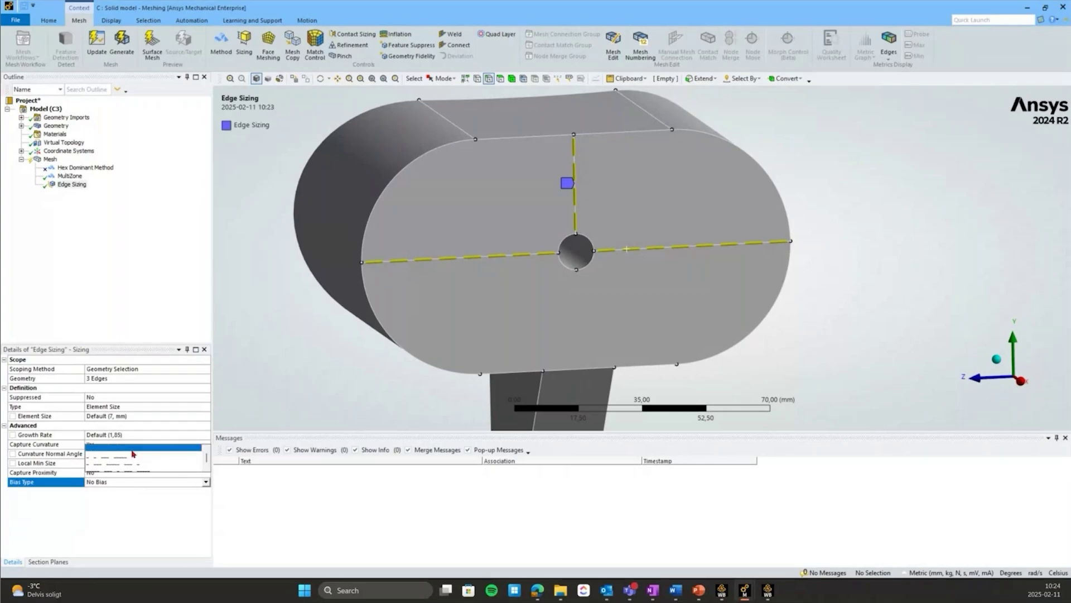
{"action": "left_click", "coordinate": [132, 451]}
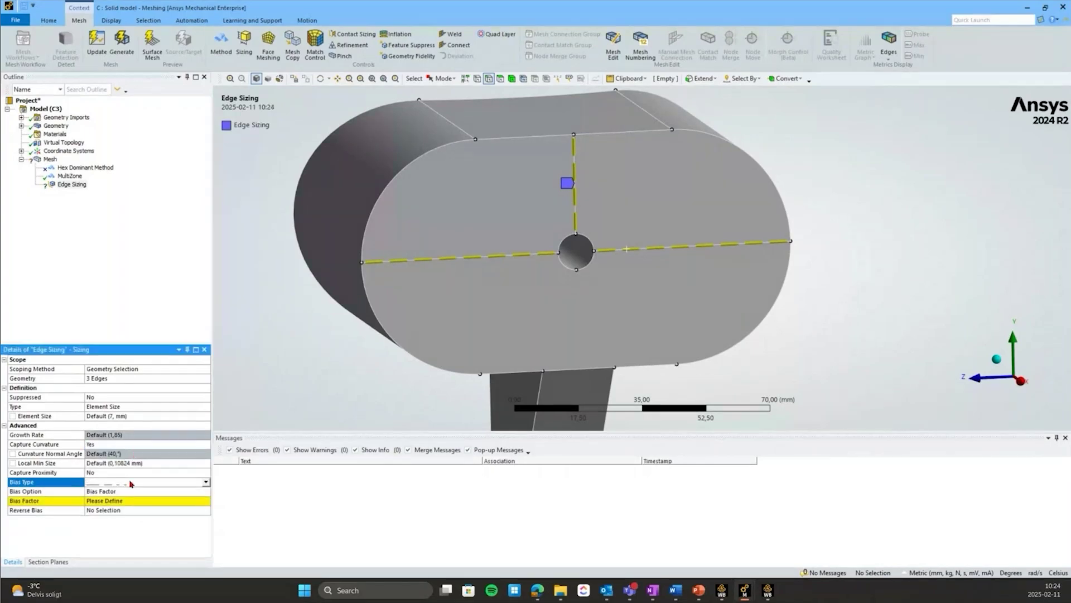
{"action": "left_click", "coordinate": [115, 500]}
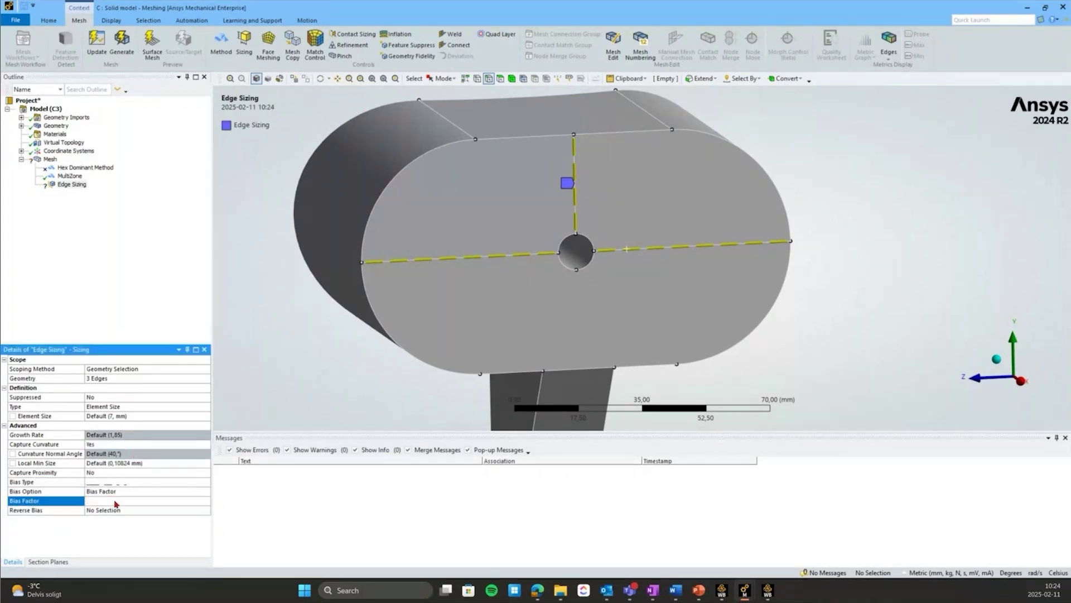
{"action": "type", "text": "5,"}
{"action": "scroll", "coordinate": [502, 304], "scroll_direction": "up", "scroll_amount": 2}
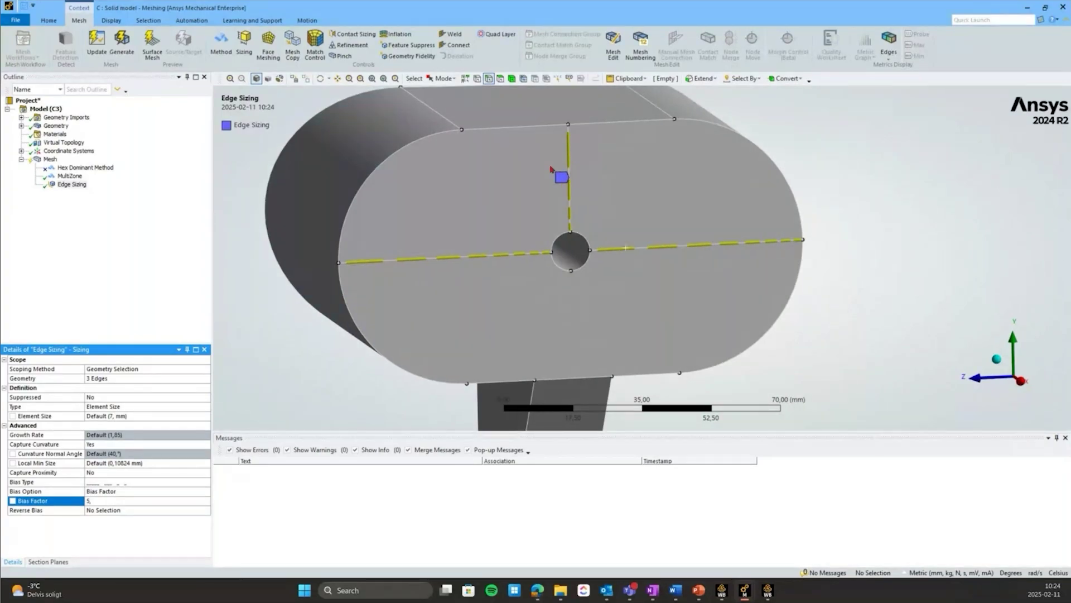
{"action": "scroll", "coordinate": [593, 217], "scroll_direction": "up", "scroll_amount": 3}
{"action": "scroll", "coordinate": [592, 216], "scroll_direction": "up", "scroll_amount": 2}
{"action": "scroll", "coordinate": [614, 222], "scroll_direction": "up", "scroll_amount": 1}
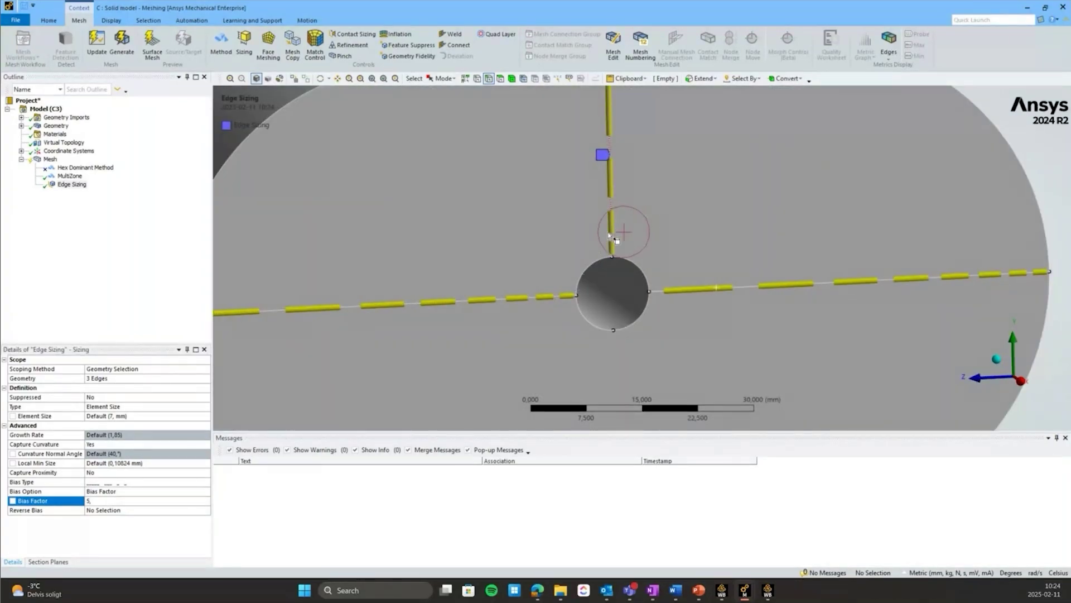
{"action": "scroll", "coordinate": [614, 235], "scroll_direction": "up", "scroll_amount": 2}
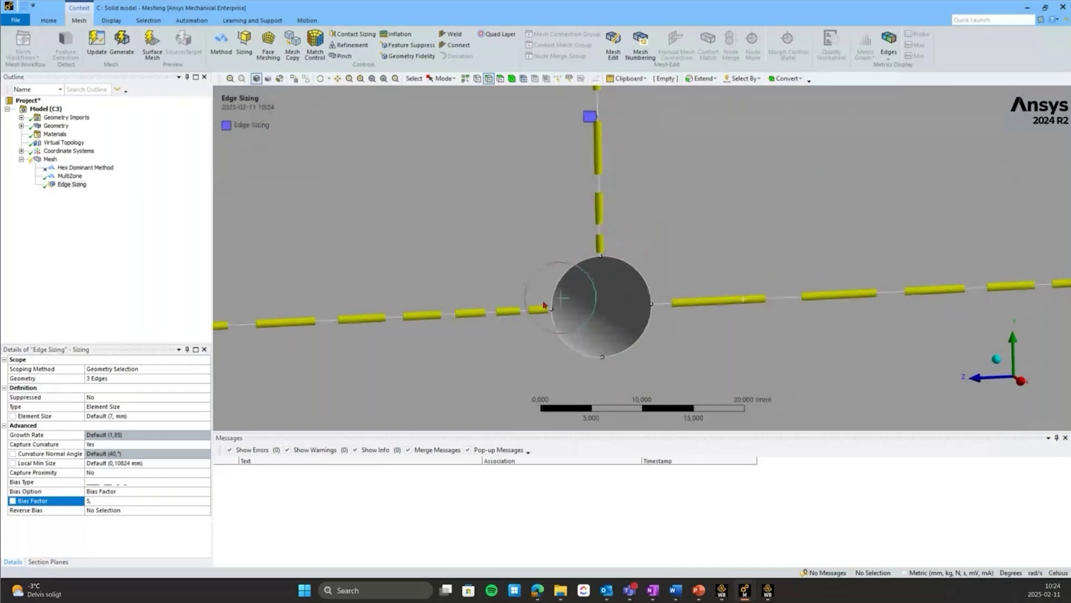
{"action": "scroll", "coordinate": [510, 298], "scroll_direction": "down", "scroll_amount": 3}
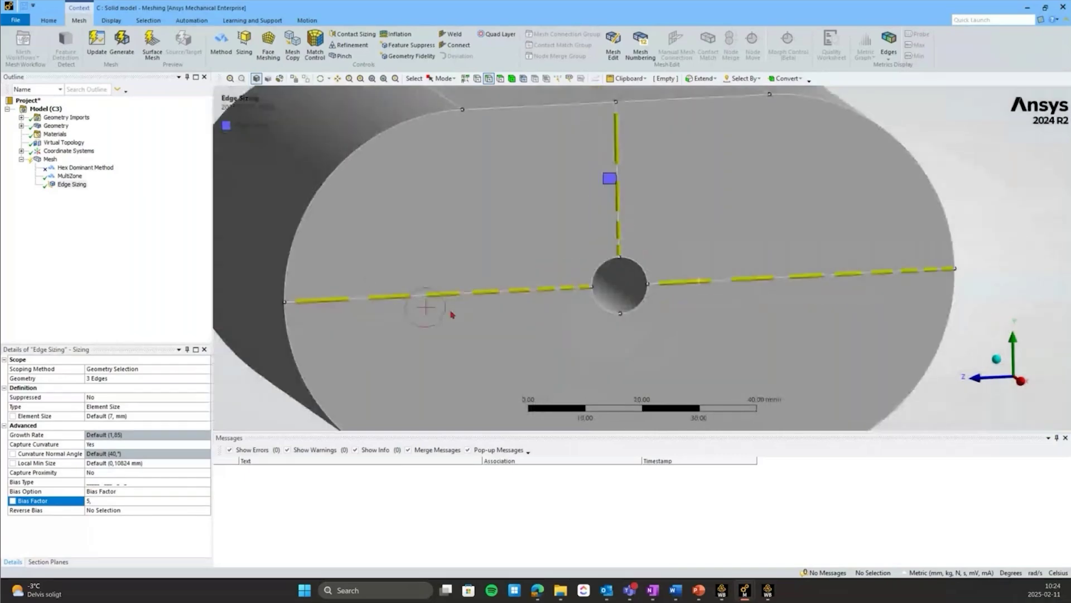
{"action": "middle_click_drag", "start_coordinate": [530, 316], "coordinate": [645, 305]}
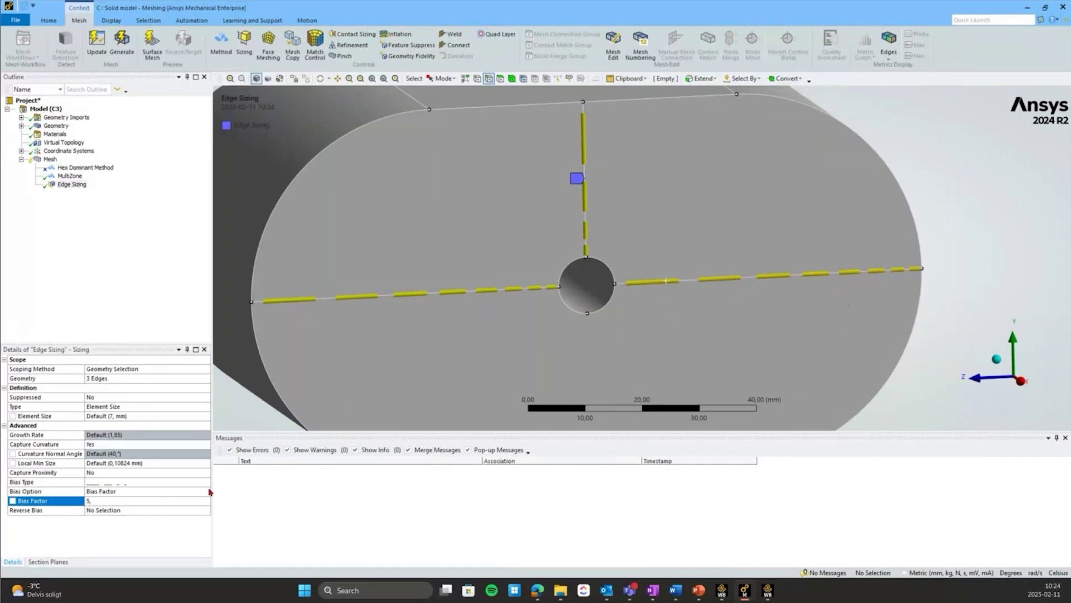
Apply Reverse Bias to the right-hand horizontal edge.
{"action": "left_click", "coordinate": [54, 512]}
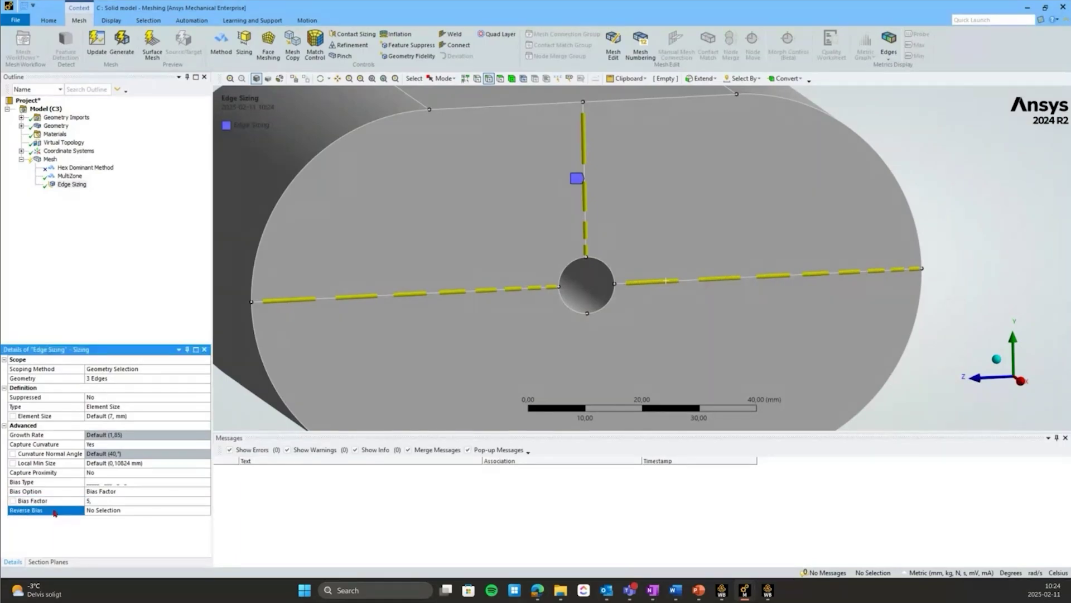
{"action": "left_click", "coordinate": [114, 512]}
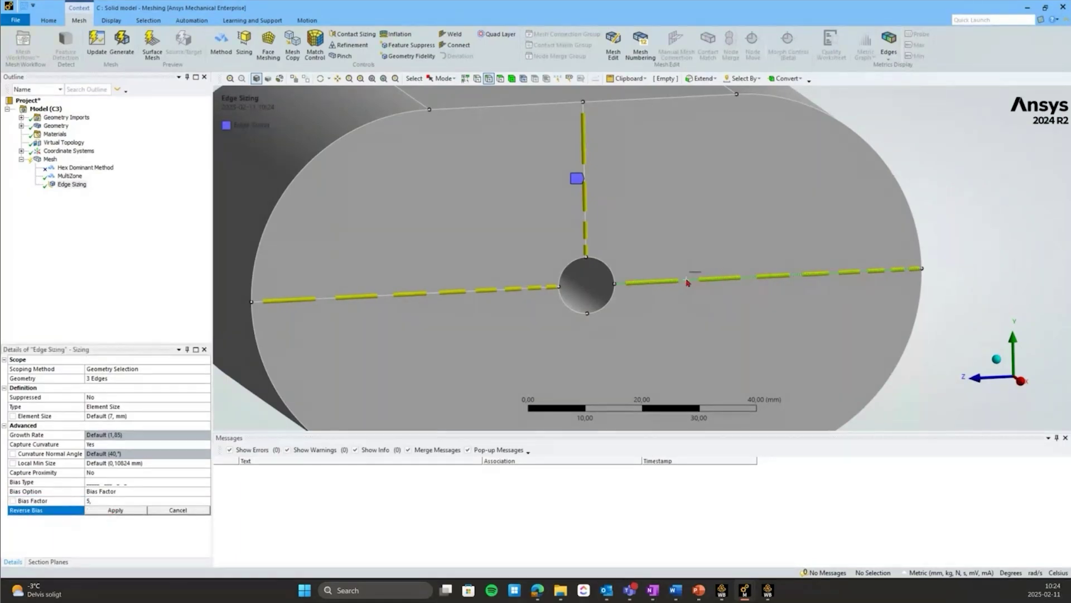
{"action": "left_click", "coordinate": [649, 285]}
{"action": "left_click", "coordinate": [115, 510]}
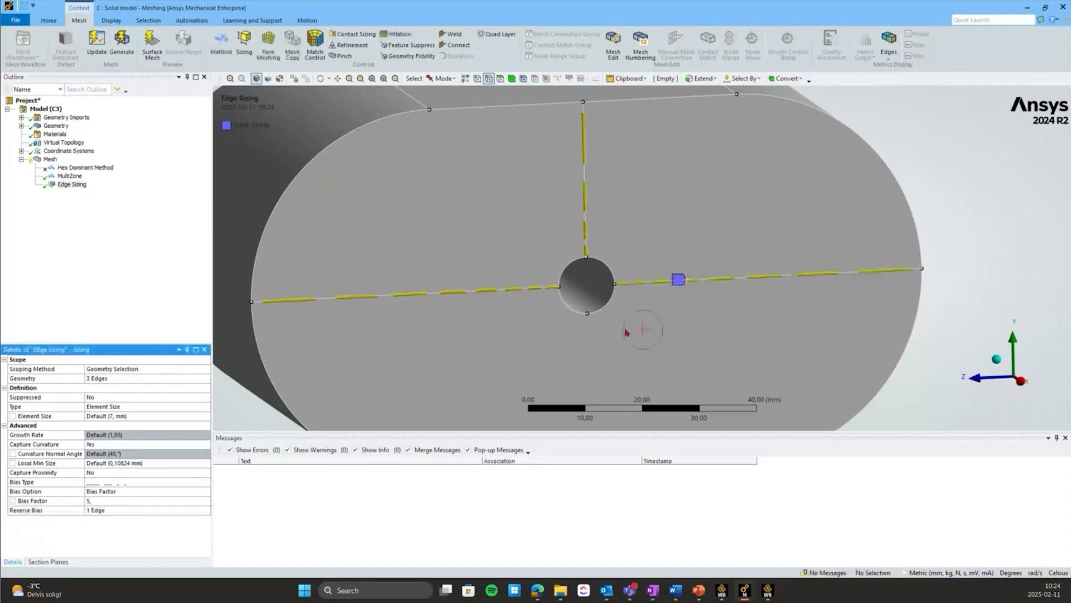
{"action": "scroll", "coordinate": [644, 268], "scroll_direction": "up", "scroll_amount": 2}
{"action": "middle_click_drag", "start_coordinate": [537, 266], "coordinate": [590, 244], "text": "ctrl"}
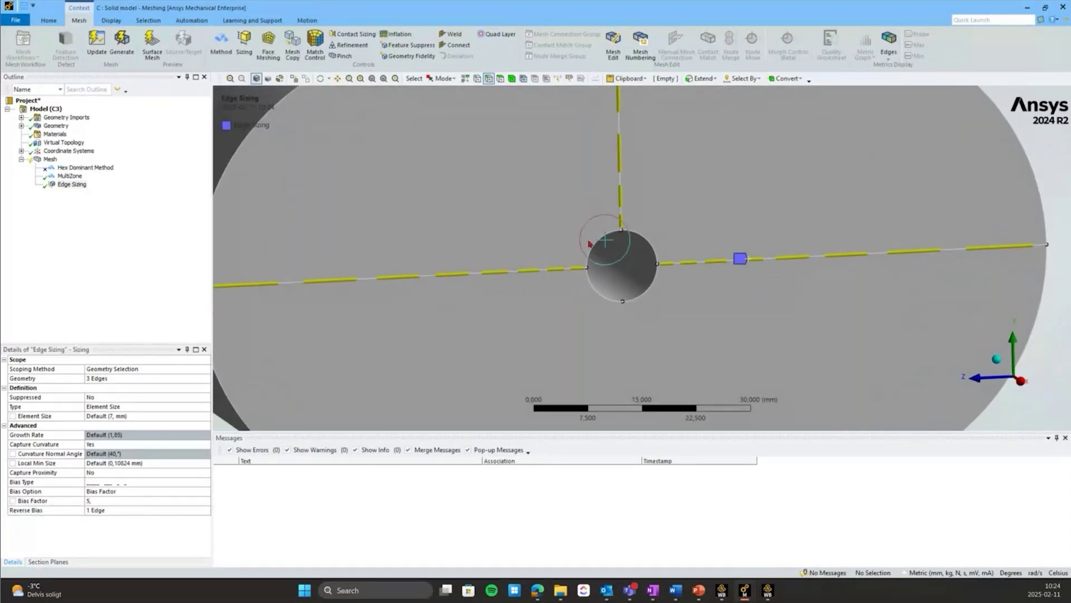
{"action": "scroll", "coordinate": [677, 259], "scroll_direction": "up", "scroll_amount": 2}
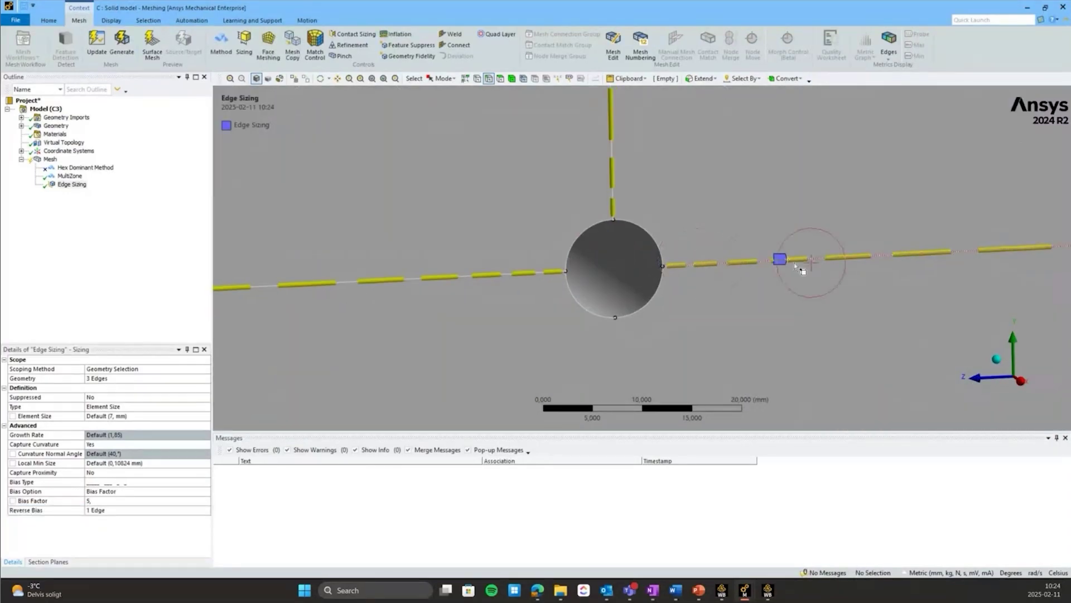
{"action": "scroll", "coordinate": [679, 279], "scroll_direction": "down", "scroll_amount": 3}
{"action": "scroll", "coordinate": [676, 259], "scroll_direction": "down", "scroll_amount": 1}
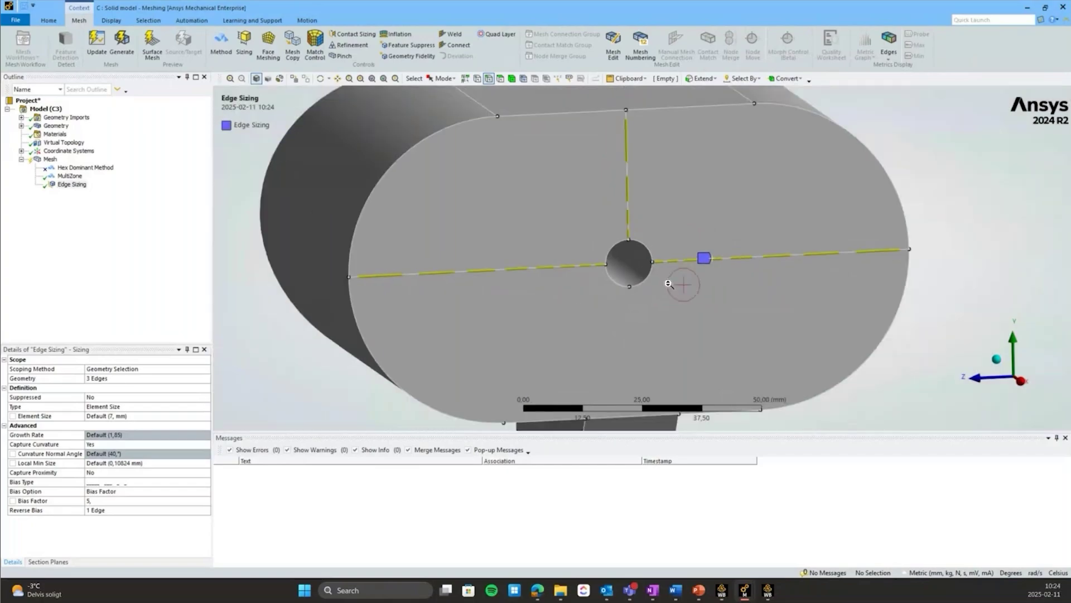
{"action": "scroll", "coordinate": [675, 241], "scroll_direction": "down", "scroll_amount": 1}
{"action": "scroll", "coordinate": [676, 242], "scroll_direction": "down", "scroll_amount": 1}
{"action": "scroll", "coordinate": [678, 231], "scroll_direction": "down", "scroll_amount": 1}
{"action": "scroll", "coordinate": [678, 230], "scroll_direction": "down", "scroll_amount": 1}
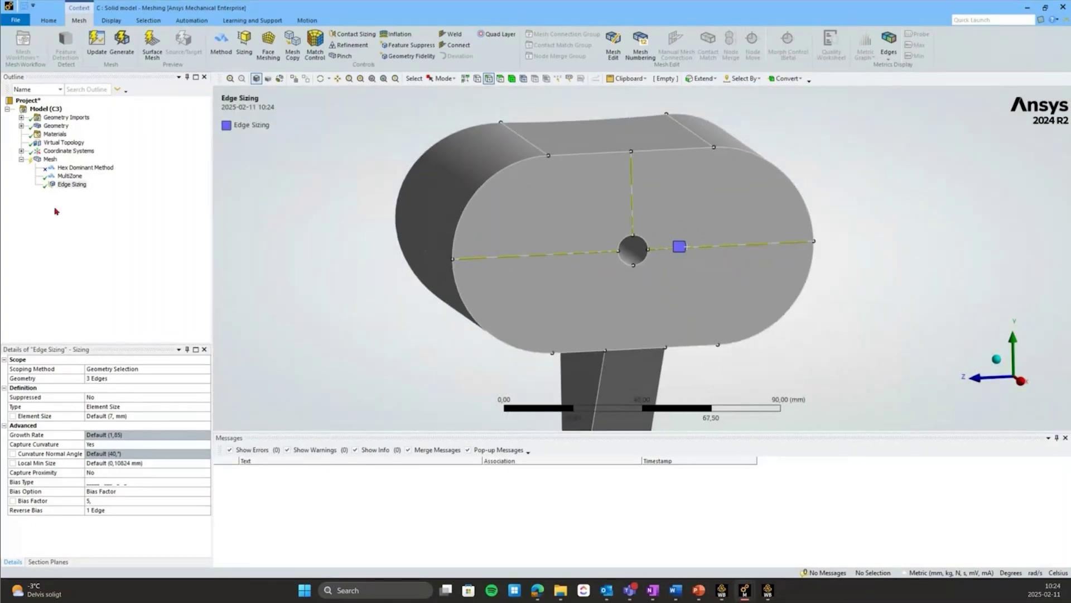
Generate the mesh and orbit to check the biased hex elements around the hole.
{"action": "left_click", "coordinate": [50, 159]}
{"action": "right_click", "coordinate": [48, 159]}
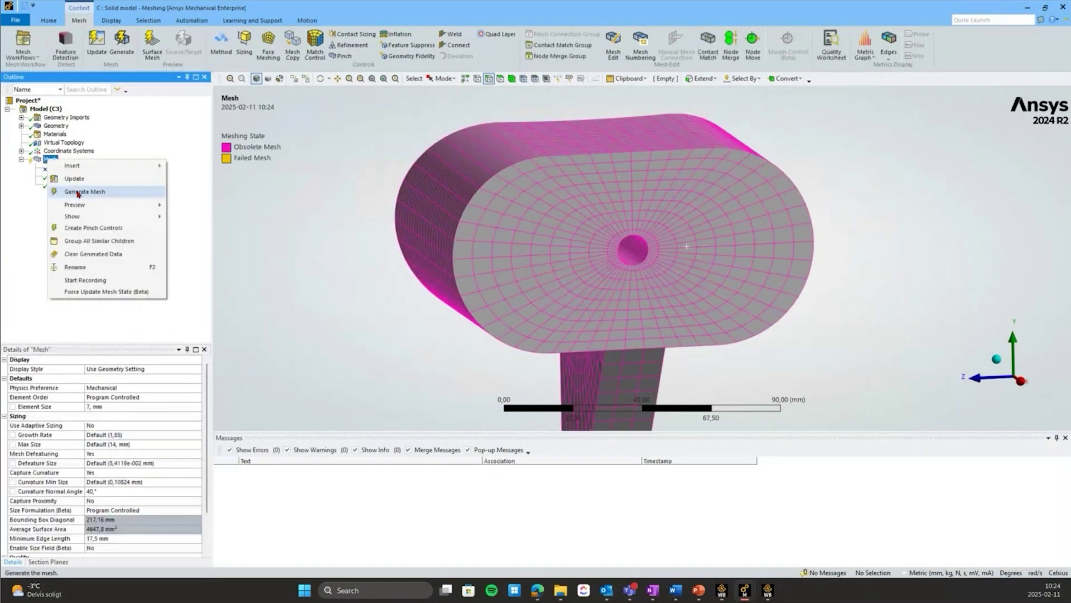
{"action": "left_click", "coordinate": [78, 192]}
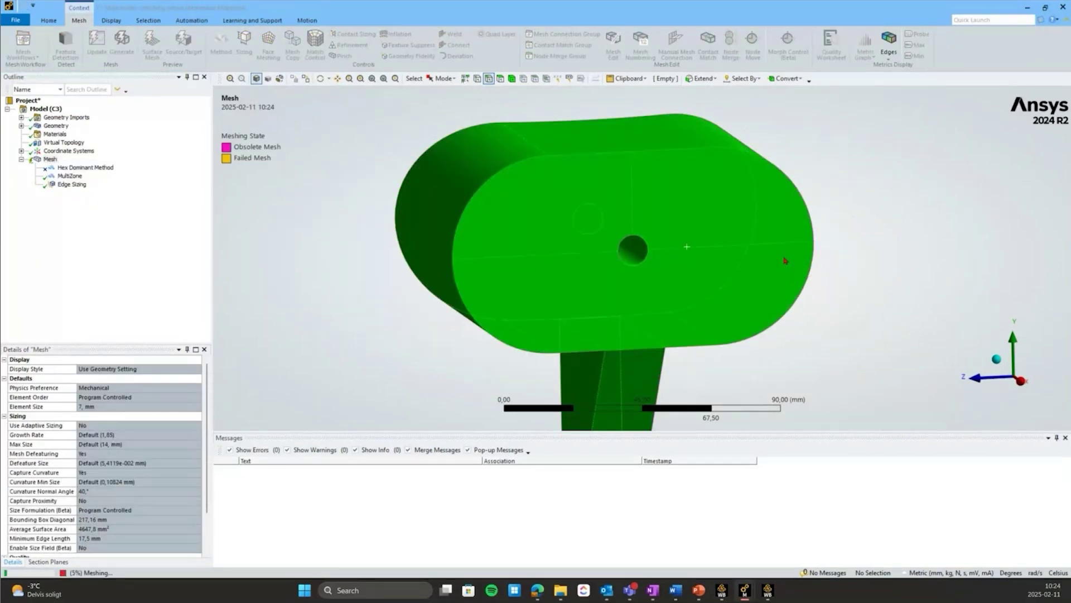
{"action": "left_click", "coordinate": [784, 262]}
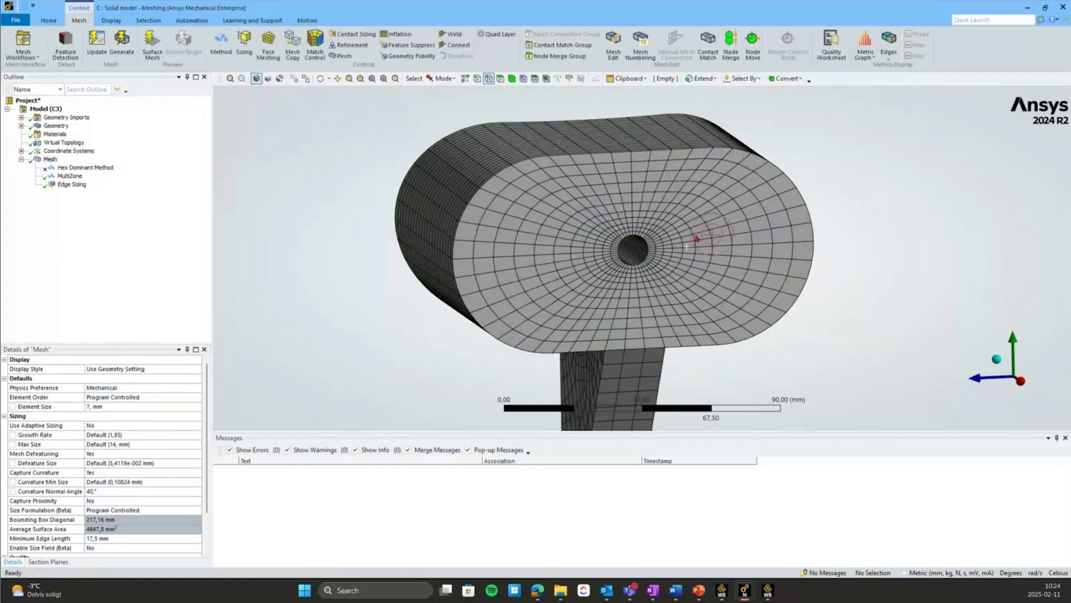
{"action": "scroll", "coordinate": [691, 241], "scroll_direction": "up", "scroll_amount": 3}
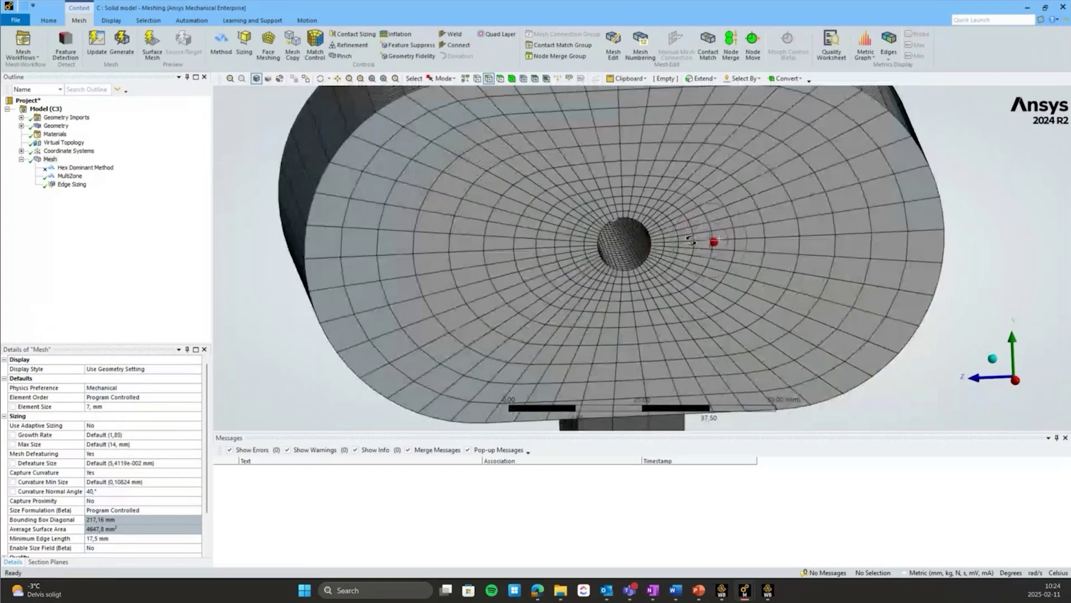
{"action": "middle_click_drag", "start_coordinate": [691, 241], "coordinate": [619, 255]}
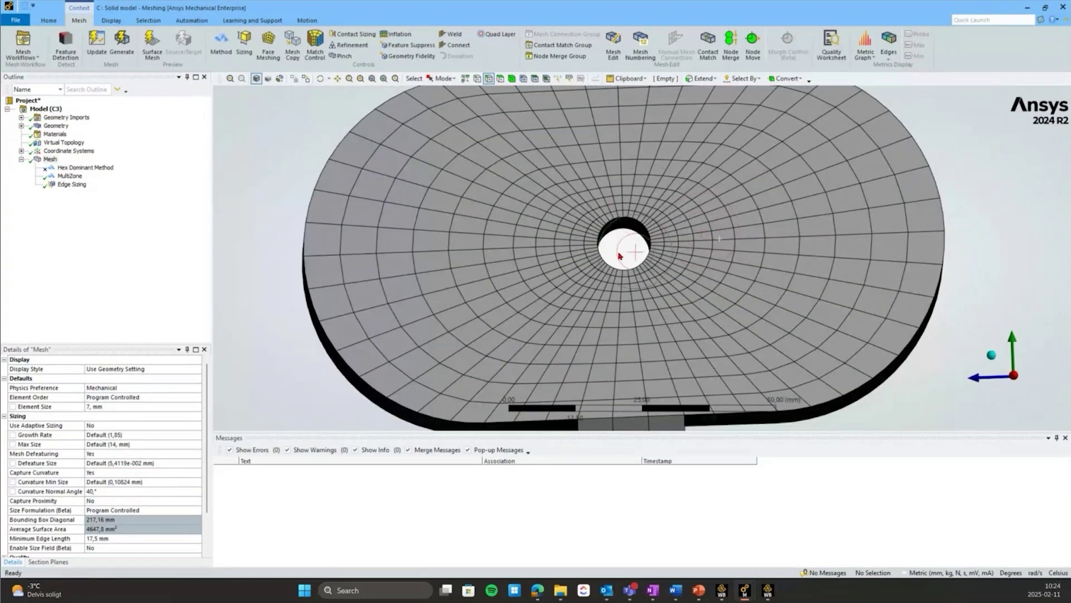
{"action": "mouse_move", "coordinate": [376, 258]}
{"action": "middle_mouse_down"}
{"action": "mouse_move", "coordinate": [713, 262]}
{"action": "mouse_move", "coordinate": [541, 246]}
{"action": "mouse_move", "coordinate": [656, 245]}
{"action": "mouse_move", "coordinate": [598, 212]}
{"action": "mouse_move", "coordinate": [400, 212]}
{"action": "middle_mouse_up"}
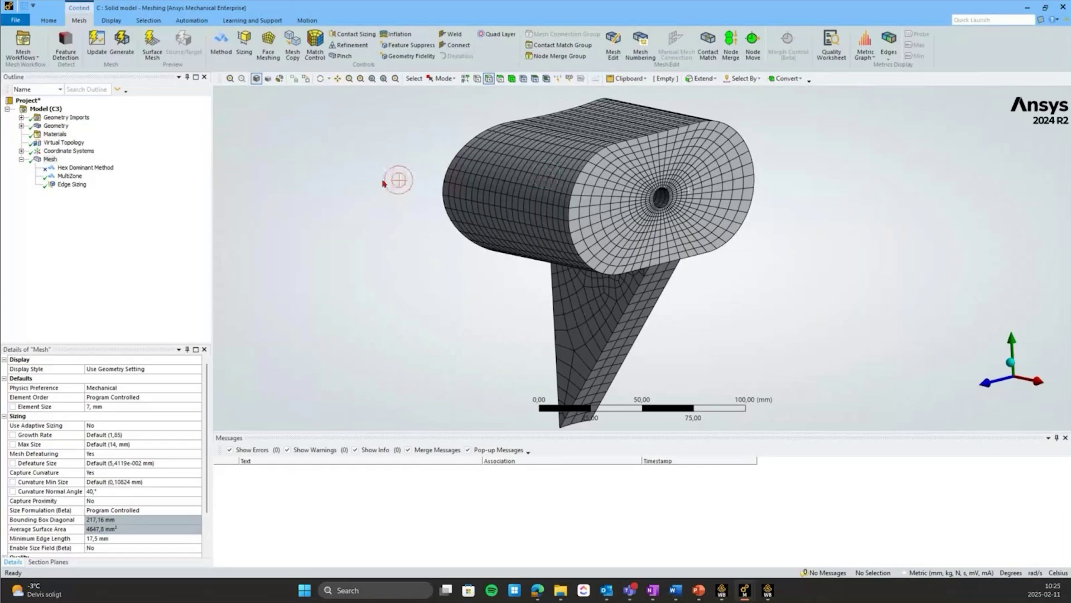
{"action": "middle_click_drag", "start_coordinate": [411, 163], "coordinate": [507, 219]}
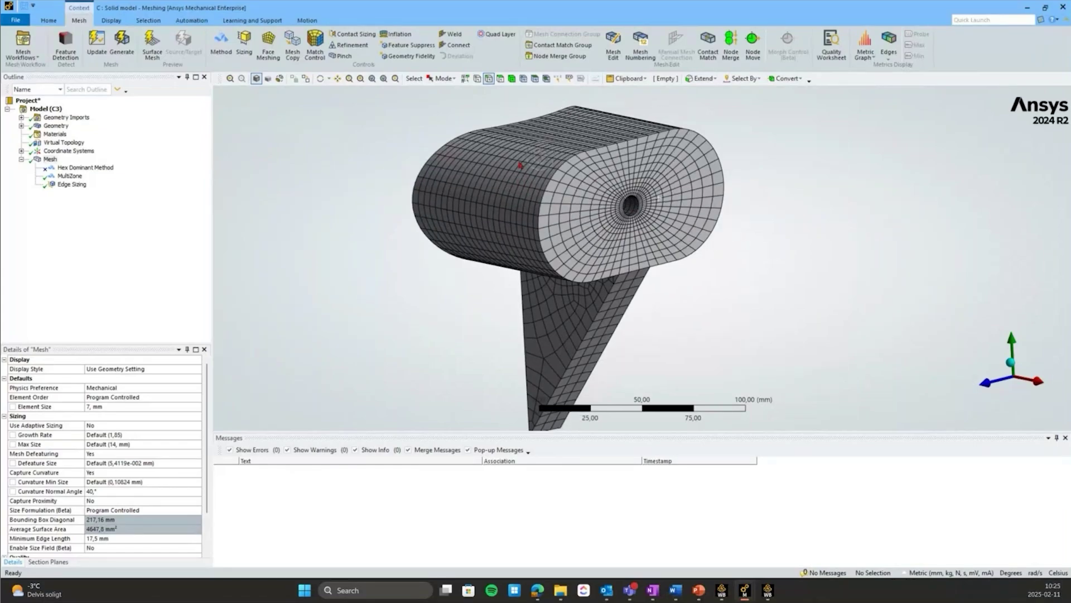